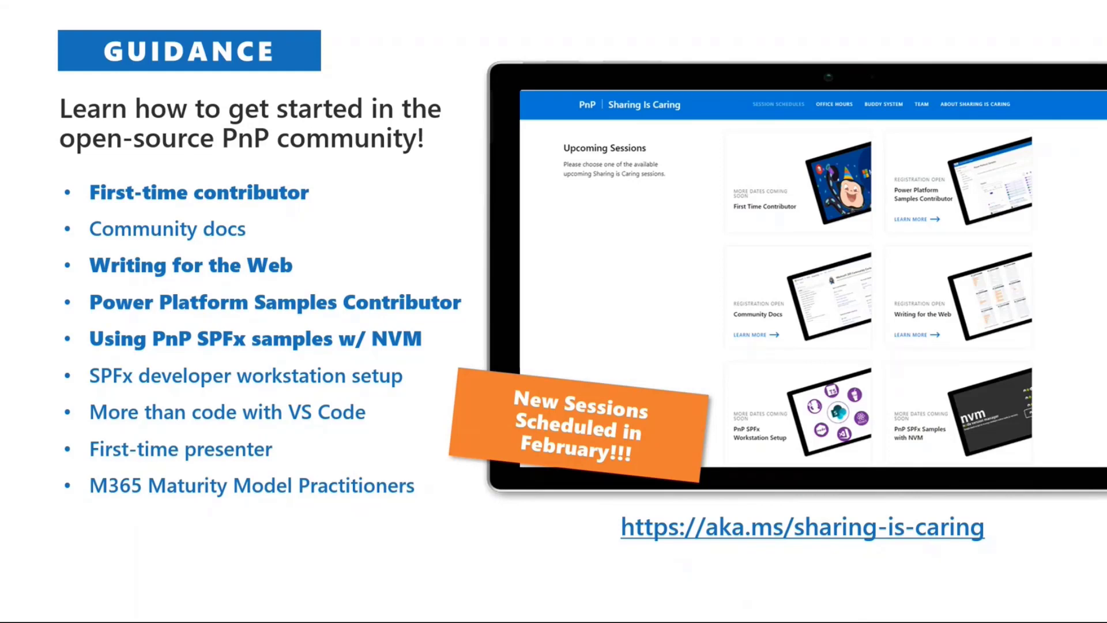
# Advance past the sharing-is-caring link to the Community Recognition Program slide.
pyautogui.press('Right')
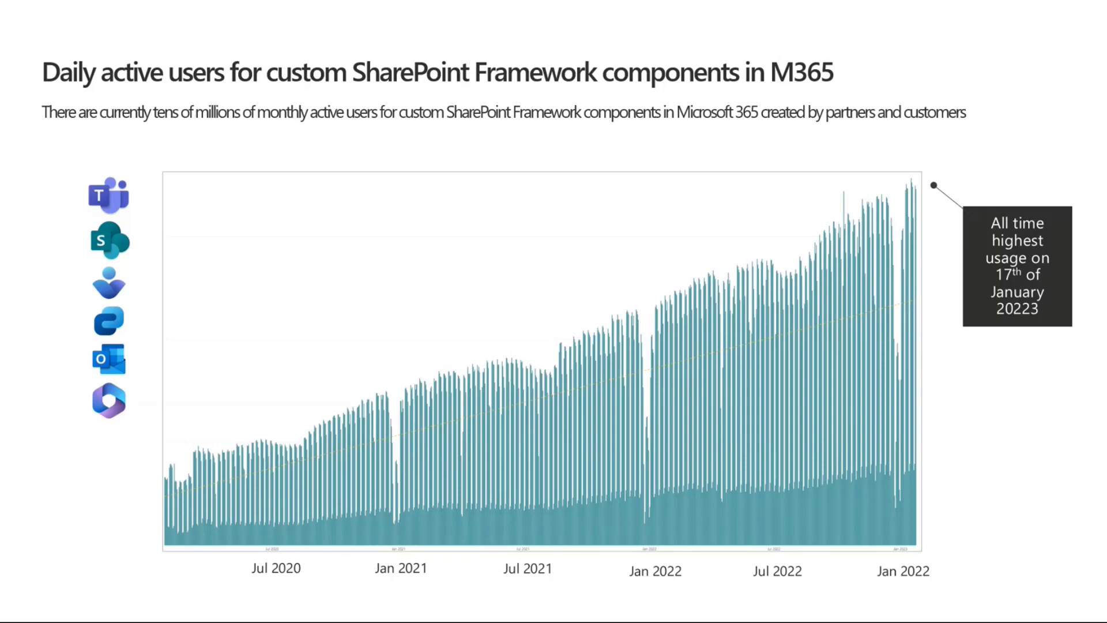
# Advance to the 'New Microsoft Viva learning module – focus on the ACE development' slide.
pyautogui.press('Right')
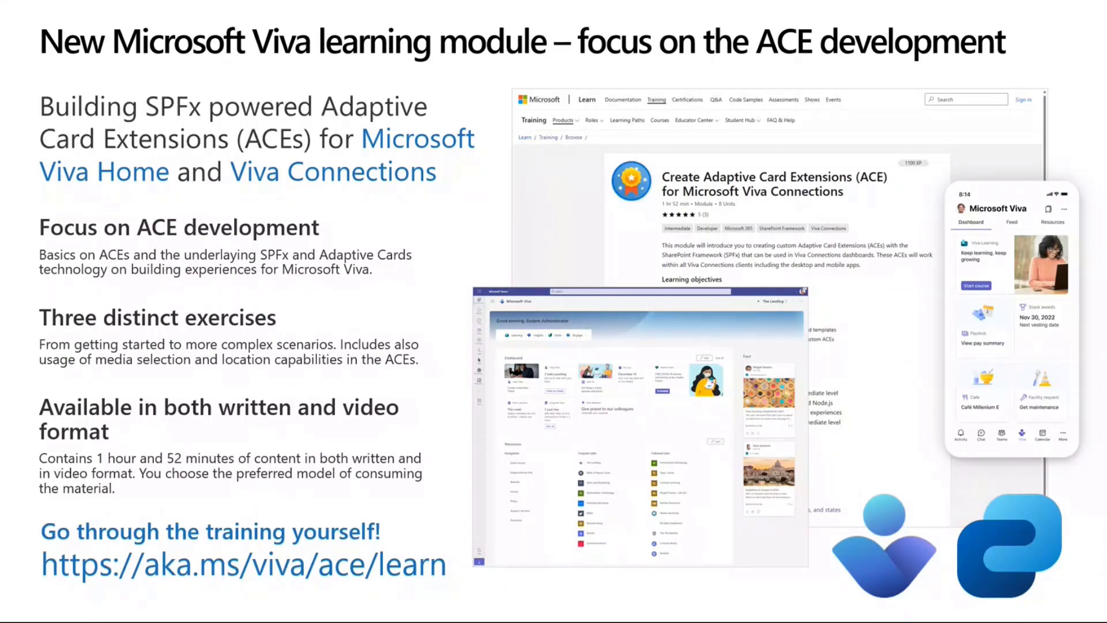
# Highlight the aka.ms/viva/ace/learn training link, then clear the highlight.
pyautogui.press('Tab')
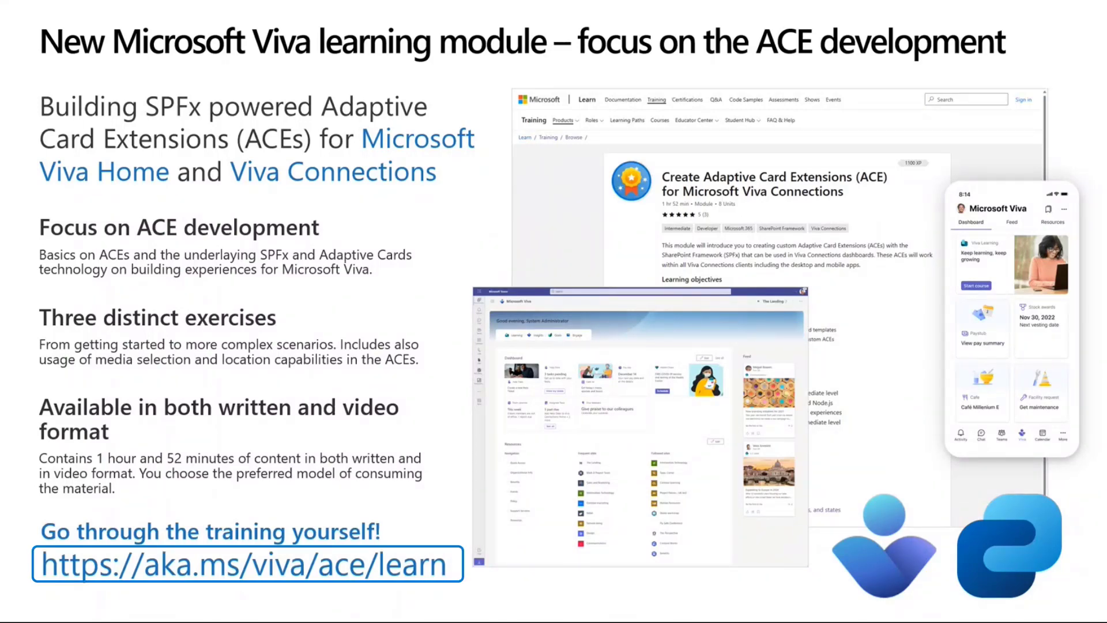
pyautogui.press('Return')
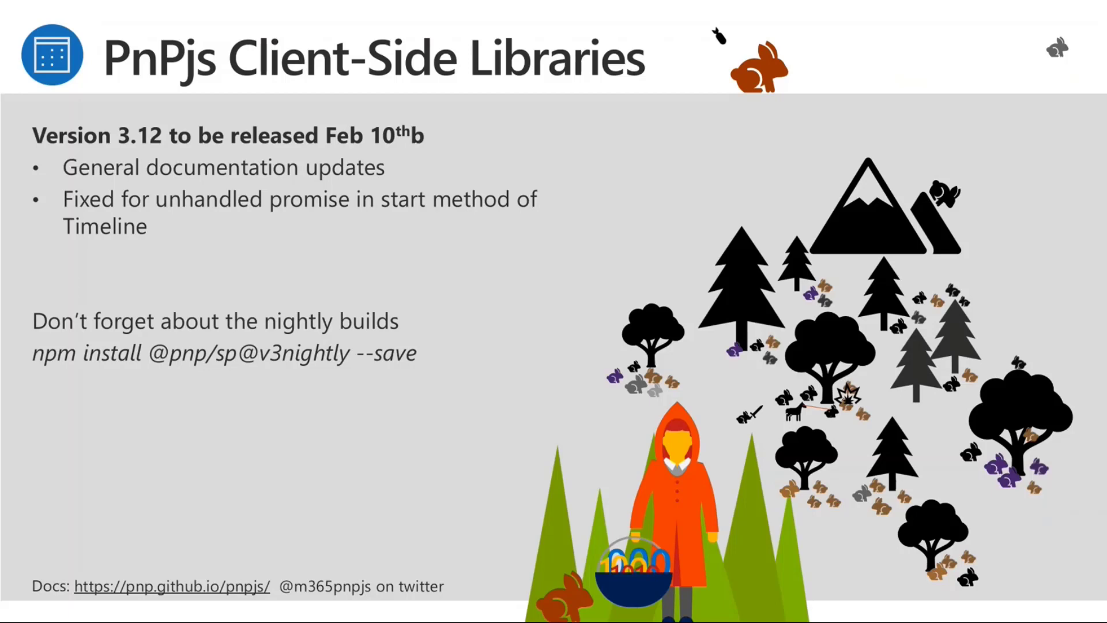
# Add ' 2023' after 'Feb 10th' in the PnPjs release date heading, fixing typos.
pyautogui.write('2022')
pyautogui.press('BackSpace')
pyautogui.write('33')
pyautogui.press('BackSpace')
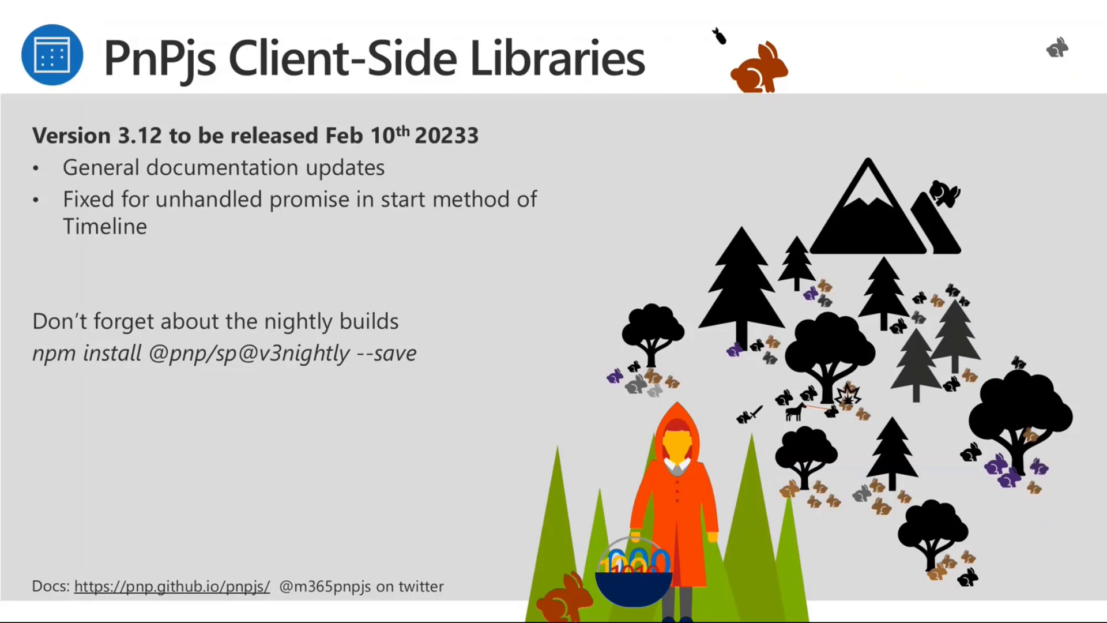
pyautogui.press('BackSpace')
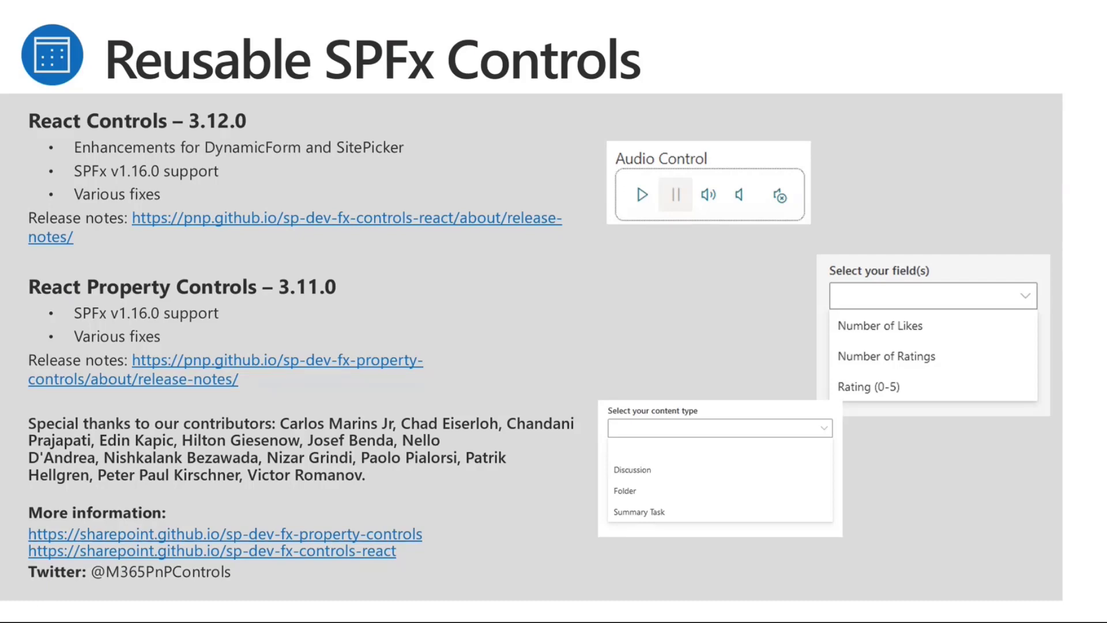
# Advance to the Viva Connections Toolkit slide listing SPFx v1.16.1 and CLI 6.1.
pyautogui.press('Right')
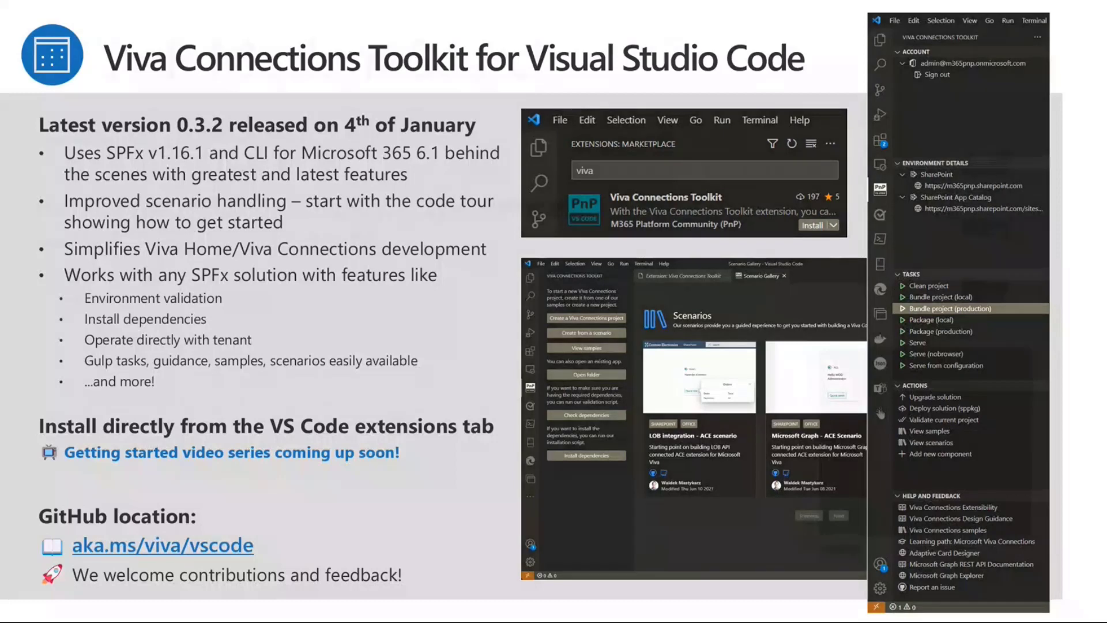
# Advance past the Viva Connections Toolkit slide to the next community slide.
pyautogui.press('Right')
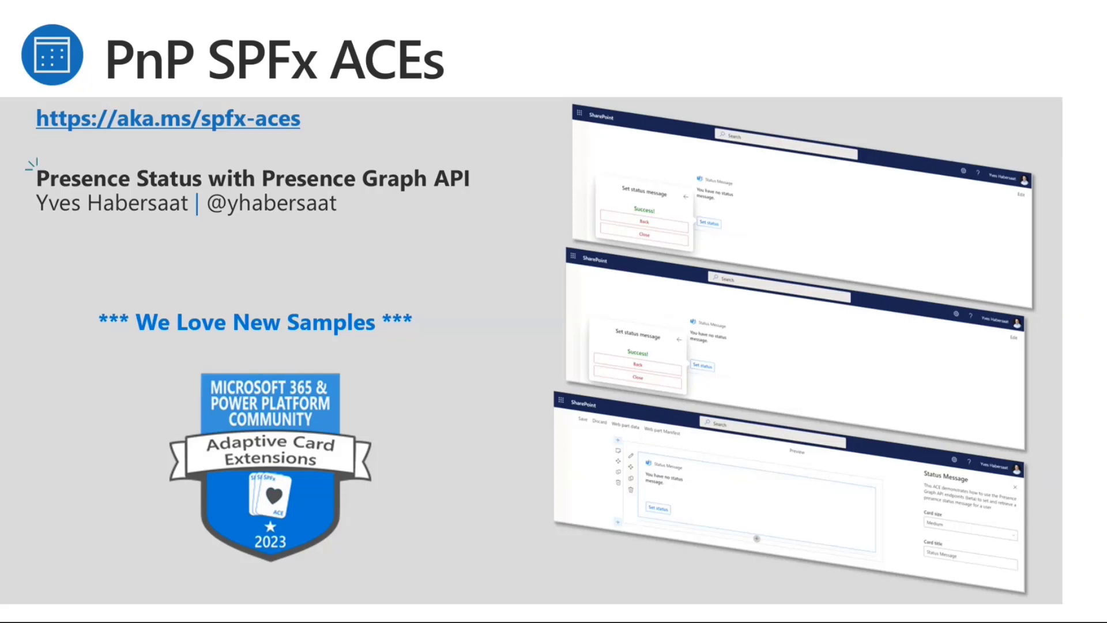
# Advance to the Diagram Frame deck's Overview slide listing its seven topics.
pyautogui.press('Right')
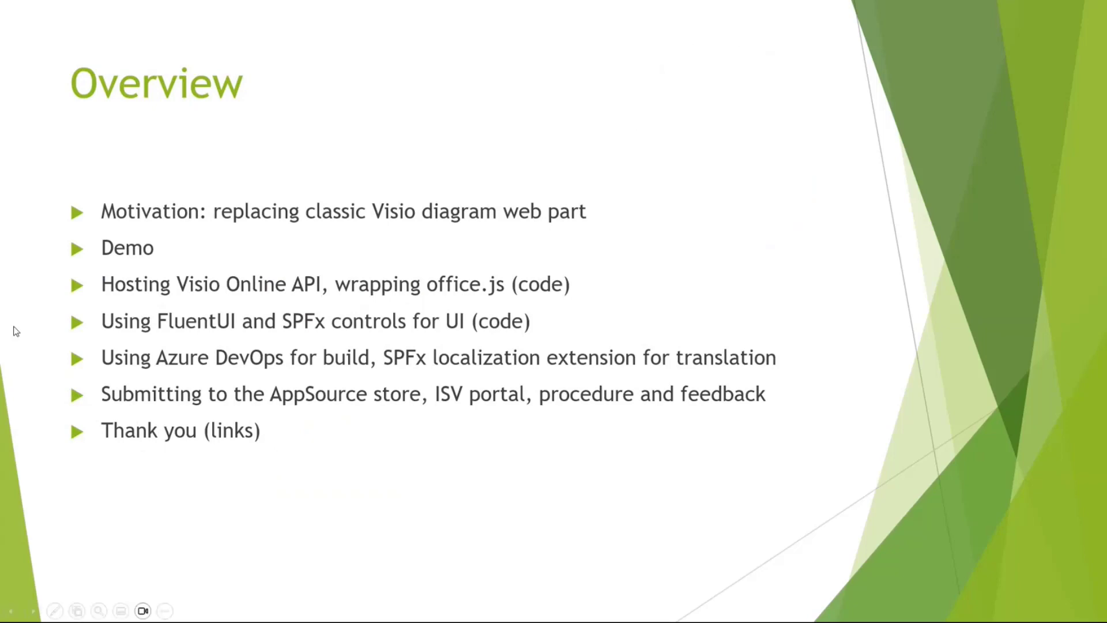
# End the slideshow and minimize PowerPoint to reveal the VisioOnlineSpfxWebPart project in VS Code.
pyautogui.press('Escape')
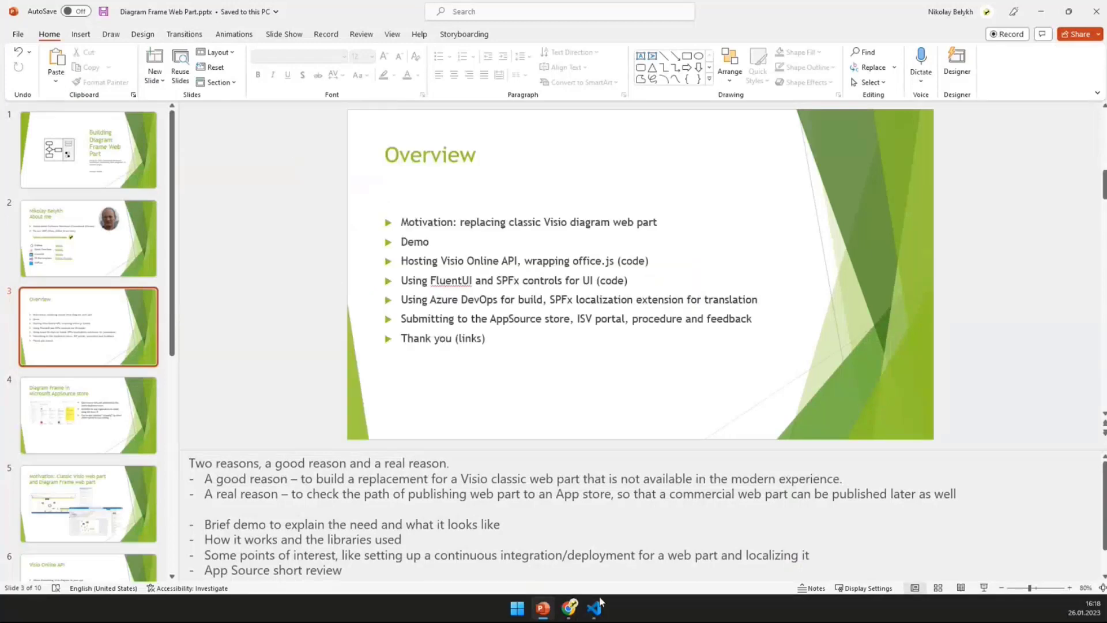
pyautogui.moveTo(575, 617)
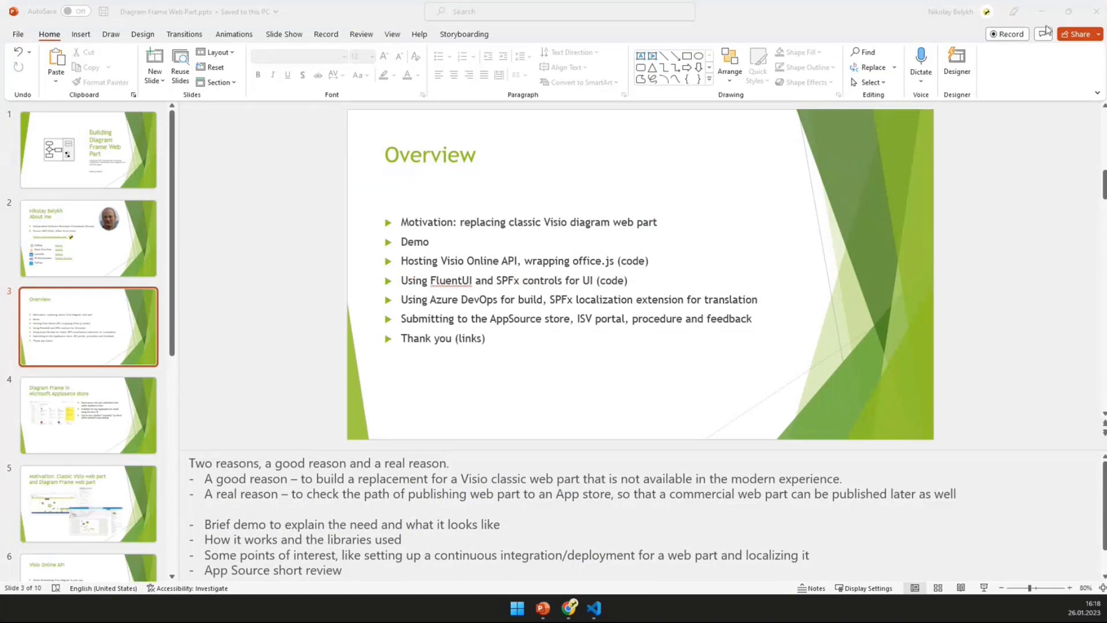
pyautogui.click(1041, 12)
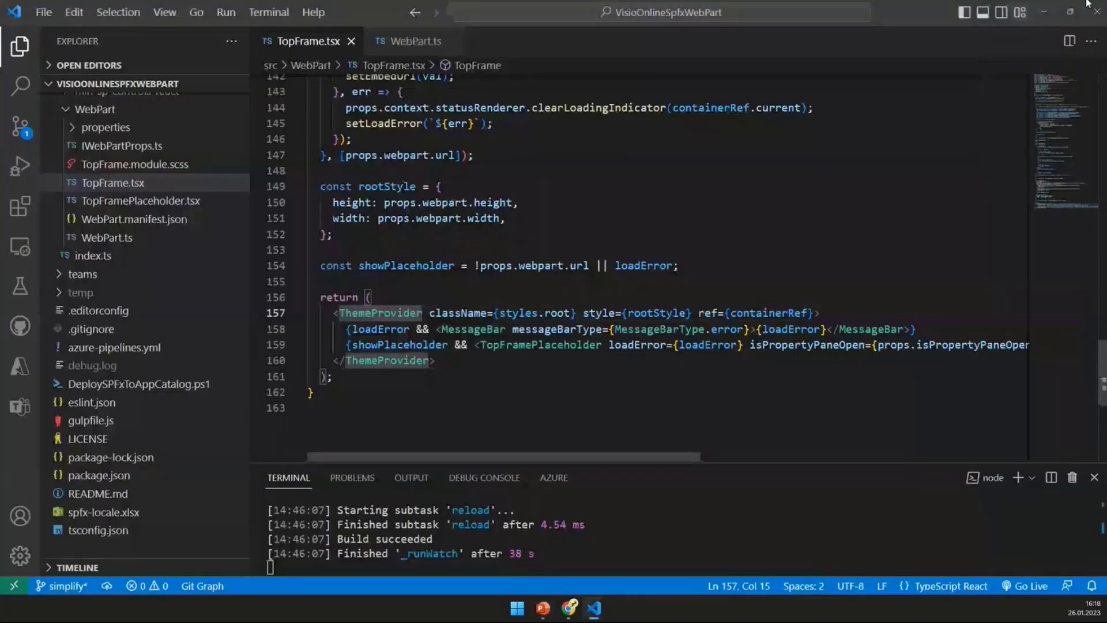
# Minimize VS Code, highlight the Diagram Frame WebPart AppSource listing, then go to All Company home.
pyautogui.click(1044, 12)
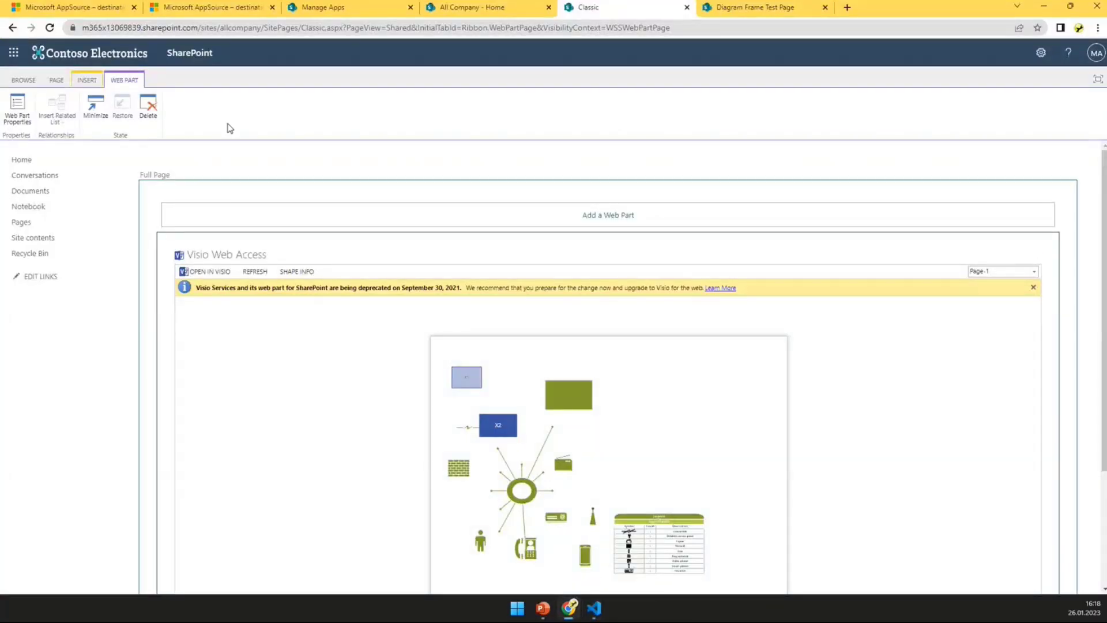
pyautogui.click(63, 8)
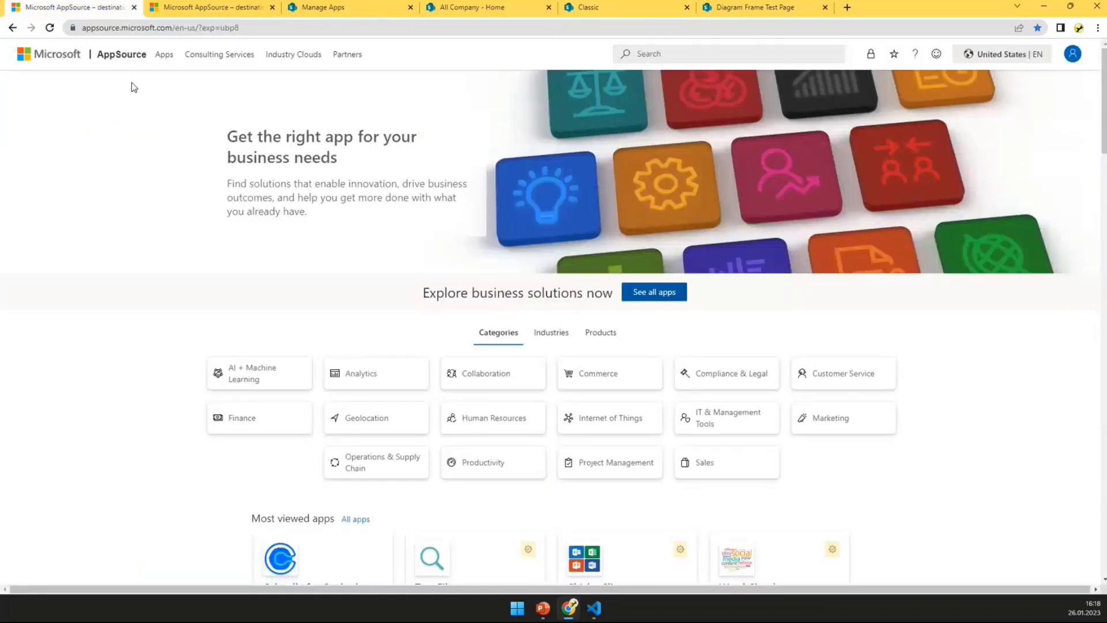
pyautogui.click(176, 9)
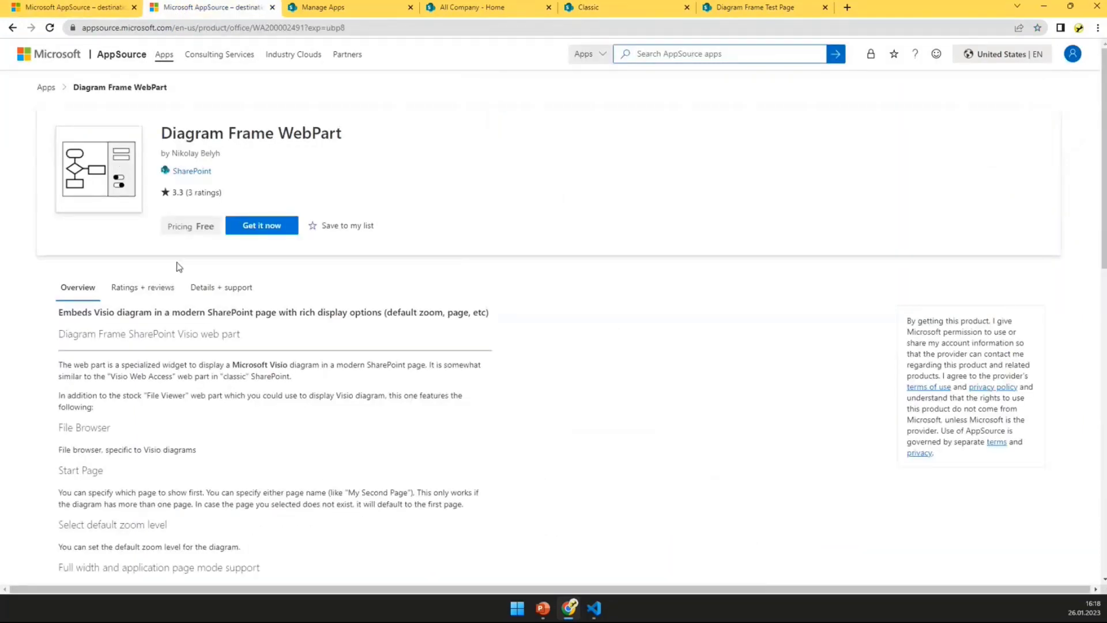
pyautogui.click(123, 10)
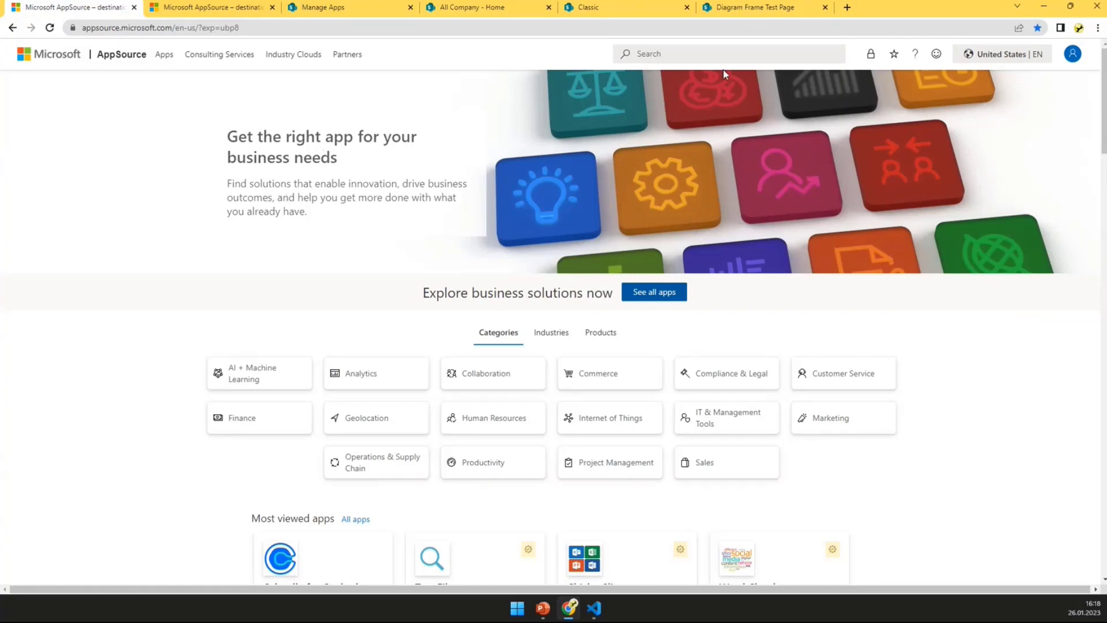
pyautogui.click(209, 7)
pyautogui.moveTo(163, 133); pyautogui.dragTo(375, 134)
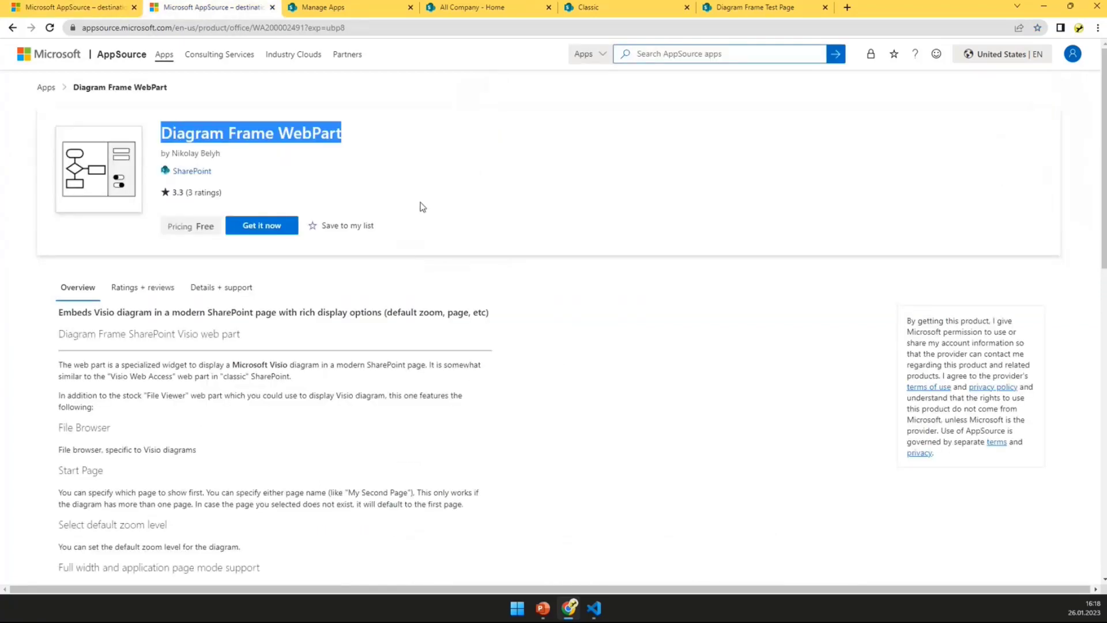
pyautogui.click(436, 176)
pyautogui.click(448, 8)
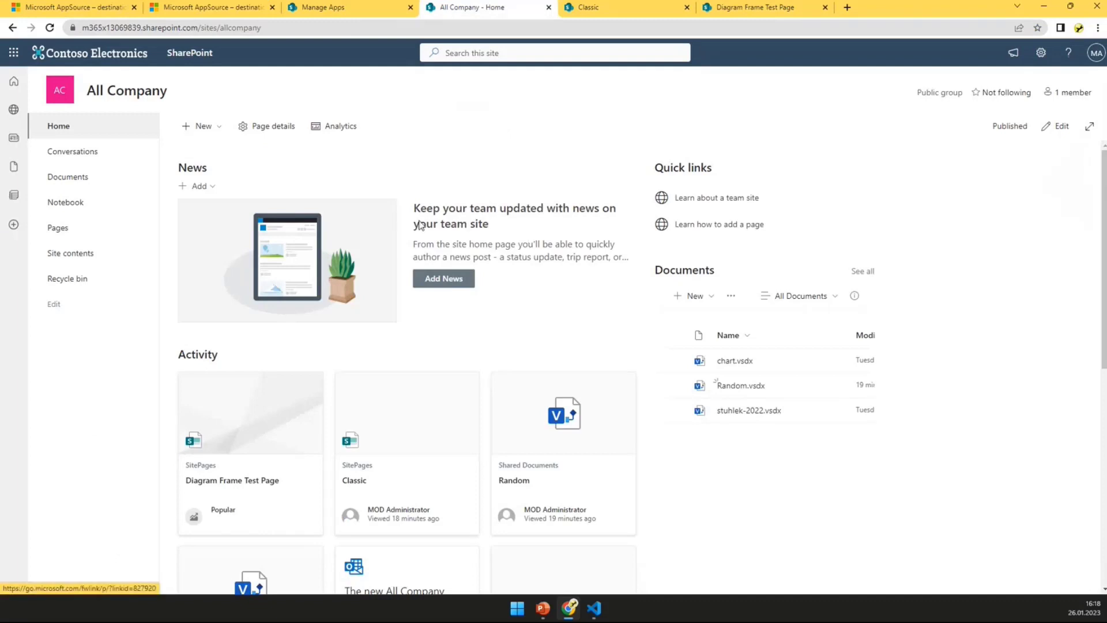
# On the Classic page, pan around the Visio Web Access diagram, then open its web part properties.
pyautogui.hotkey('ctrl', 'Tab')
pyautogui.scroll(-2, 129, 274)
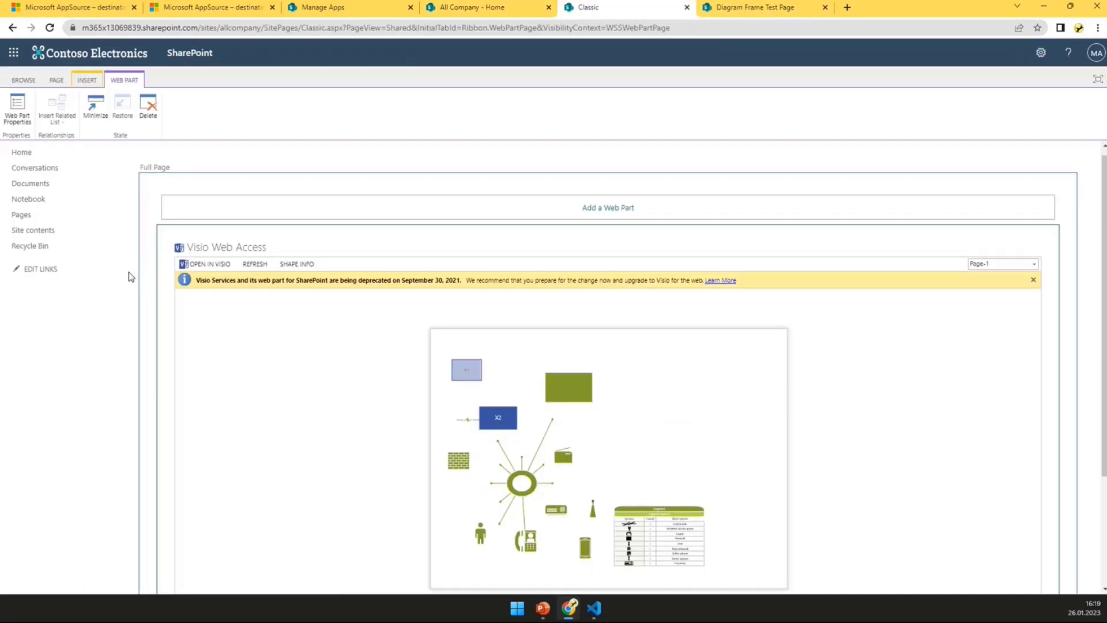
pyautogui.scroll(2, 132, 278)
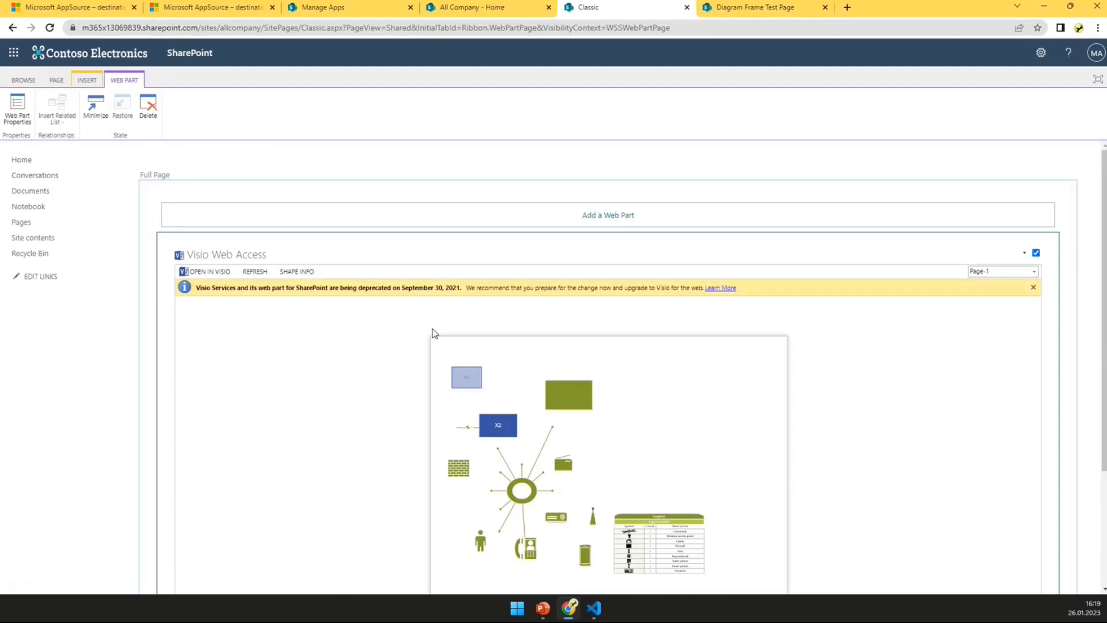
pyautogui.scroll(-3, 1041, 289)
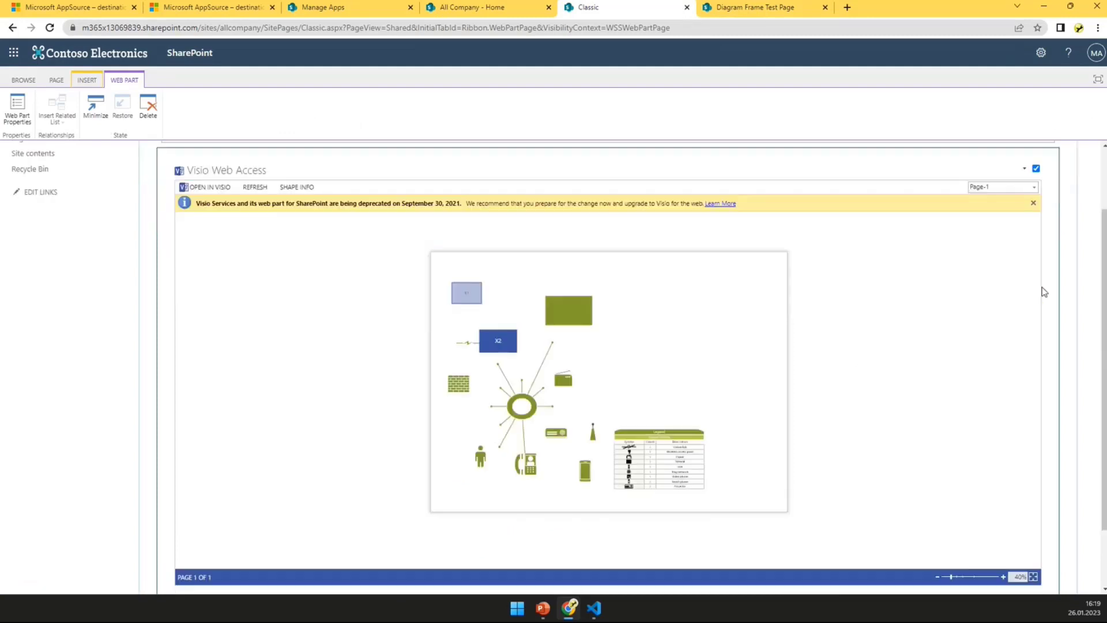
pyautogui.scroll(1, 1044, 296)
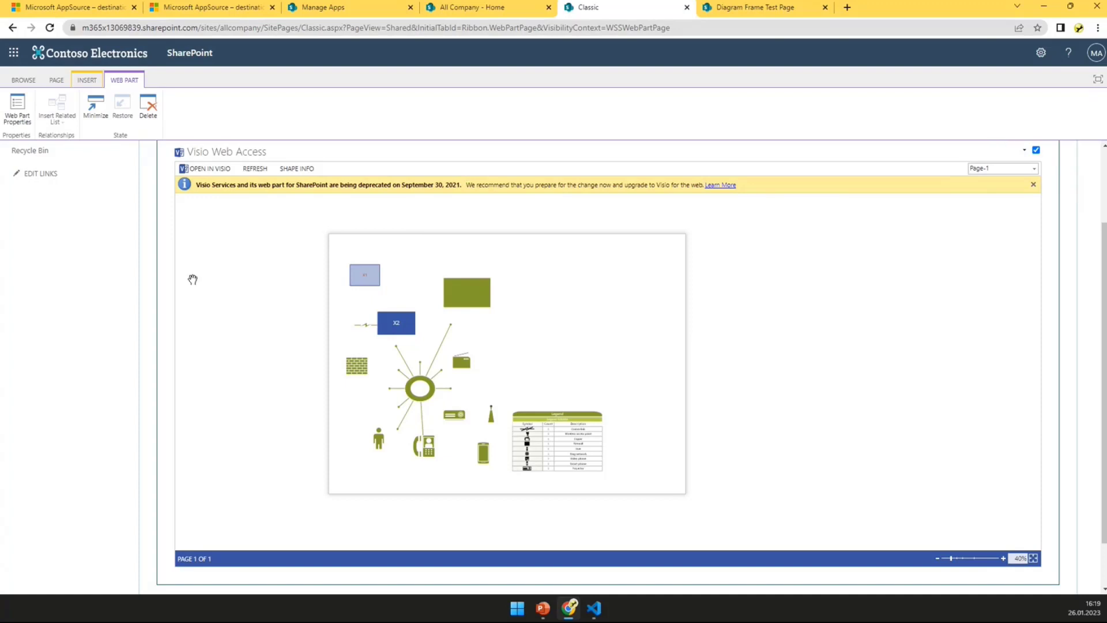
pyautogui.moveTo(624, 319); pyautogui.dragTo(664, 314)
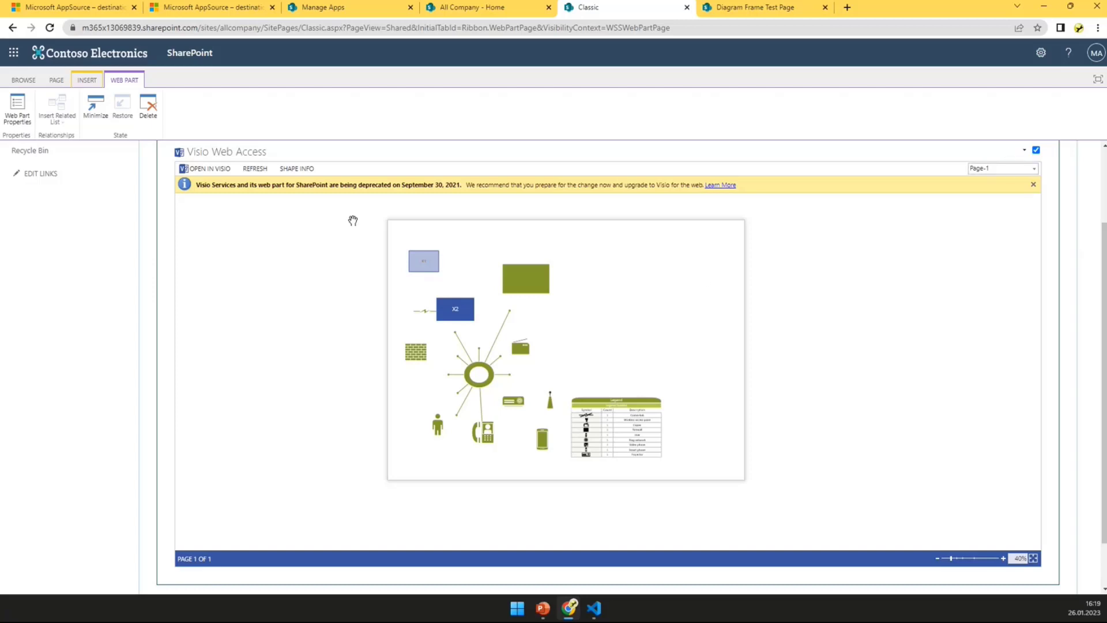
pyautogui.moveTo(352, 221); pyautogui.dragTo(317, 258)
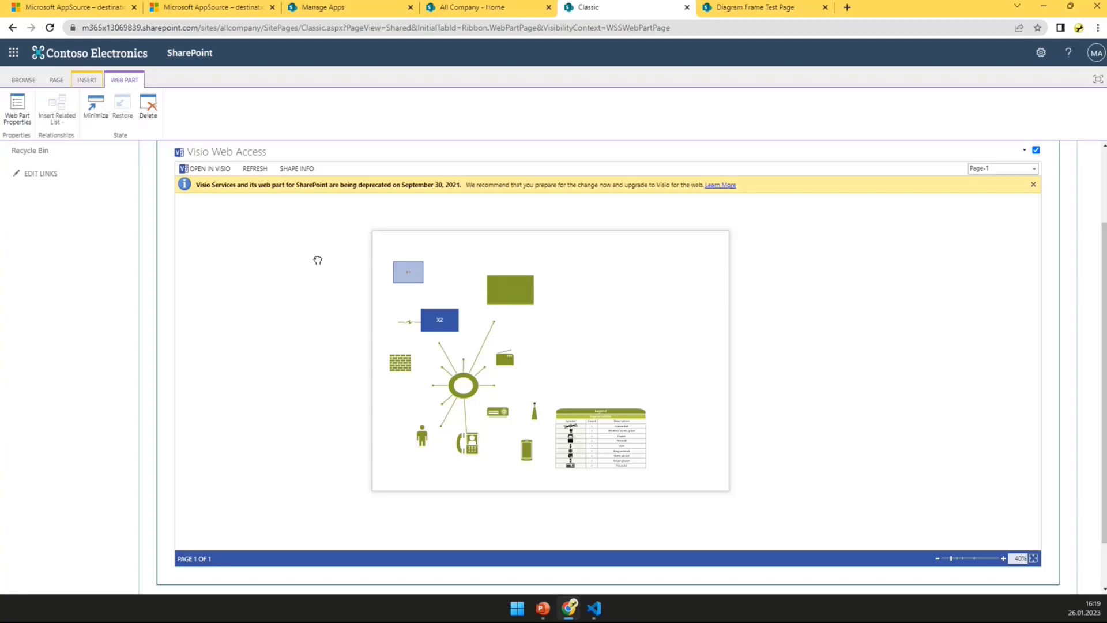
pyautogui.moveTo(344, 260); pyautogui.dragTo(319, 273)
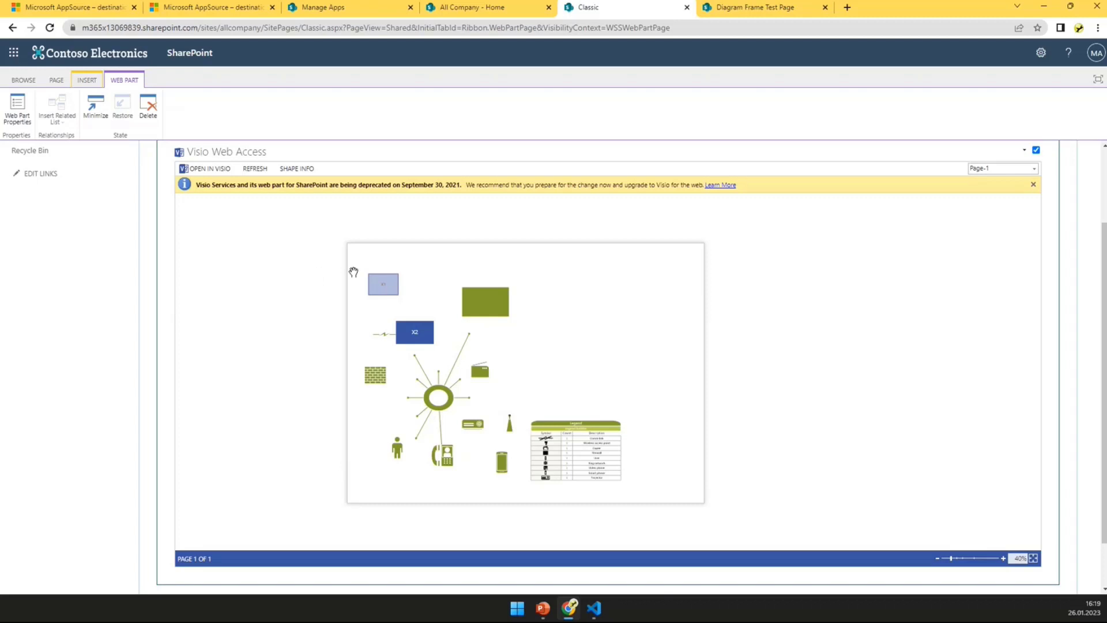
pyautogui.moveTo(428, 290); pyautogui.dragTo(423, 281)
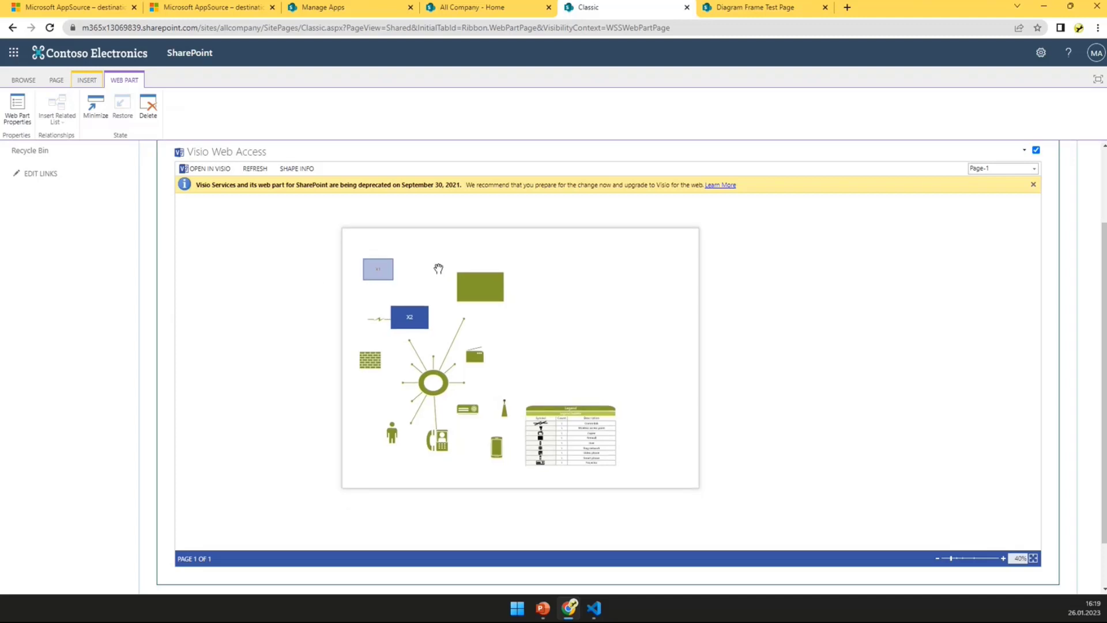
pyautogui.click(1024, 151)
# Open the Visio web part's Edit Web Part tool pane, review its options, then switch to the Diagram Frame Test Page.
pyautogui.click(994, 225)
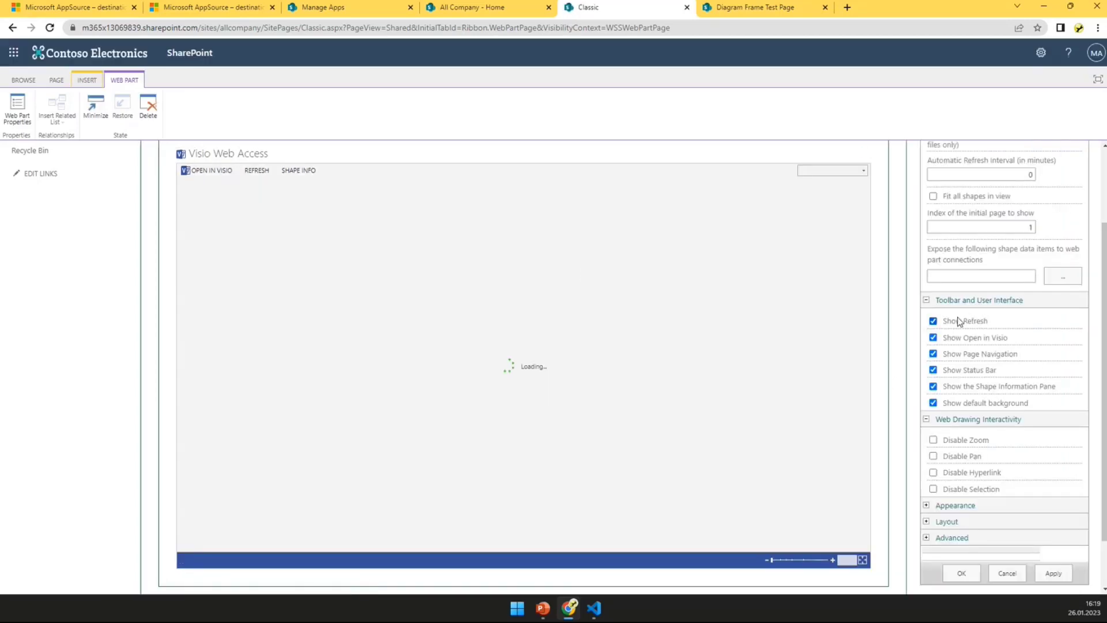
pyautogui.scroll(-1, 975, 403)
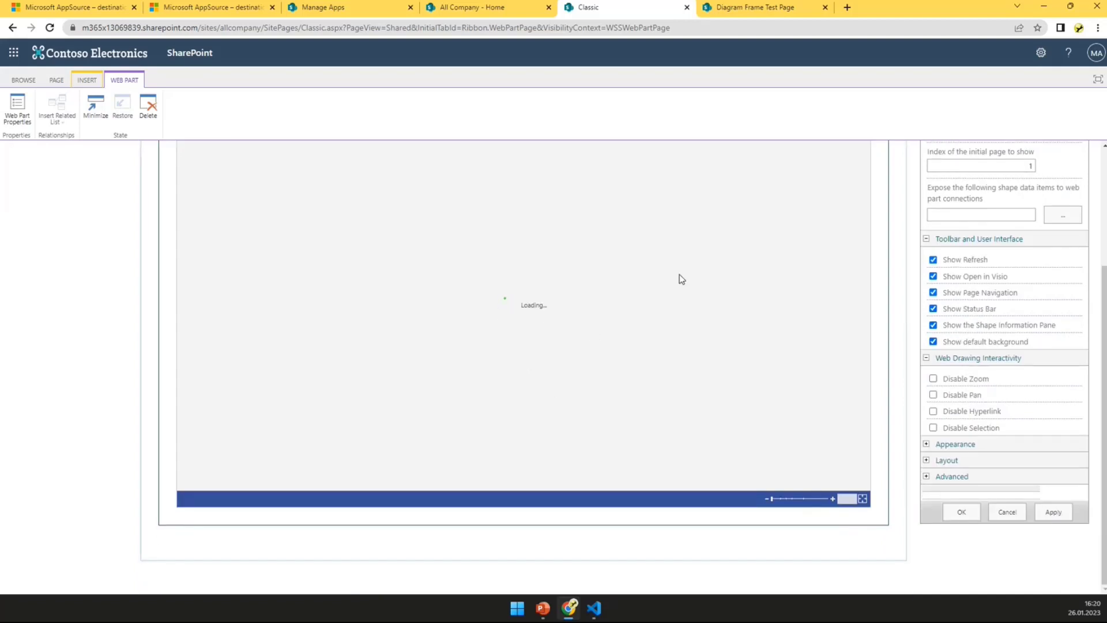
pyautogui.scroll(2, 749, 326)
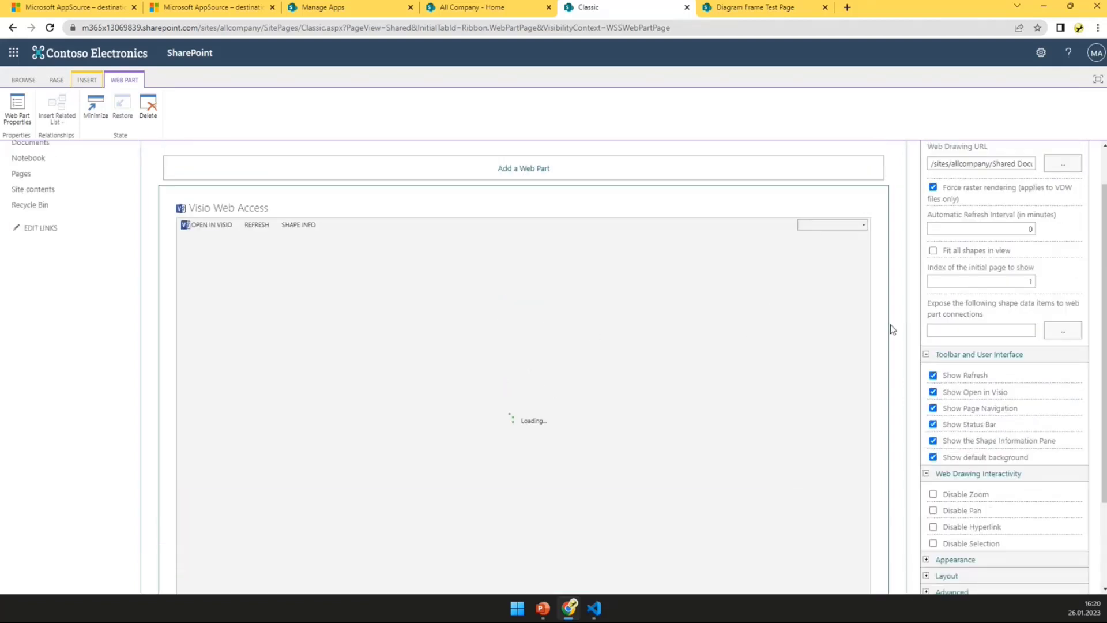
pyautogui.scroll(-2, 774, 312)
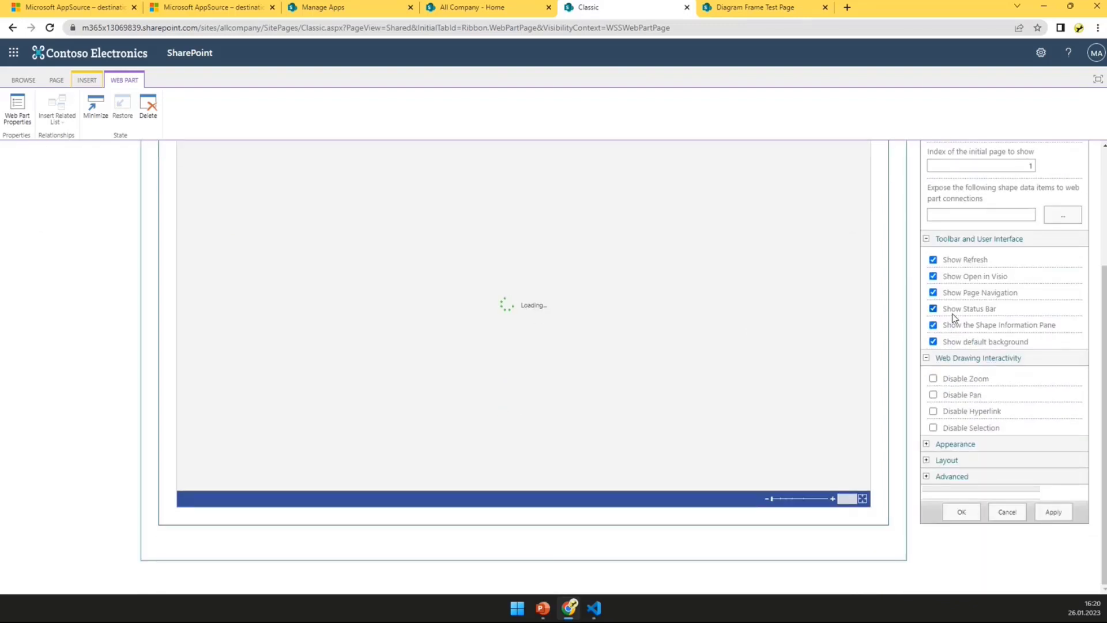
pyautogui.scroll(2, 954, 302)
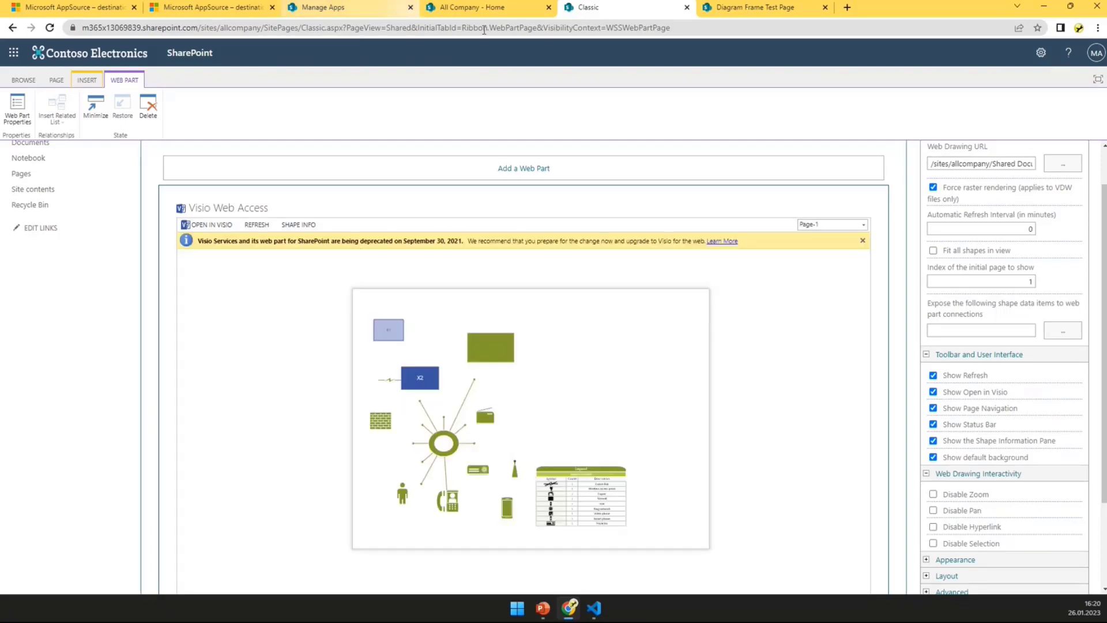
pyautogui.click(748, 11)
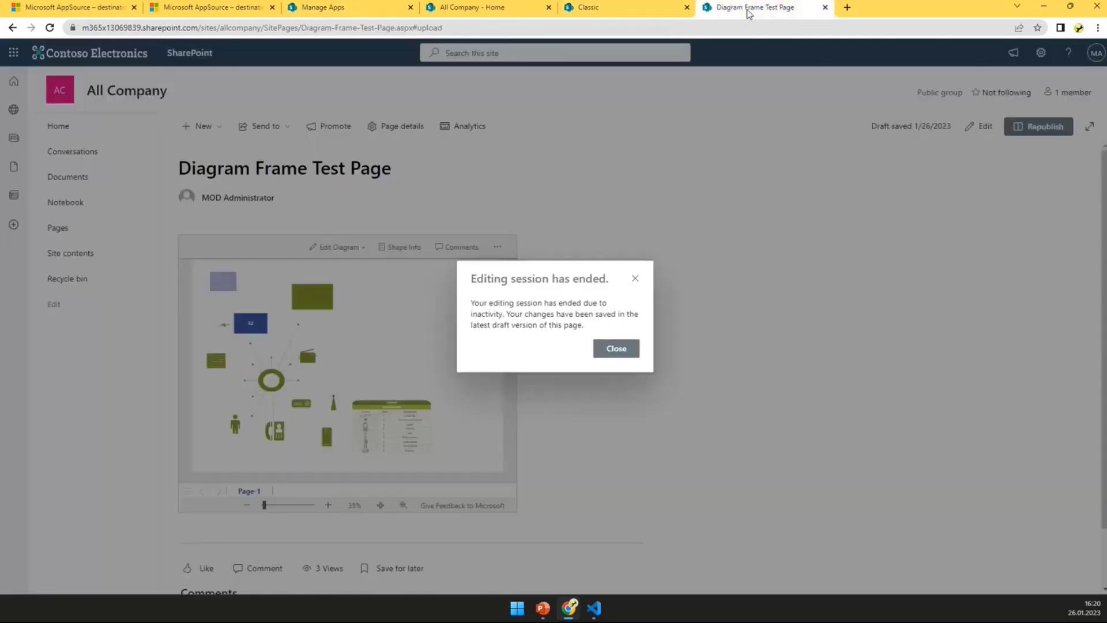
# Dismiss the session-ended message, enter edit mode and delete the existing Diagram Frame web part.
pyautogui.click(617, 348)
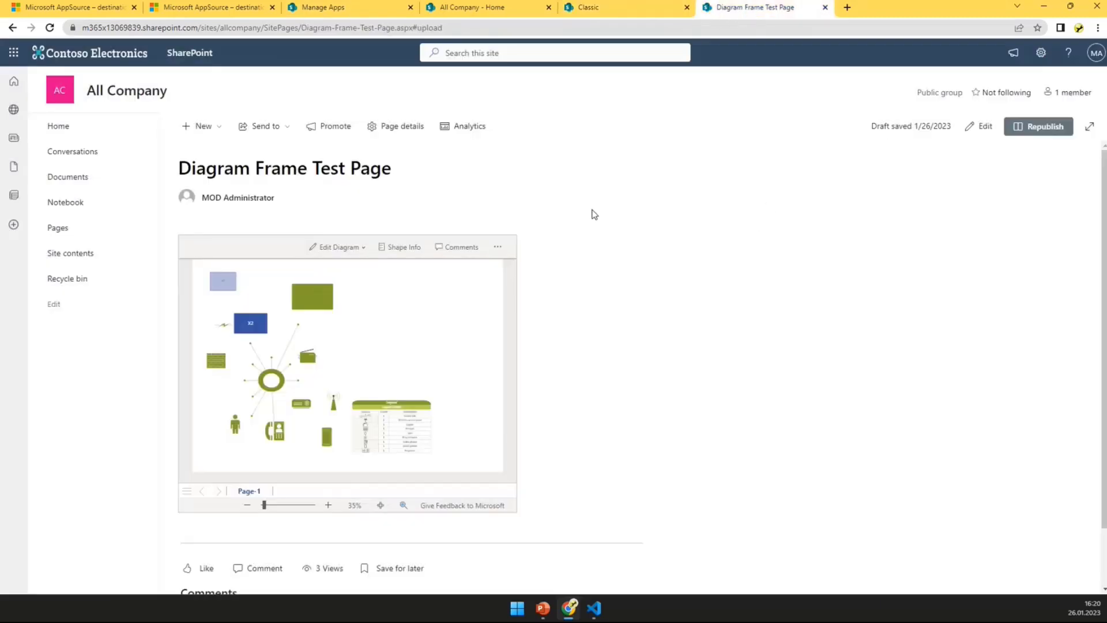
pyautogui.click(971, 127)
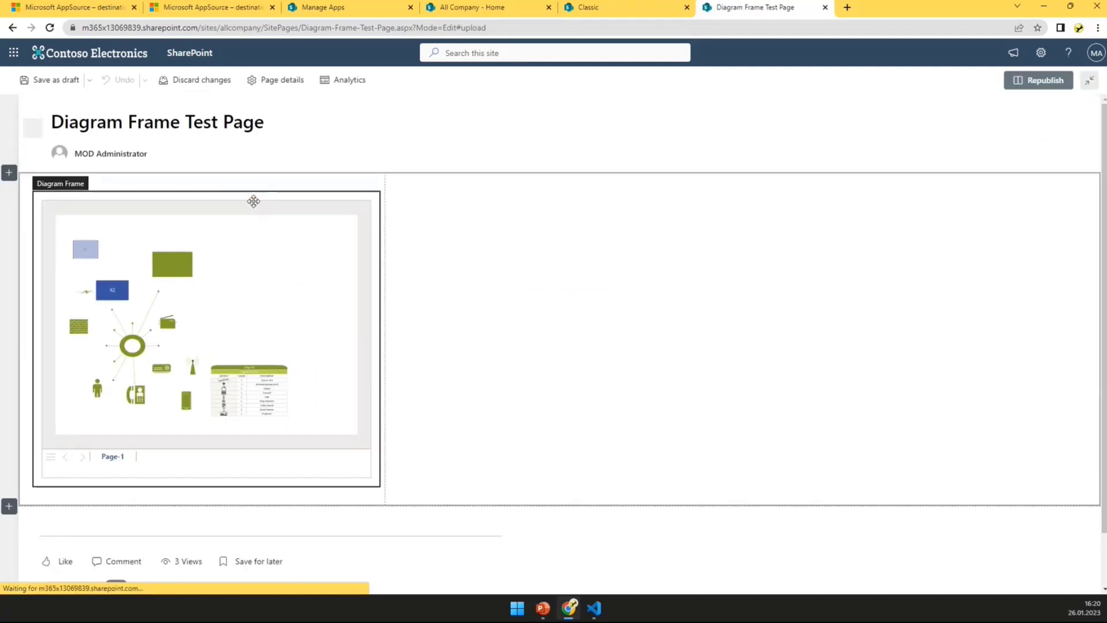
pyautogui.click(243, 217)
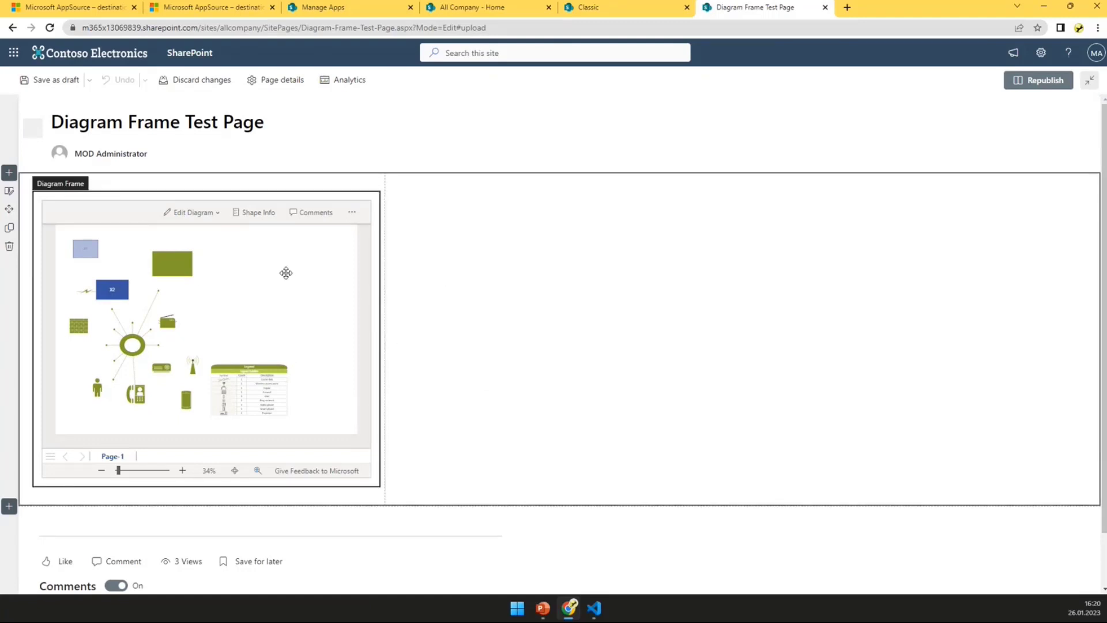
pyautogui.click(105, 180)
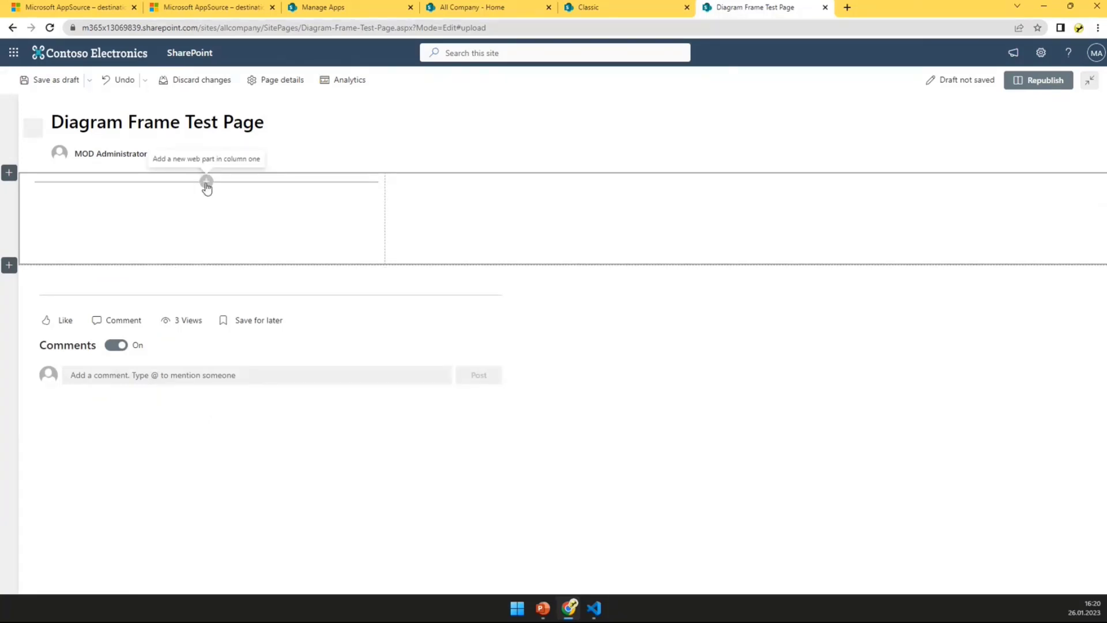
# Insert a new Diagram Frame web part into column one and open its Configure pane.
pyautogui.click(205, 182)
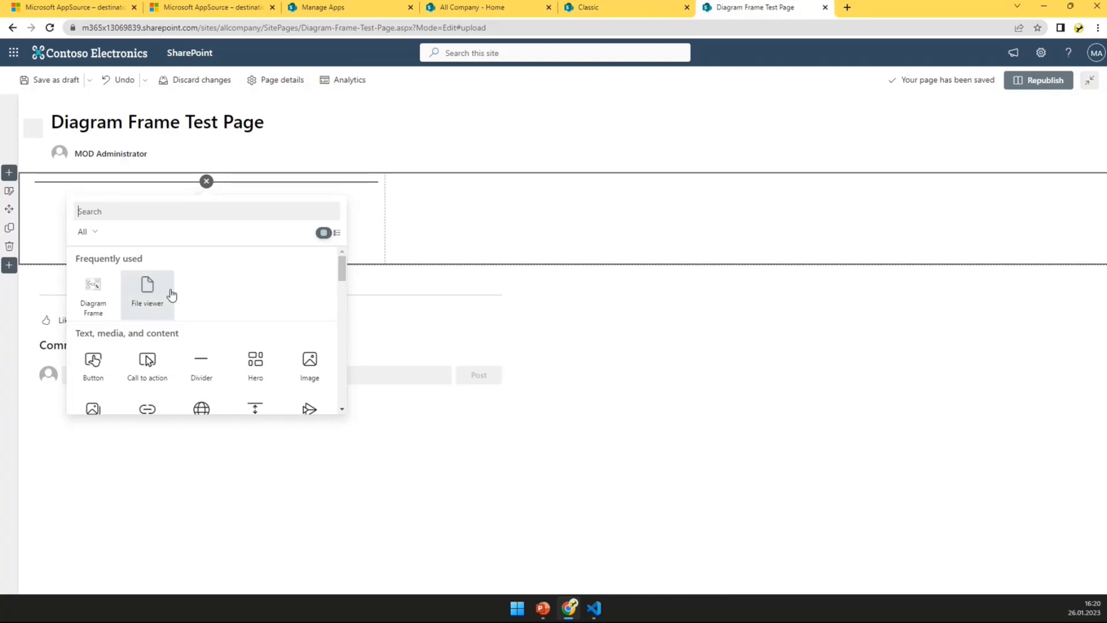
pyautogui.click(85, 291)
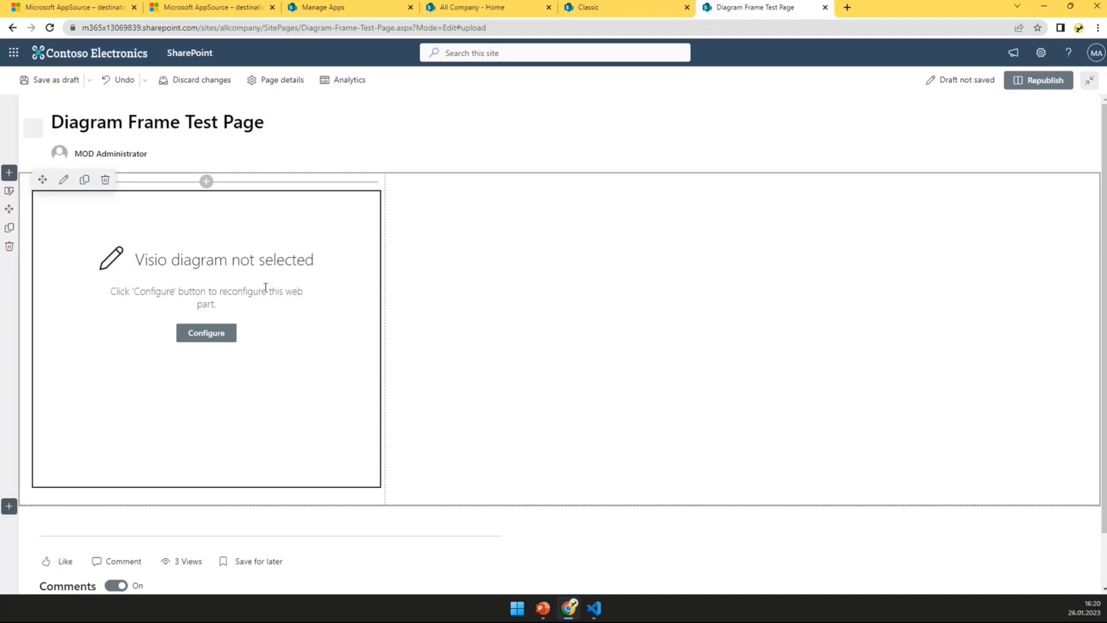
pyautogui.click(206, 334)
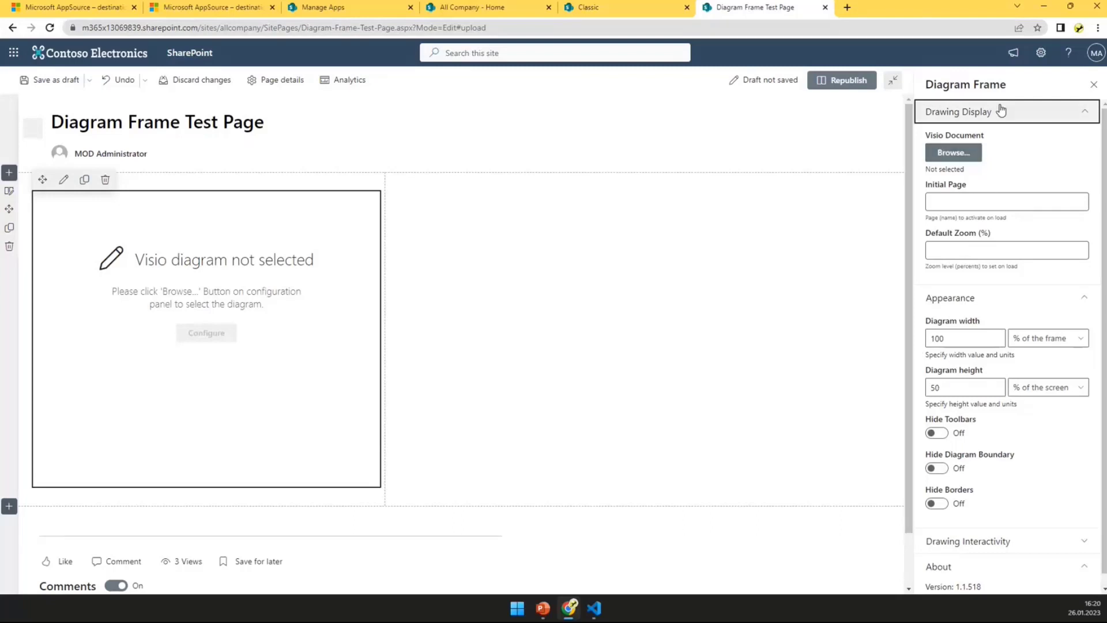
# Load Random.vsdx into the Diagram Frame web part.
pyautogui.scroll(-1, 983, 358)
pyautogui.scroll(1, 989, 288)
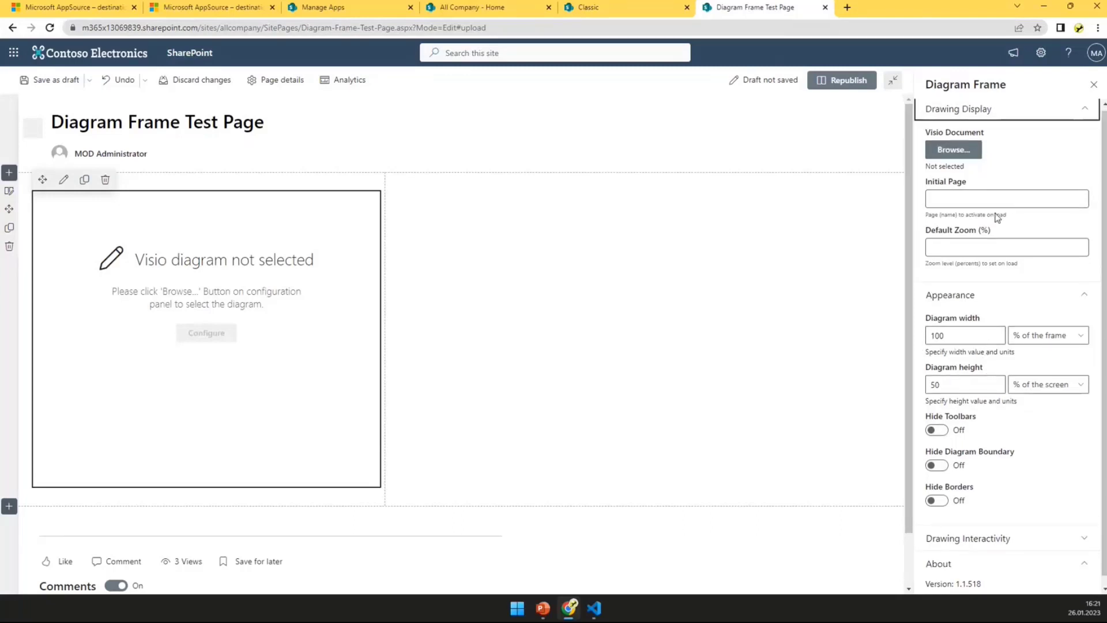
pyautogui.click(951, 159)
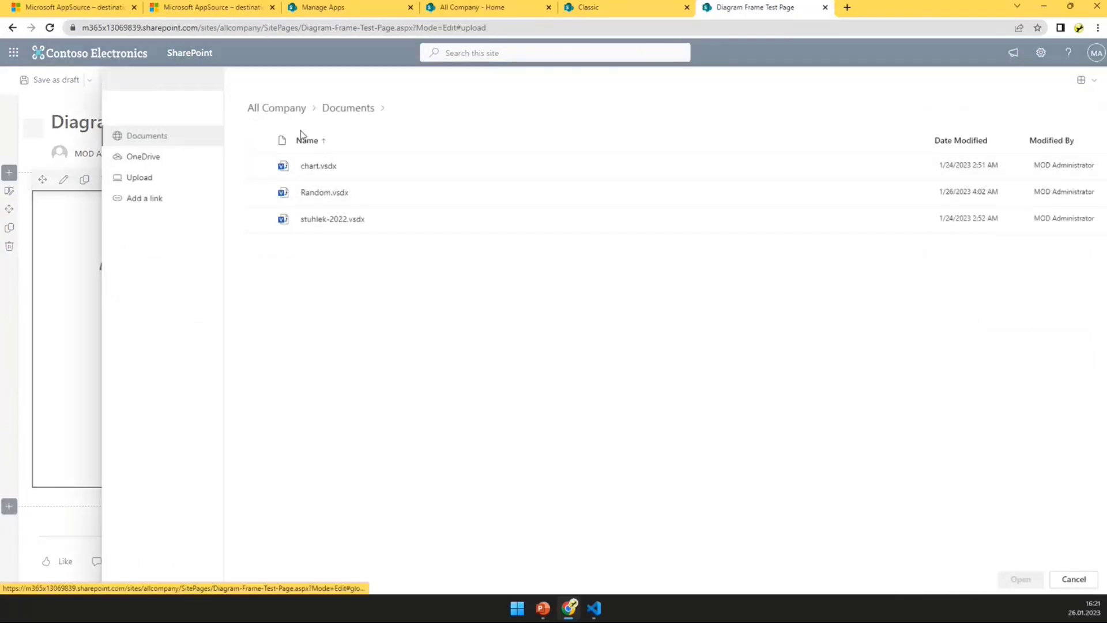
pyautogui.click(378, 192)
pyautogui.click(1020, 579)
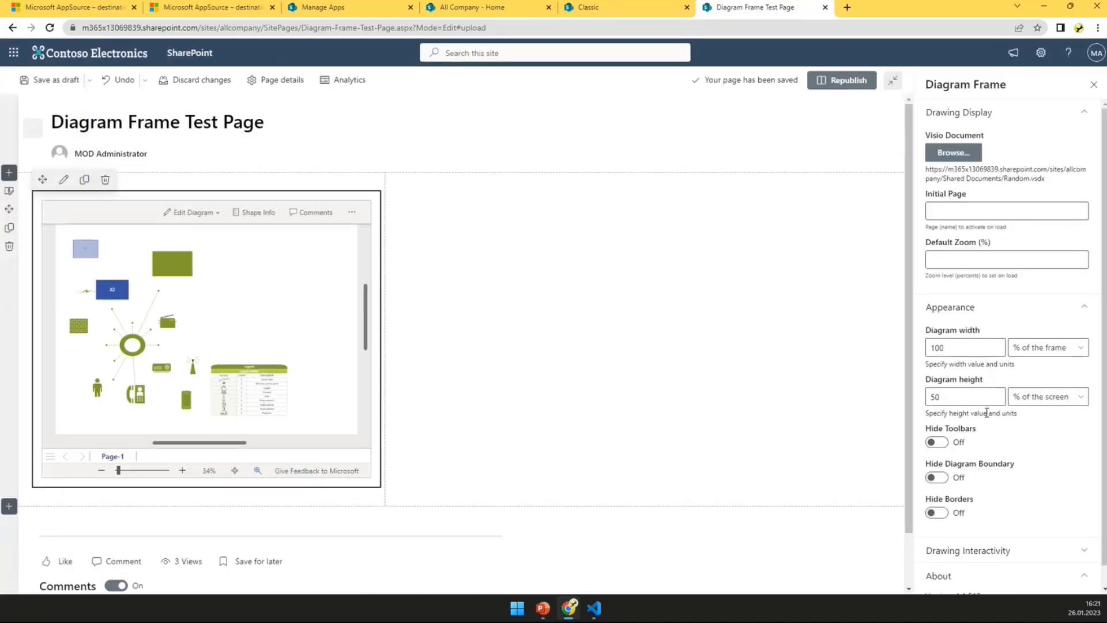
# Turn on Hide Diagram Boundary and expand Drawing Interactivity, reviewing Default Zoom and Initial Page.
pyautogui.scroll(-1, 987, 413)
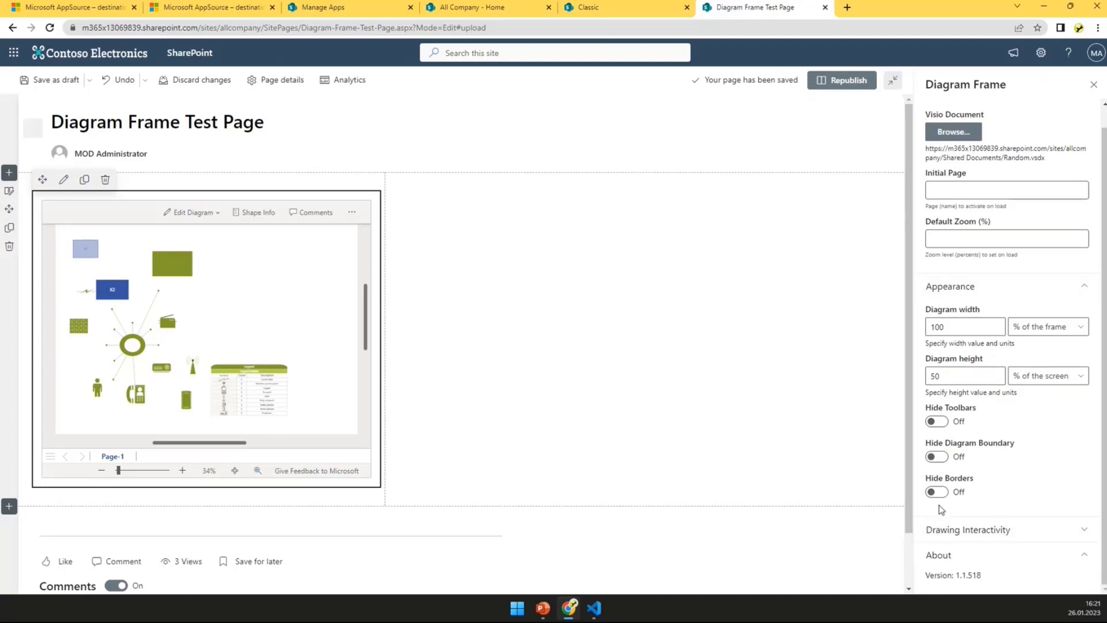
pyautogui.click(938, 456)
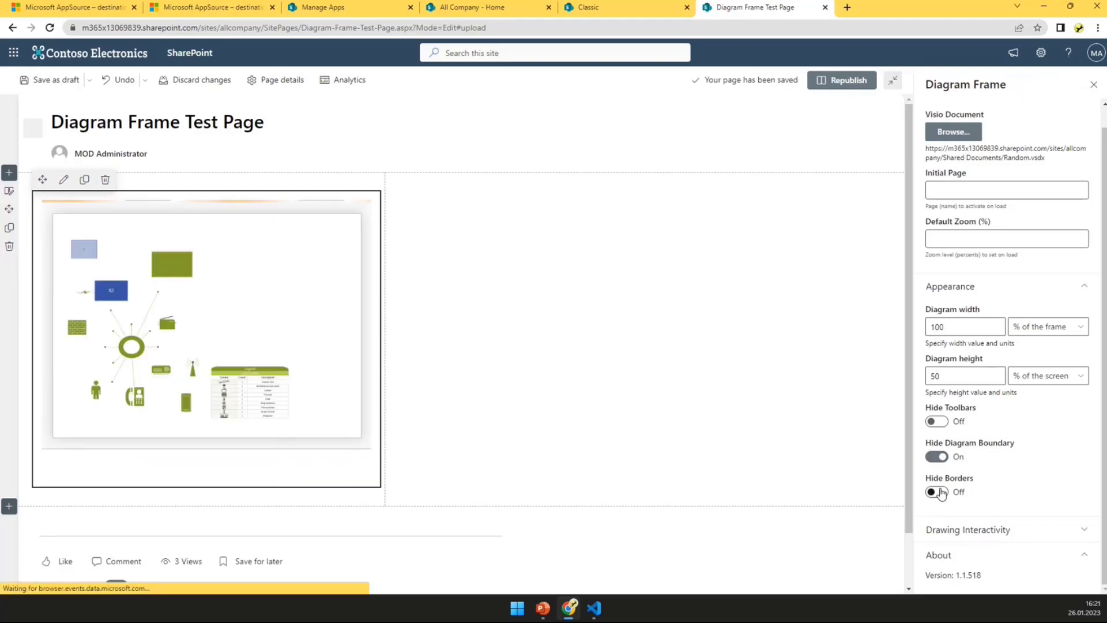
pyautogui.click(973, 529)
pyautogui.scroll(-3, 975, 502)
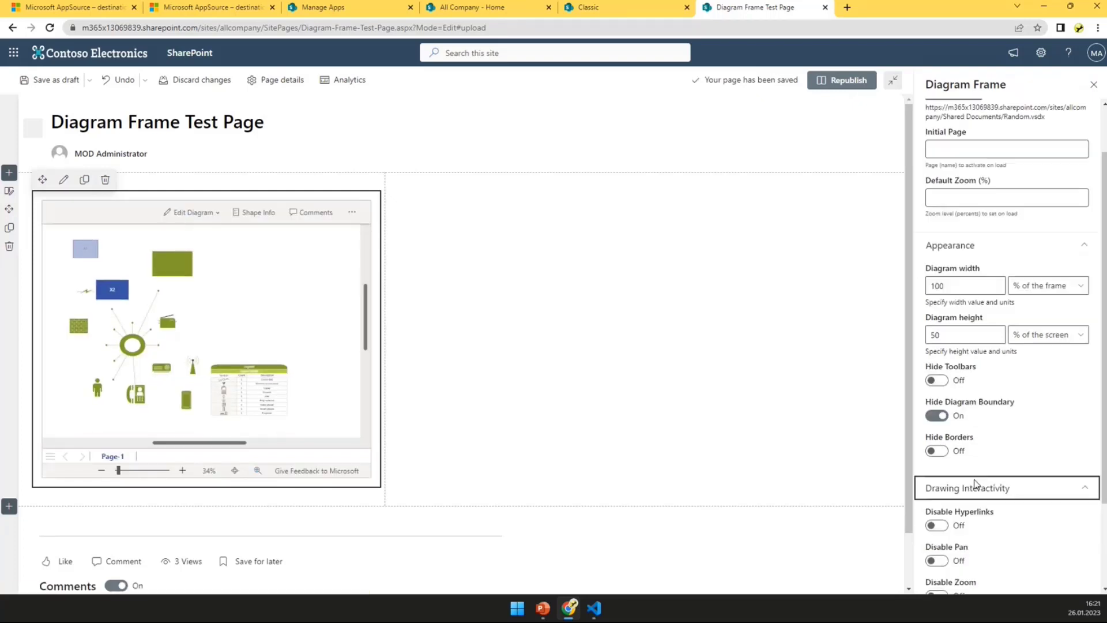
pyautogui.scroll(1, 976, 482)
pyautogui.scroll(3, 976, 482)
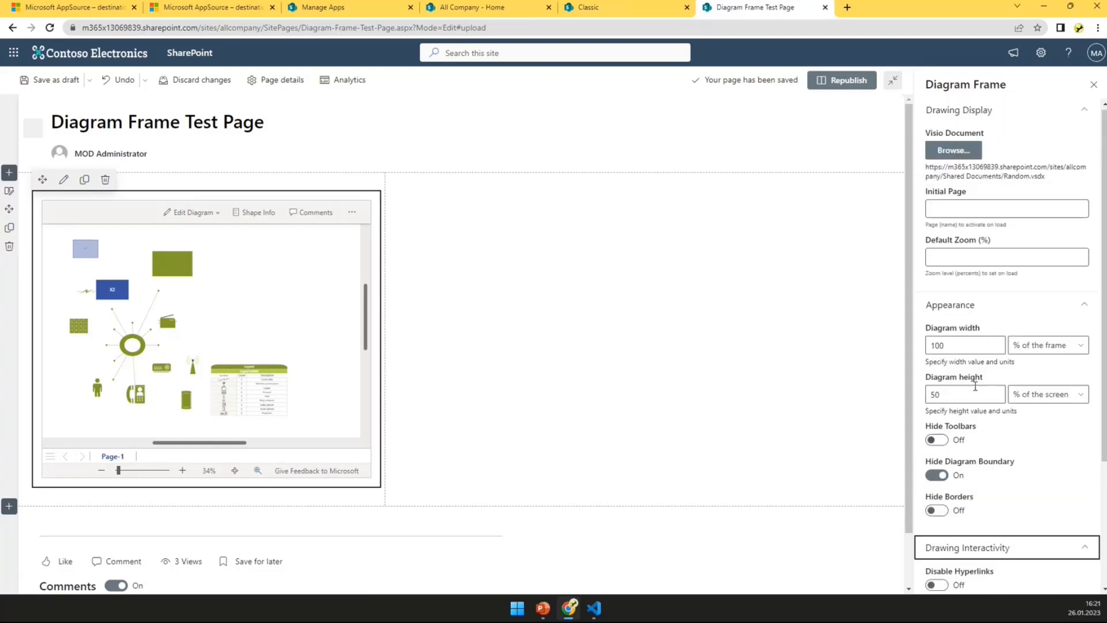
pyautogui.click(961, 254)
pyautogui.click(950, 204)
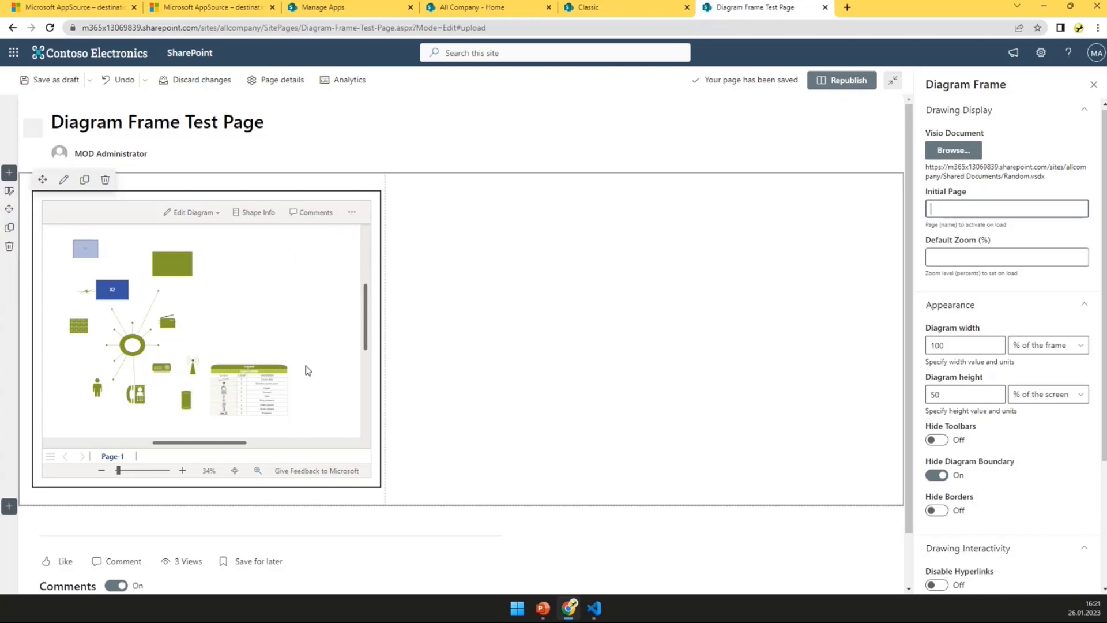
# Reselect the Diagram Frame web part's properties, then bring up the PowerPoint deck.
pyautogui.click(448, 232)
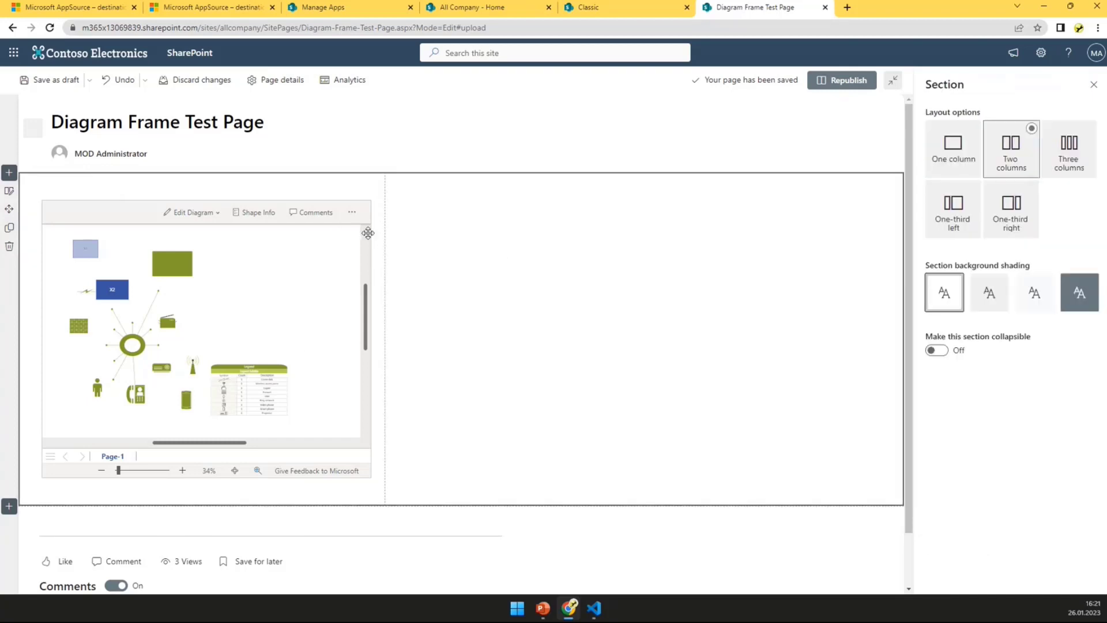
pyautogui.click(311, 234)
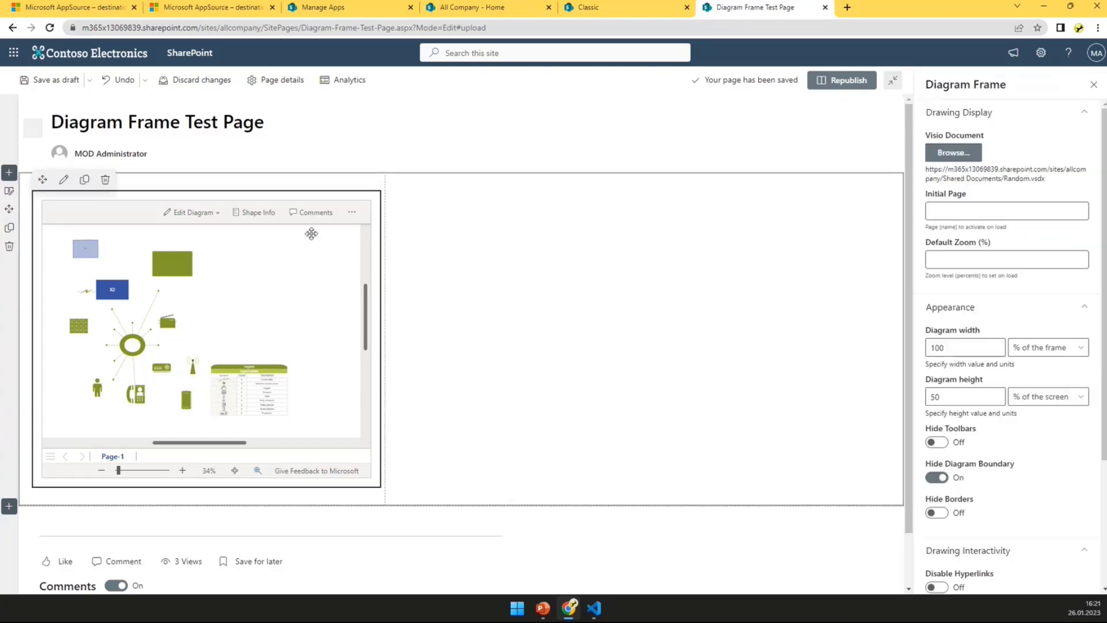
pyautogui.click(543, 611)
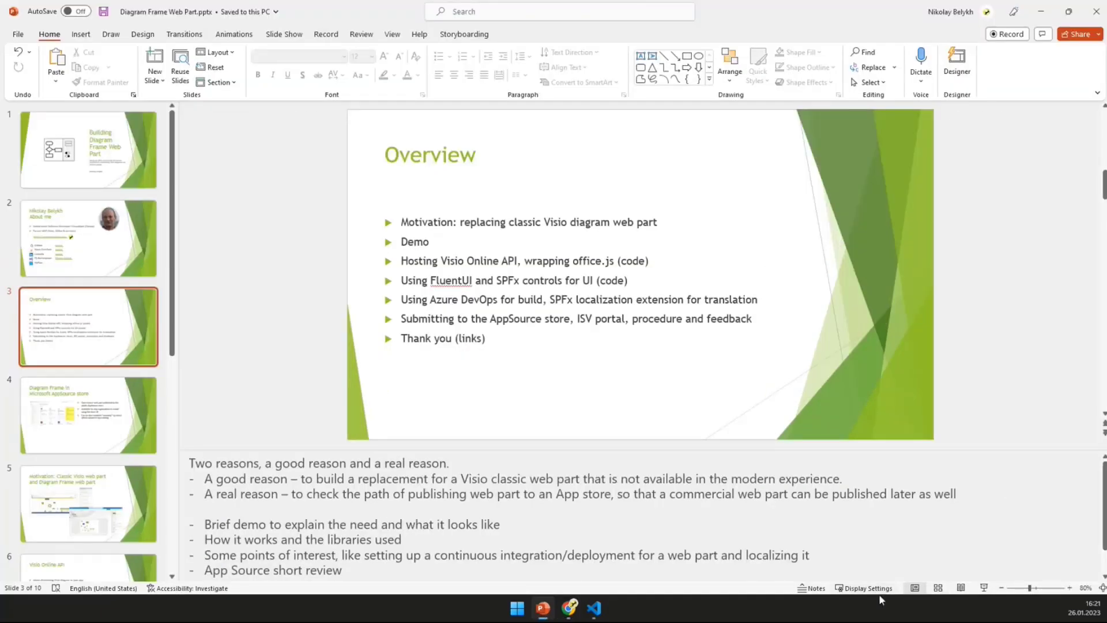
# Present the Overview slide full screen, exit the show, and return to the browser.
pyautogui.click(984, 587)
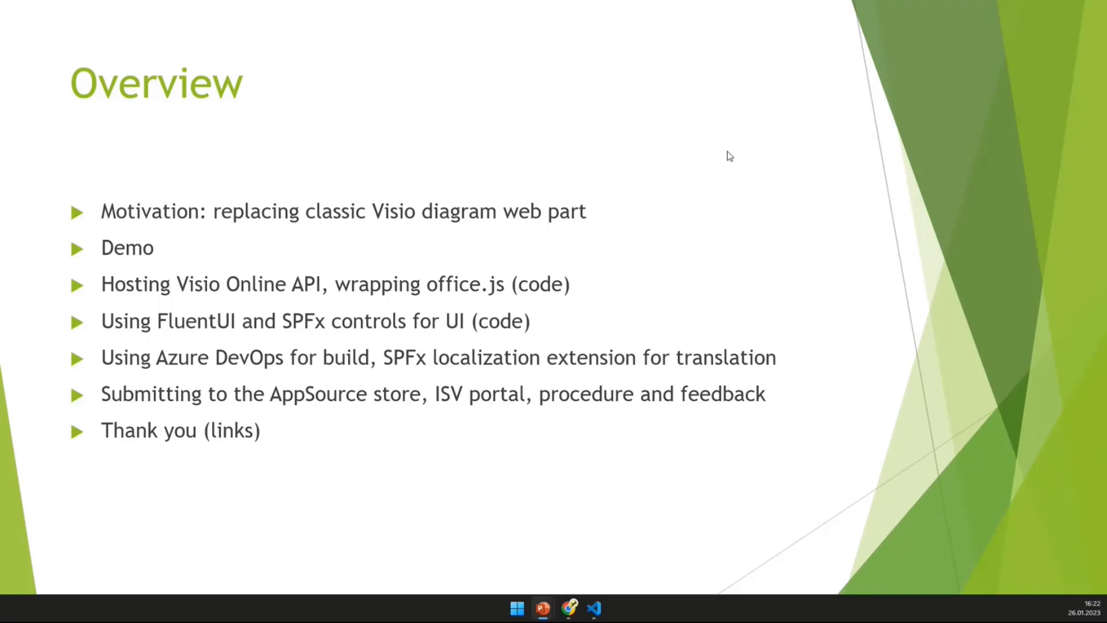
pyautogui.press('Escape')
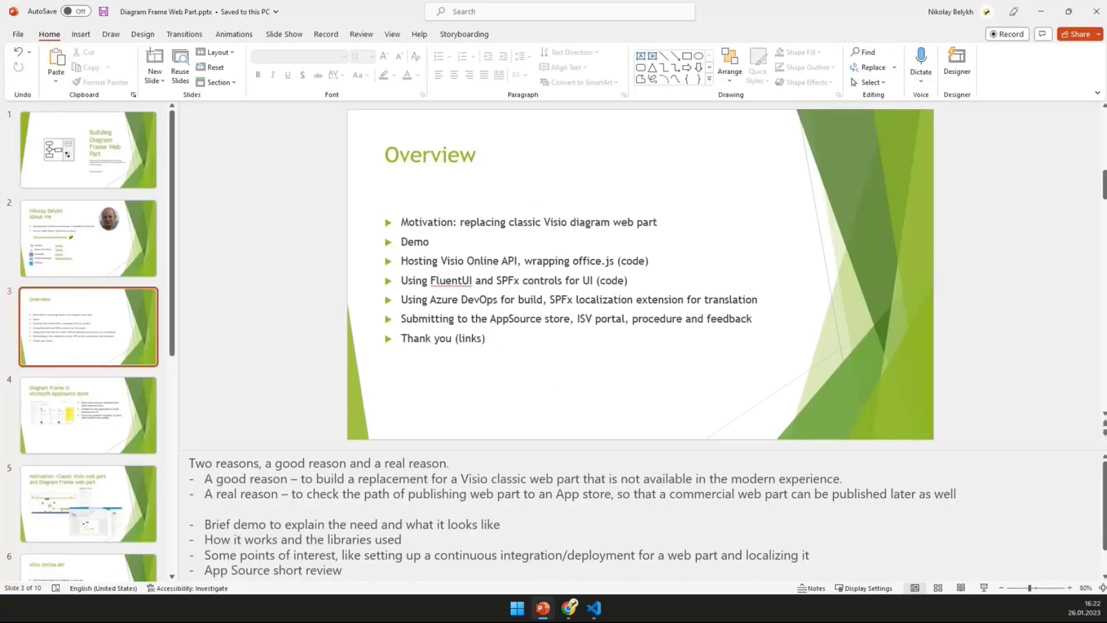
pyautogui.click(569, 608)
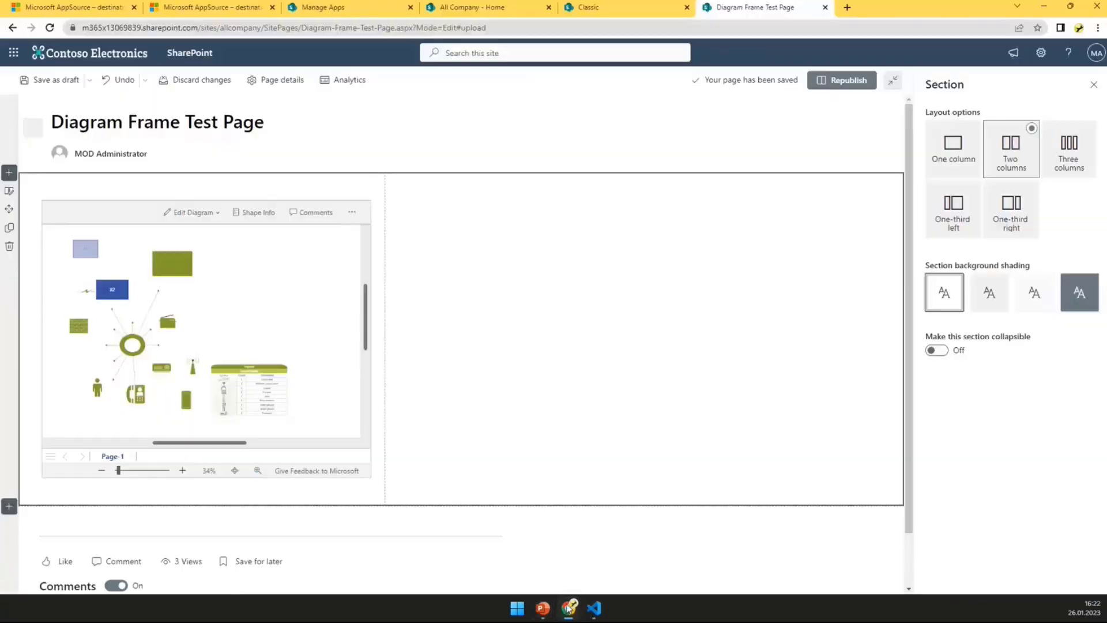
# Search Microsoft AppSource for 'diagram frame'.
pyautogui.click(80, 10)
pyautogui.click(705, 56)
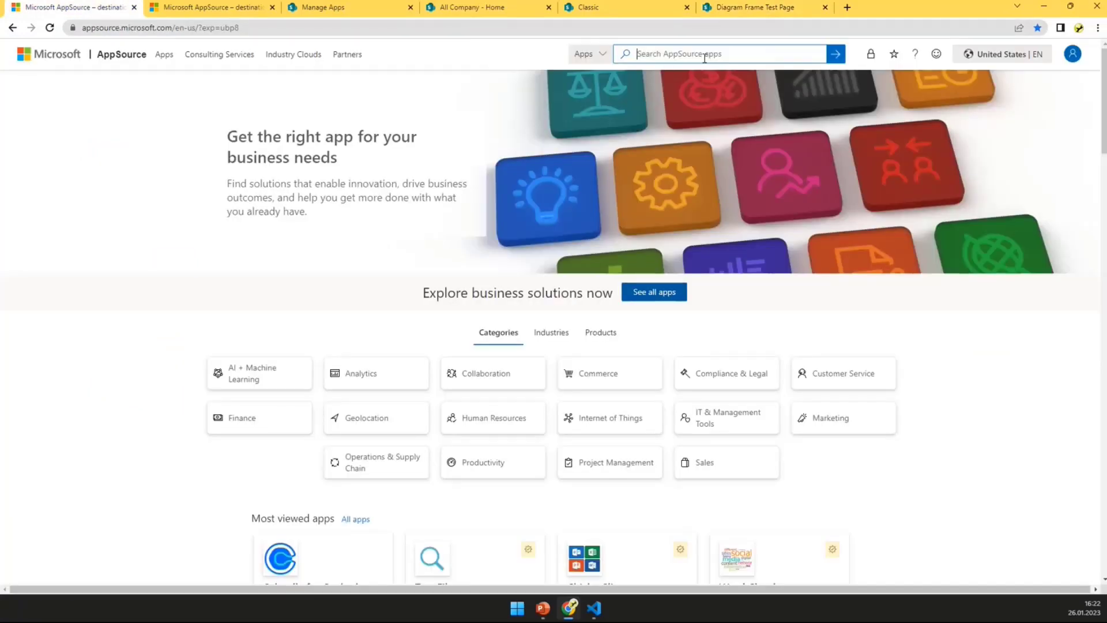
pyautogui.write('diagram frame')
pyautogui.press('Return')
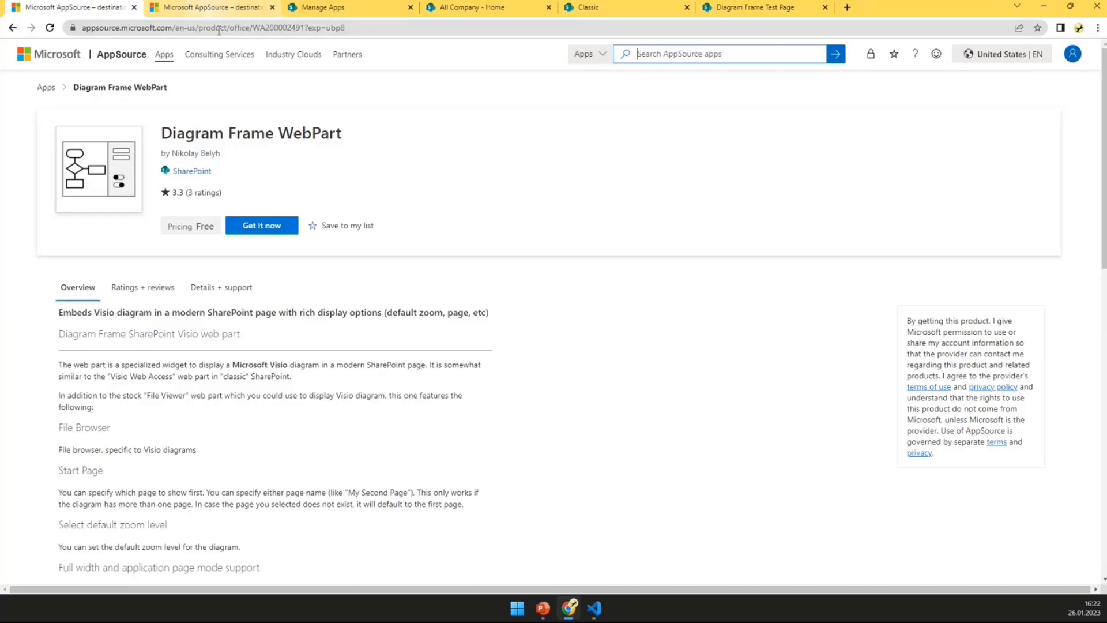
# Start getting the Diagram Frame WebPart, then show it enabled on the Manage apps page.
pyautogui.click(273, 226)
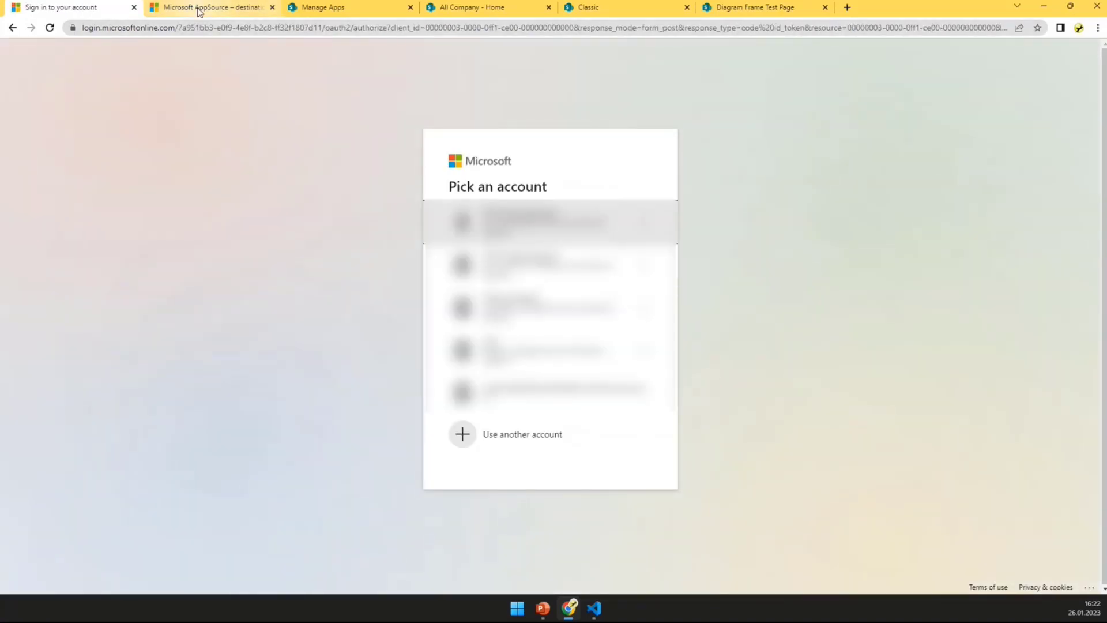
pyautogui.click(199, 8)
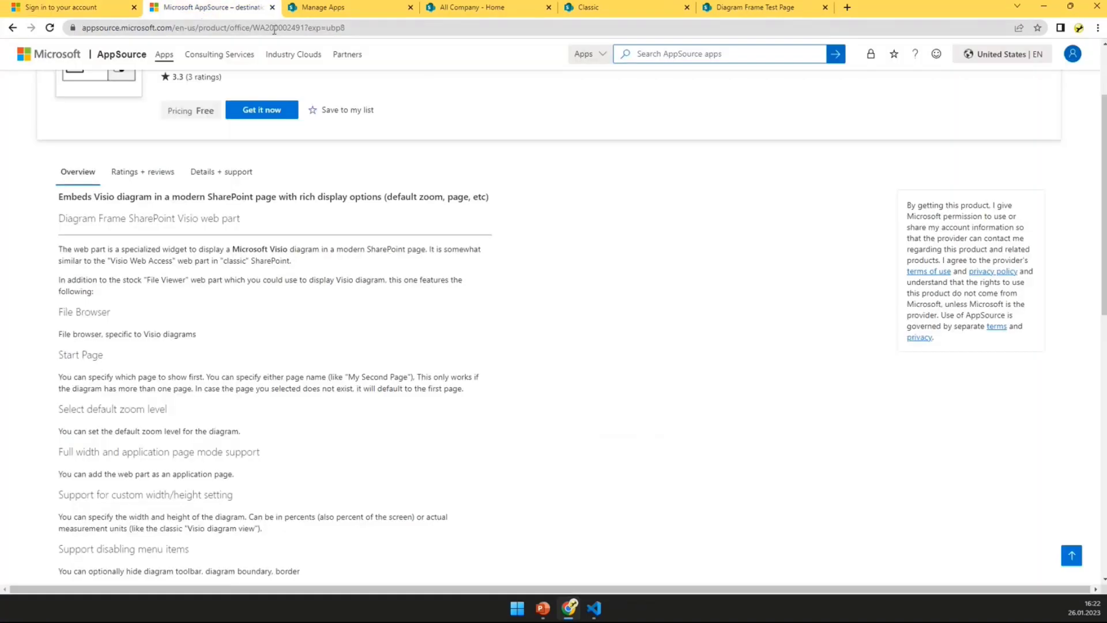
pyautogui.click(344, 9)
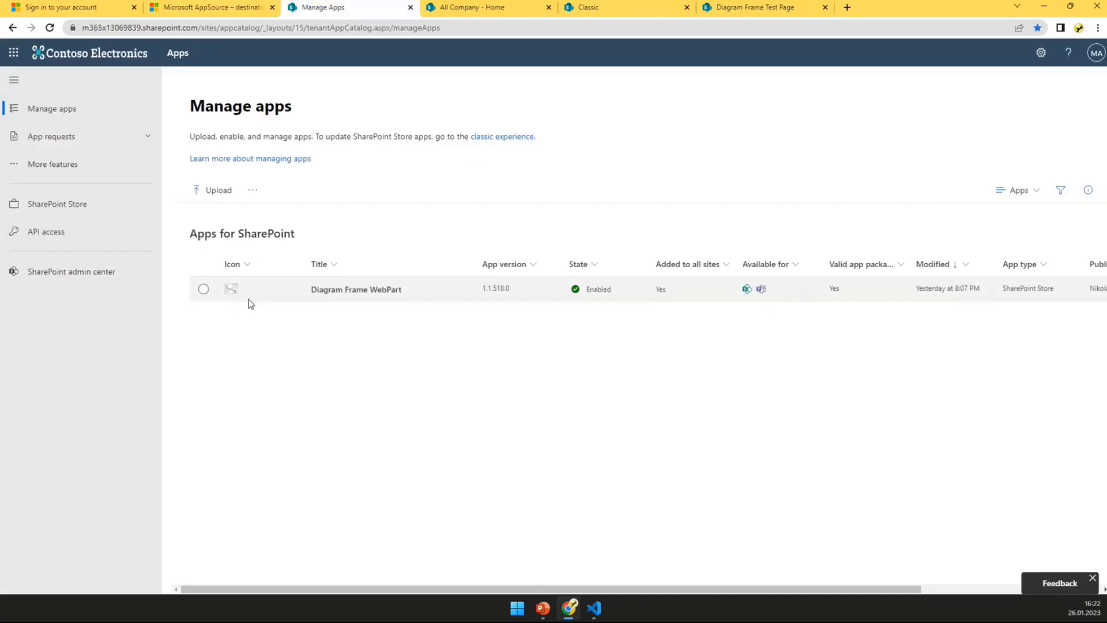
# Open the All Company site home page showing chart.vsdx, Random.vsdx and stuhlek-2022.vsdx.
pyautogui.click(491, 12)
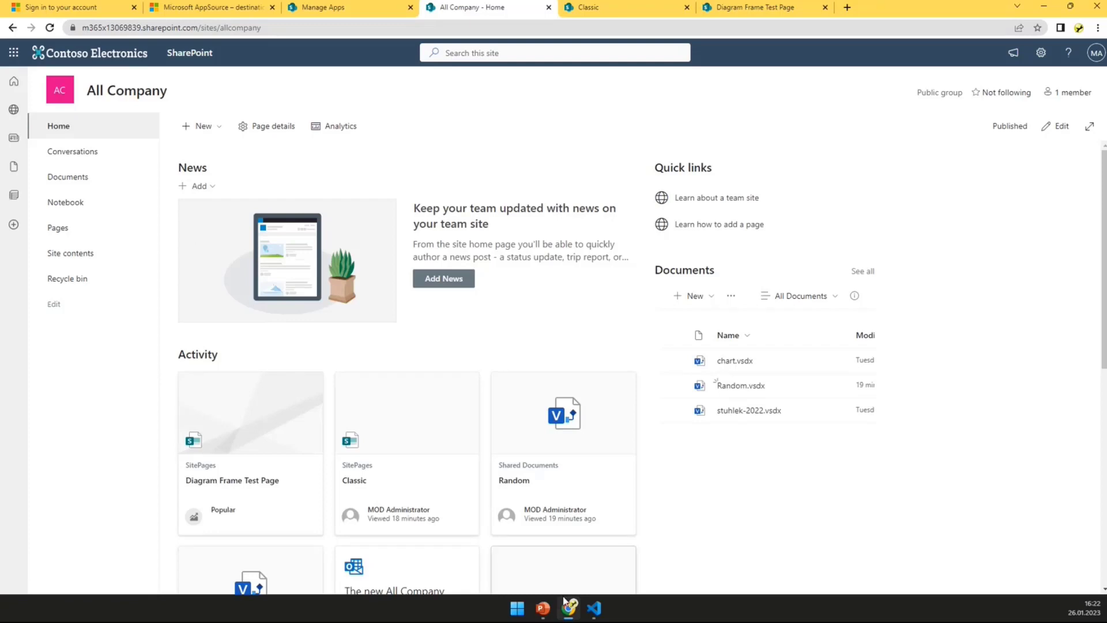
pyautogui.moveTo(567, 613)
pyautogui.scroll(-1, 494, 272)
pyautogui.scroll(1, 519, 261)
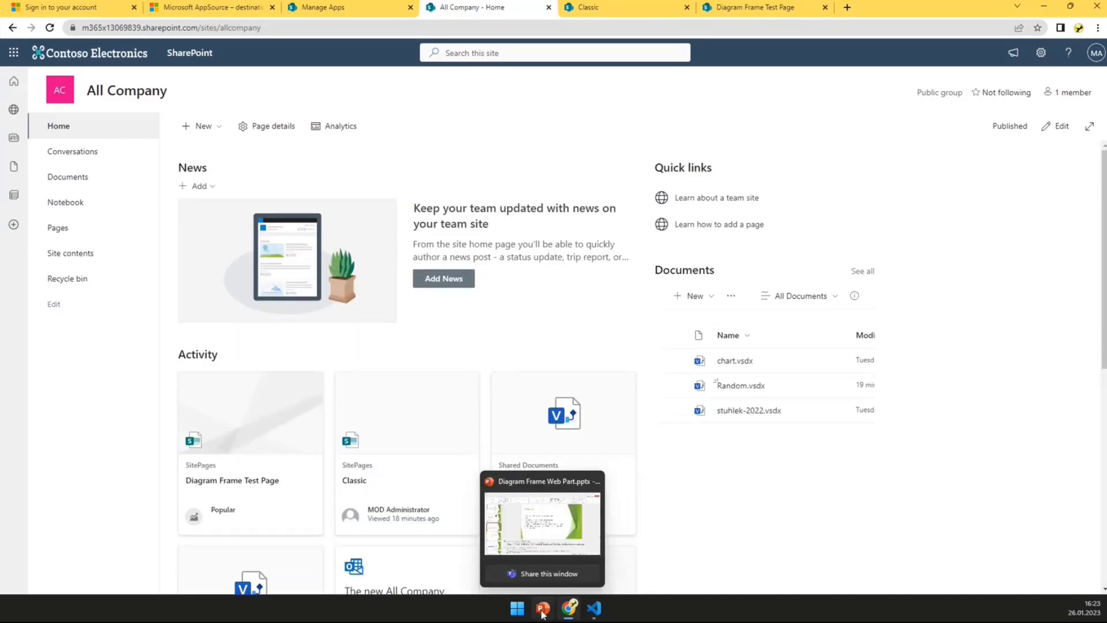
# Start the slide show from the Overview slide and advance to the AppSource store slide.
pyautogui.click(570, 610)
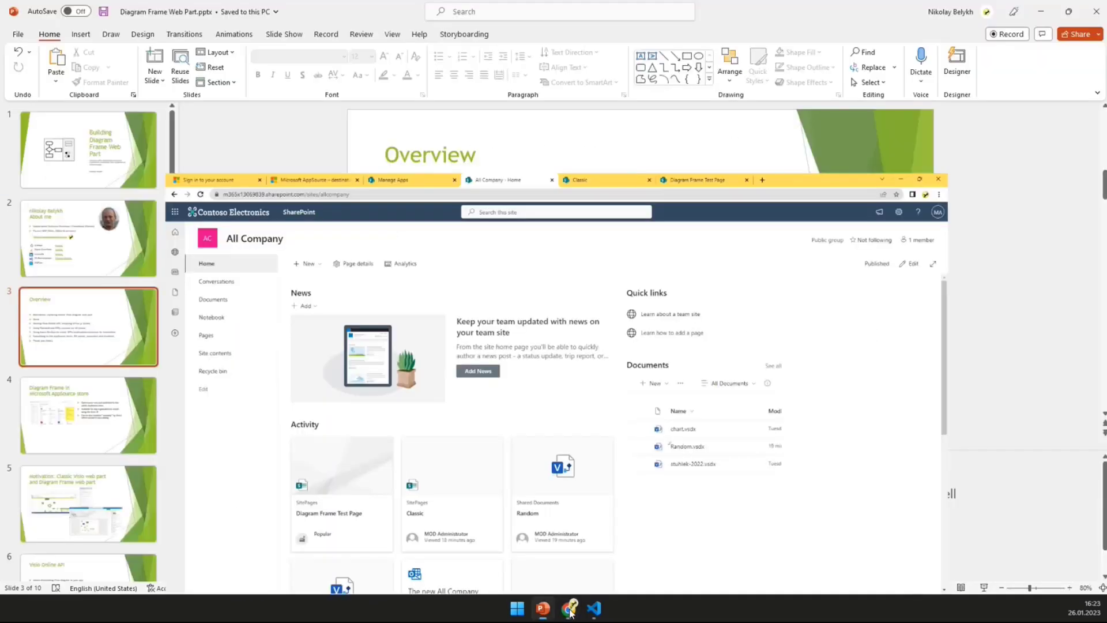
pyautogui.click(594, 609)
pyautogui.click(570, 609)
pyautogui.click(543, 610)
pyautogui.hotkey('shift', 'F5')
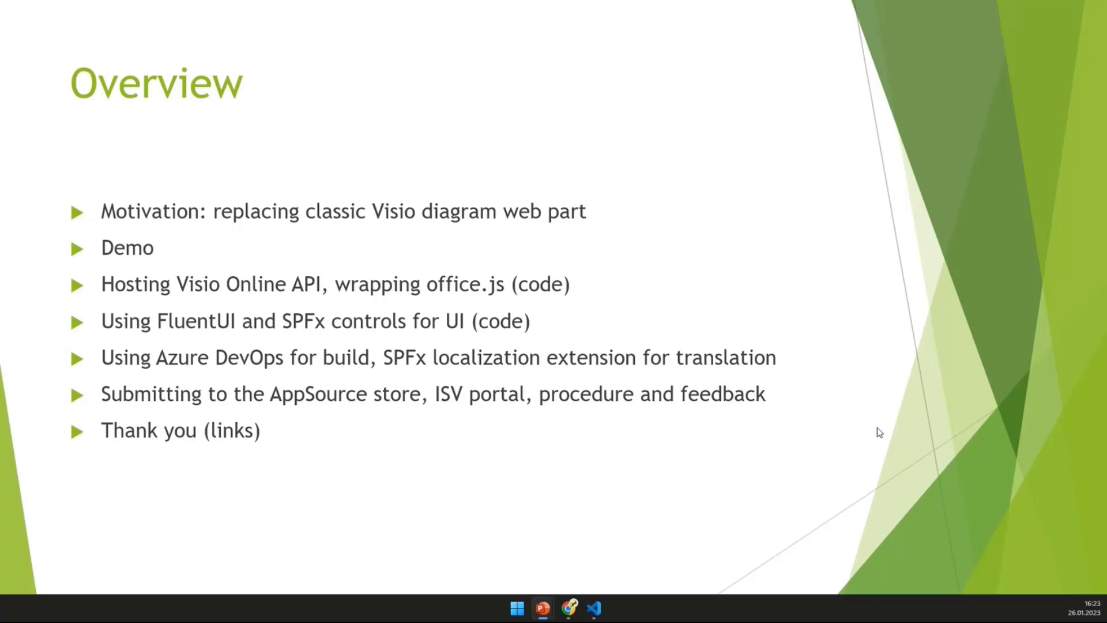
pyautogui.press('Right')
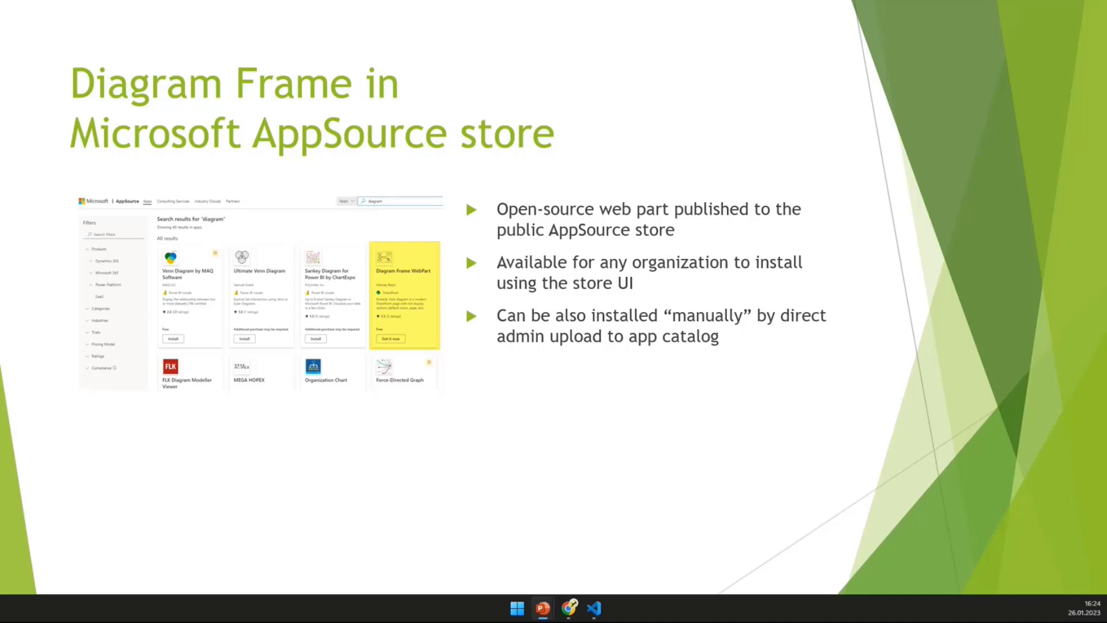
# Advance past the Motivation slide to the Visio Online API slide.
pyautogui.press('Right')
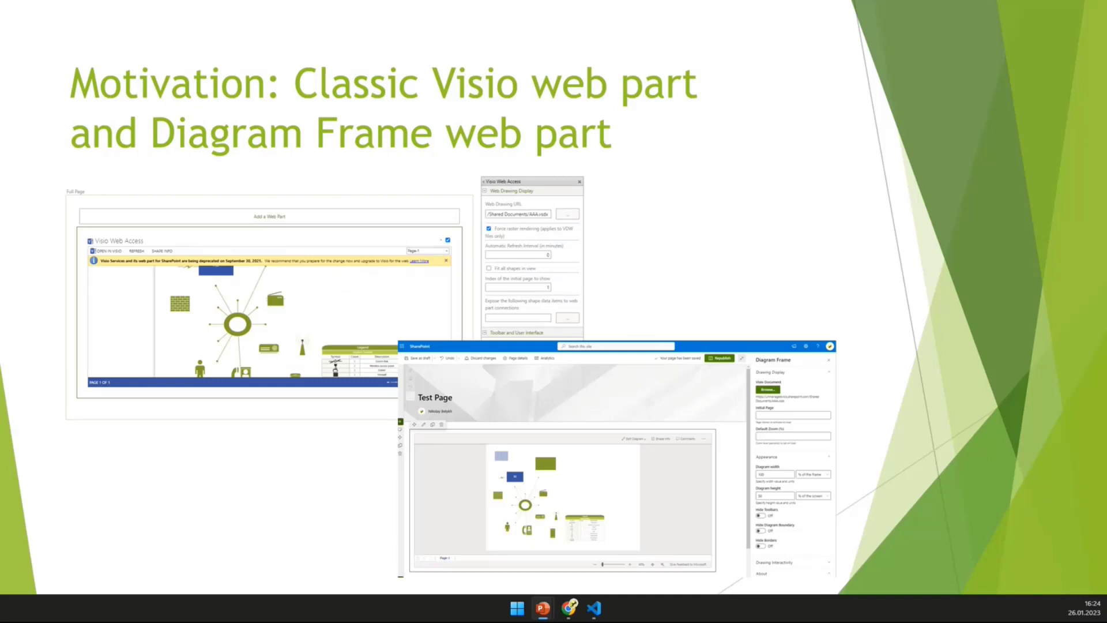
pyautogui.press('Right')
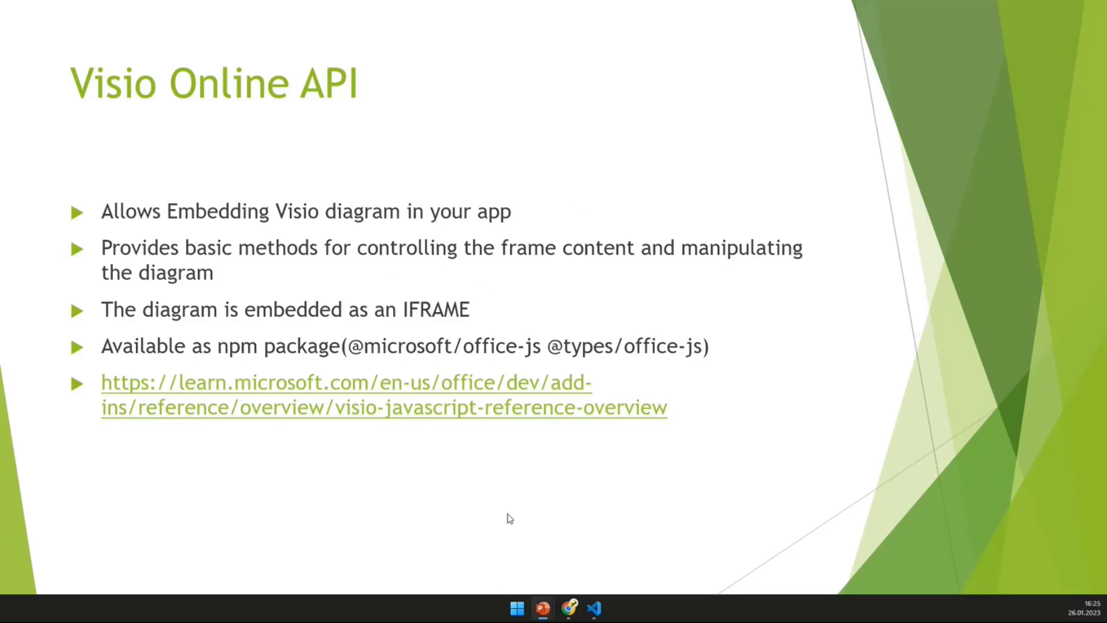
# Show TopFrame element creation in WebPart.ts render() at line 80, then return to TopFrame.tsx.
pyautogui.click(595, 608)
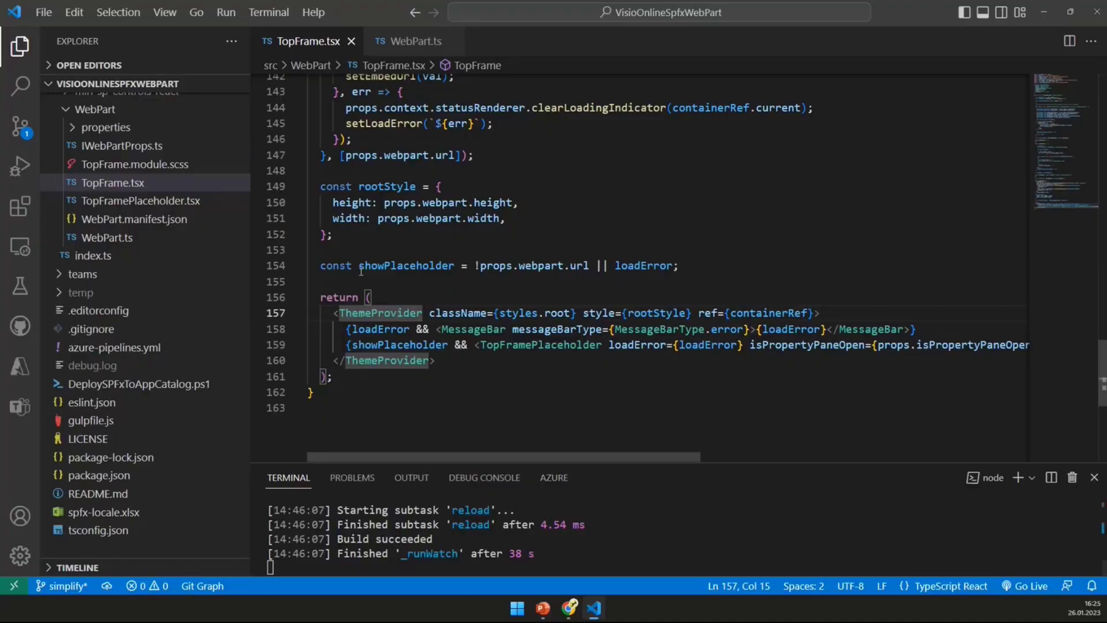
pyautogui.click(151, 237)
pyautogui.scroll(-1, 430, 227)
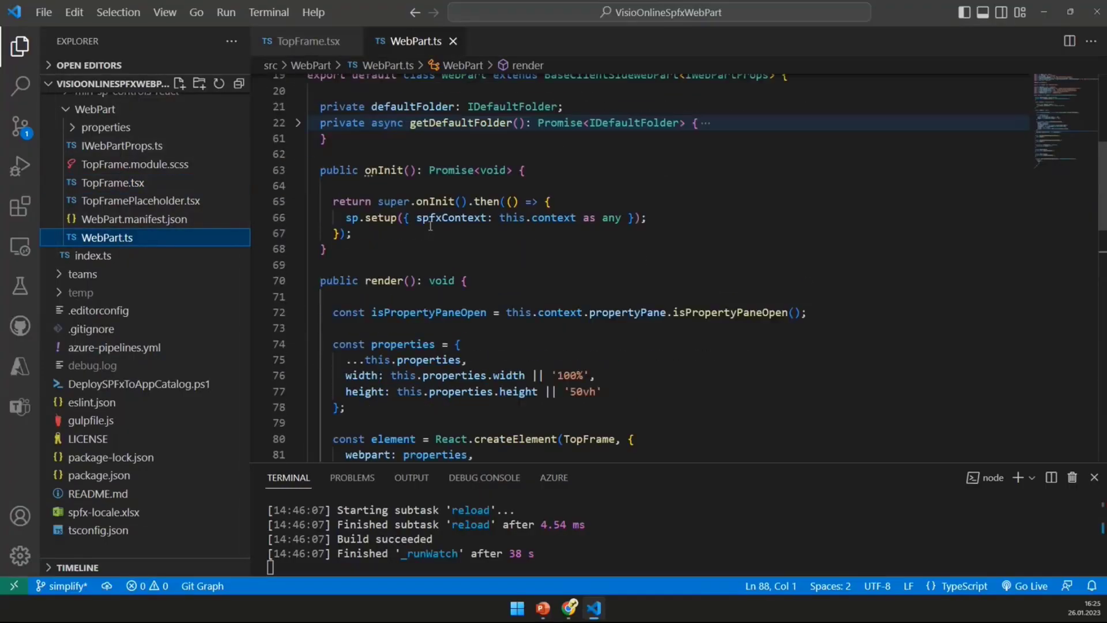
pyautogui.scroll(6, 430, 225)
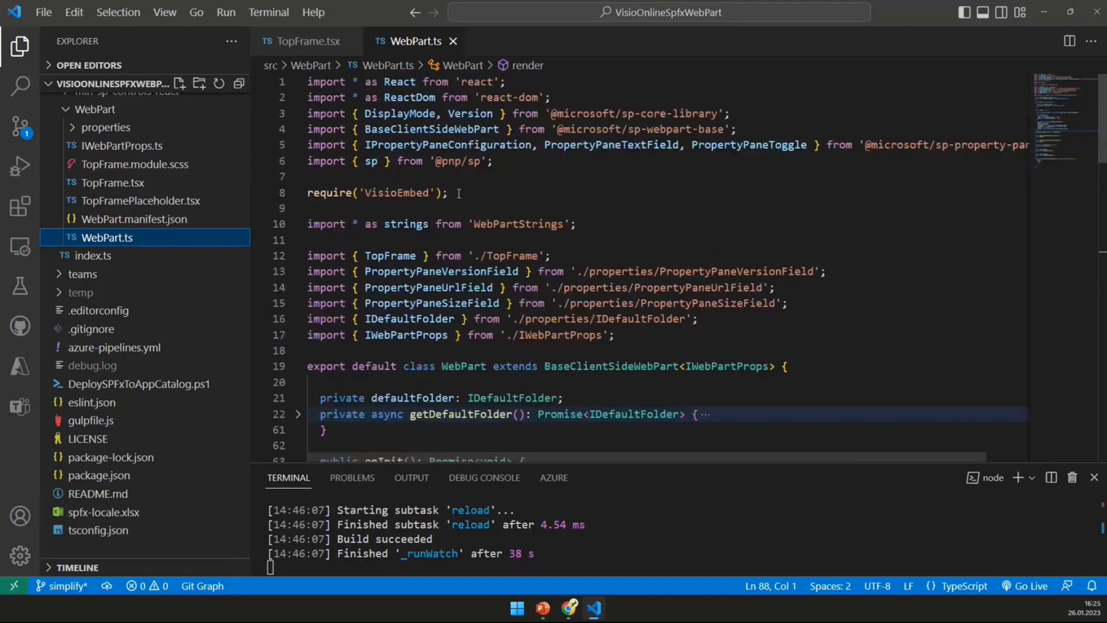
pyautogui.scroll(4, 173, 213)
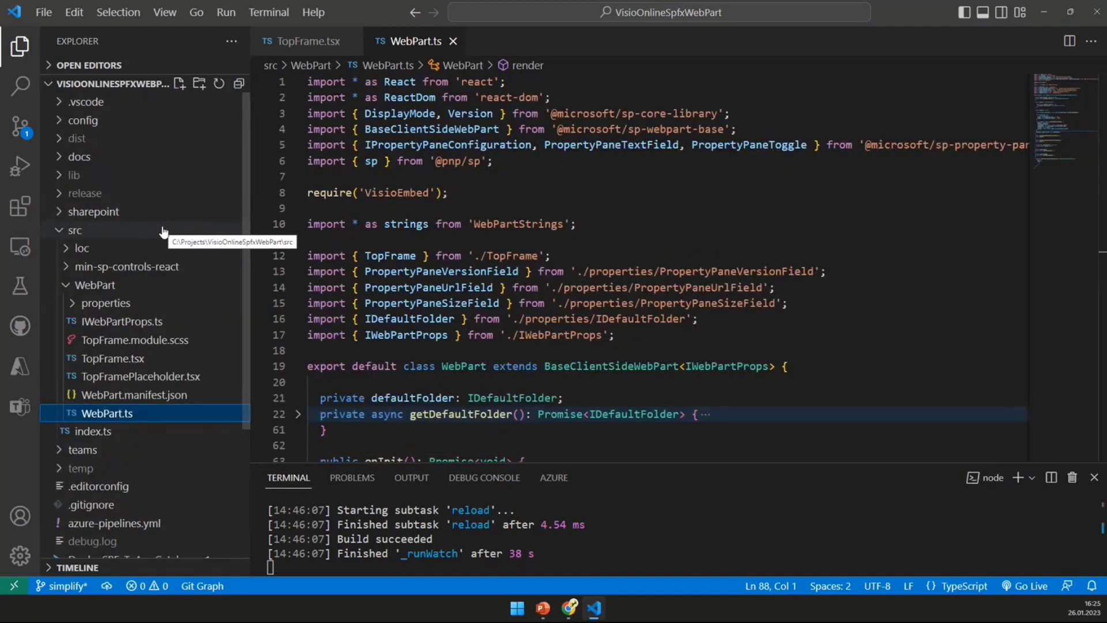
pyautogui.scroll(-3, 625, 257)
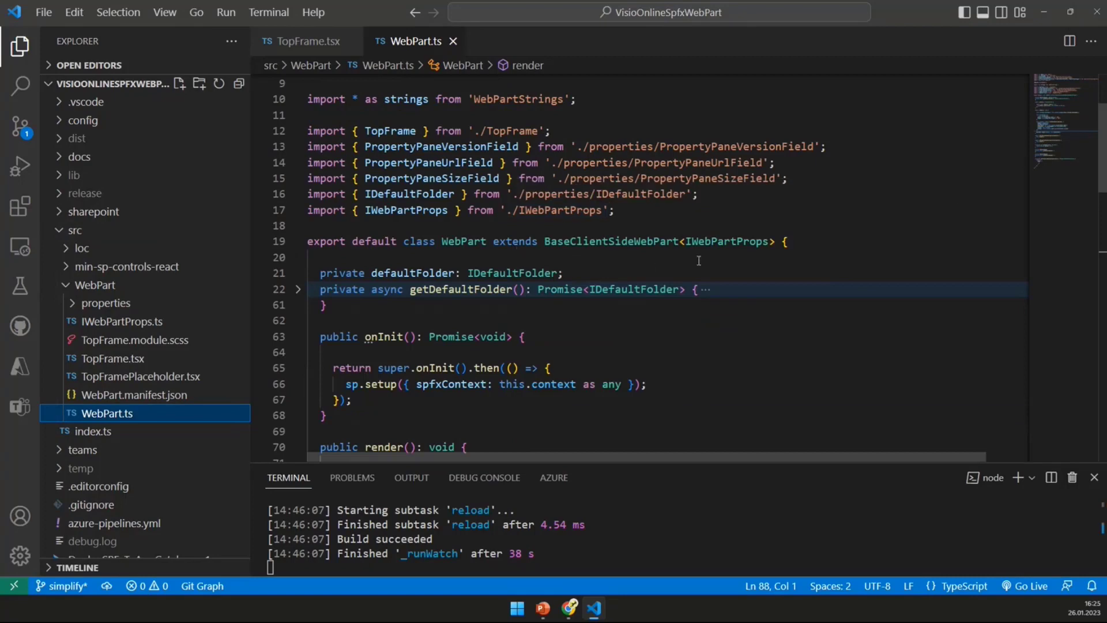
pyautogui.scroll(-4, 1100, 194)
pyautogui.moveTo(1100, 194); pyautogui.dragTo(1084, 241)
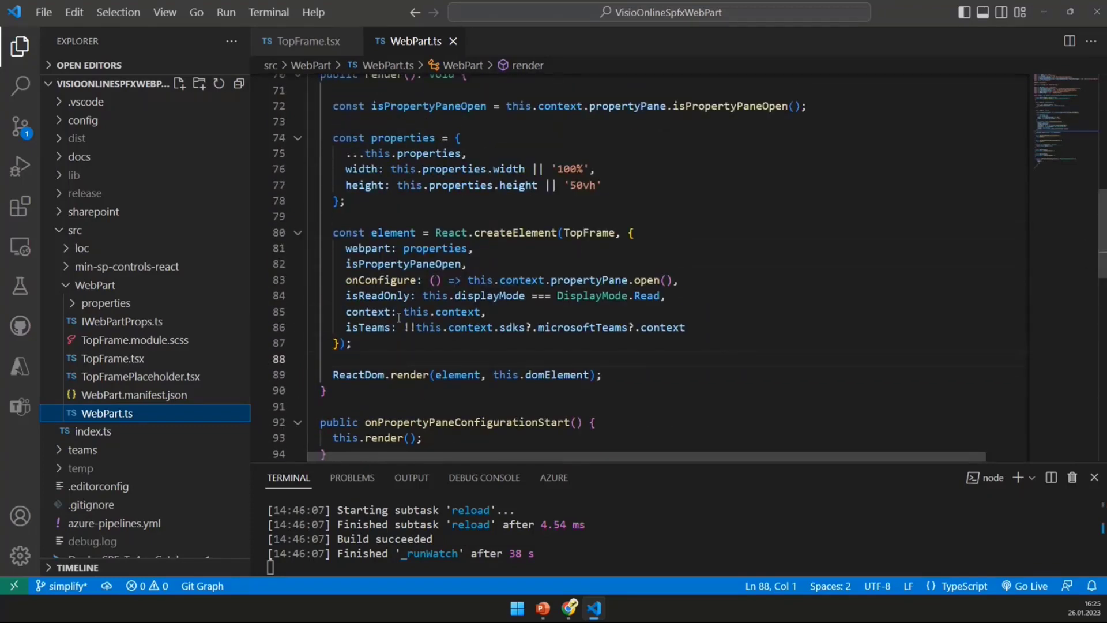
pyautogui.click(583, 233)
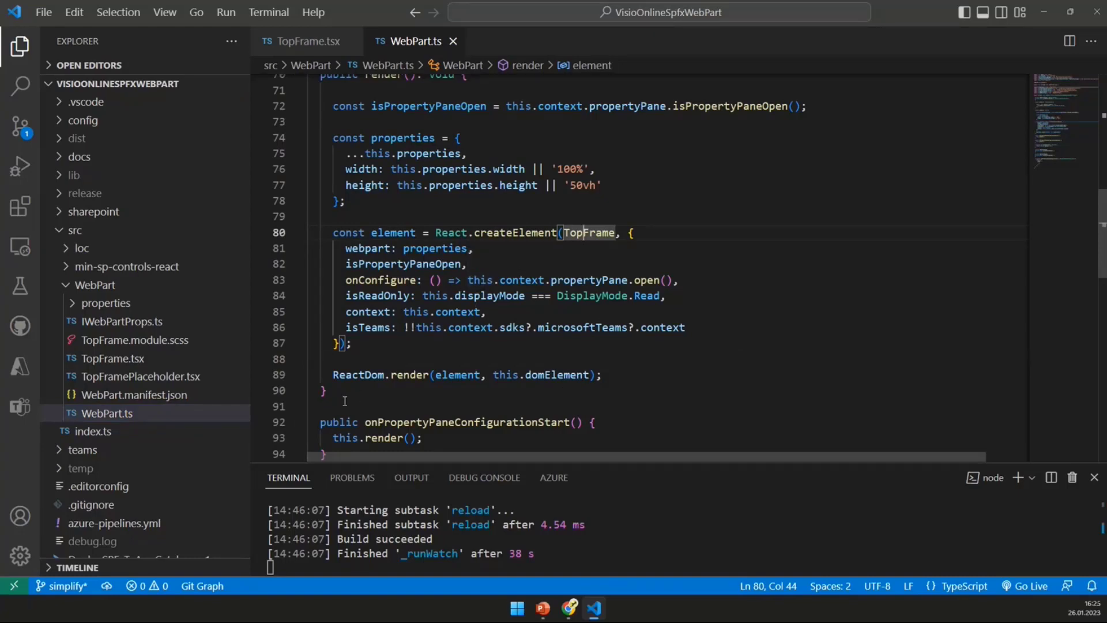
pyautogui.click(171, 368)
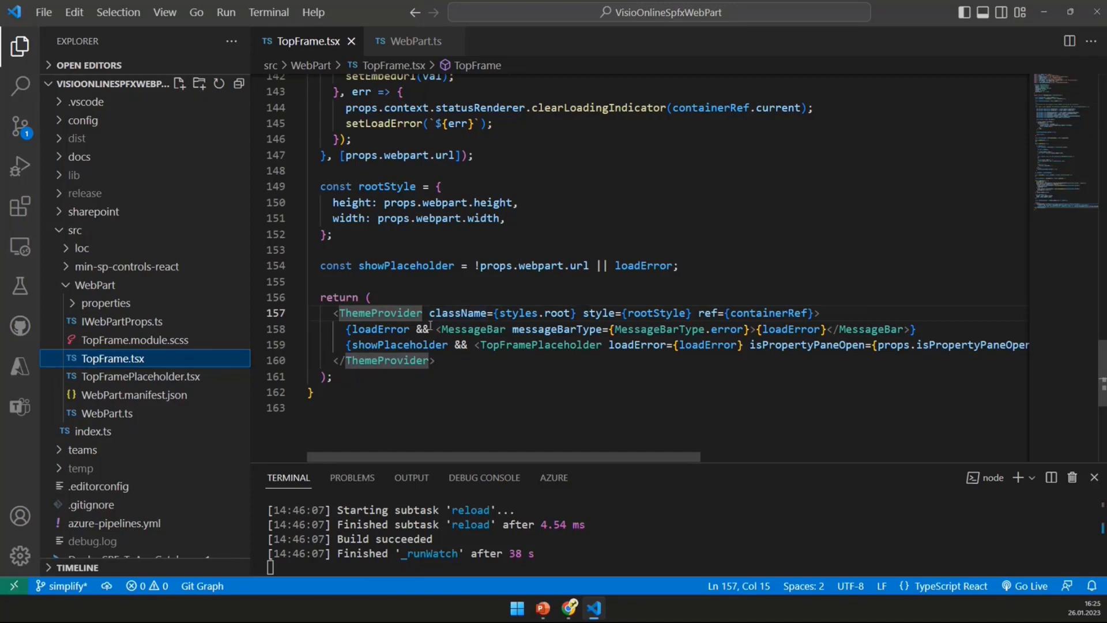
# Highlight every containerRef use and select OfficeExtension.EmbeddedSession on line 81 of TopFrame.tsx.
pyautogui.click(767, 312)
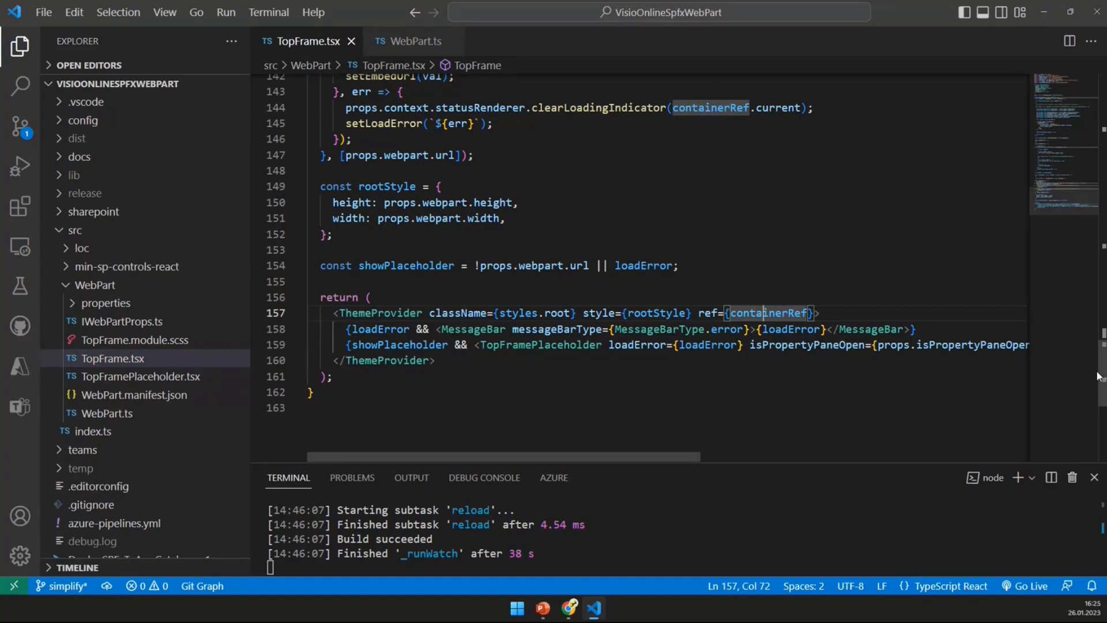
pyautogui.moveTo(1103, 379); pyautogui.dragTo(1103, 272)
pyautogui.doubleClick(553, 294)
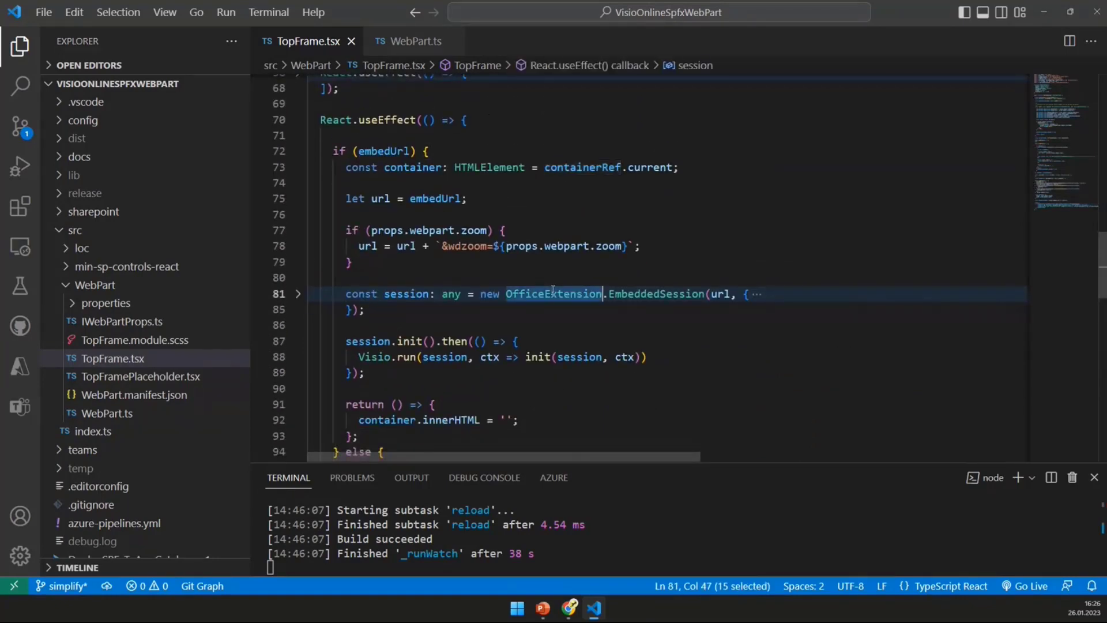
pyautogui.keyDown('shift'); pyautogui.click(703, 293); pyautogui.keyUp('shift')
pyautogui.click(476, 310)
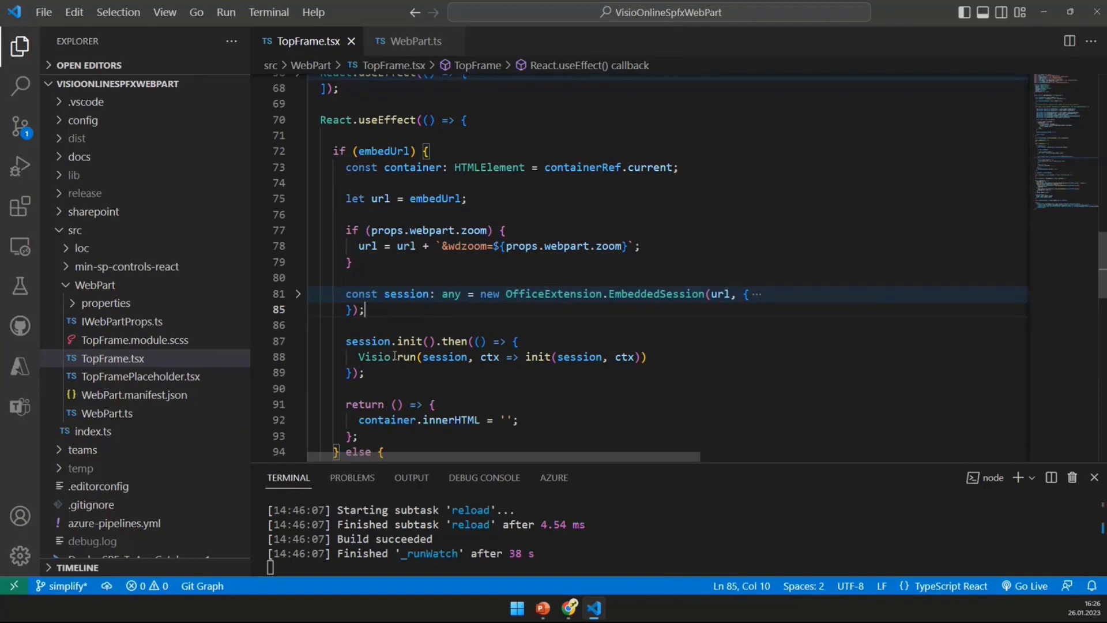
# Select the Visio.run call on line 88 and highlight every use of session.
pyautogui.moveTo(380, 357); pyautogui.dragTo(622, 357)
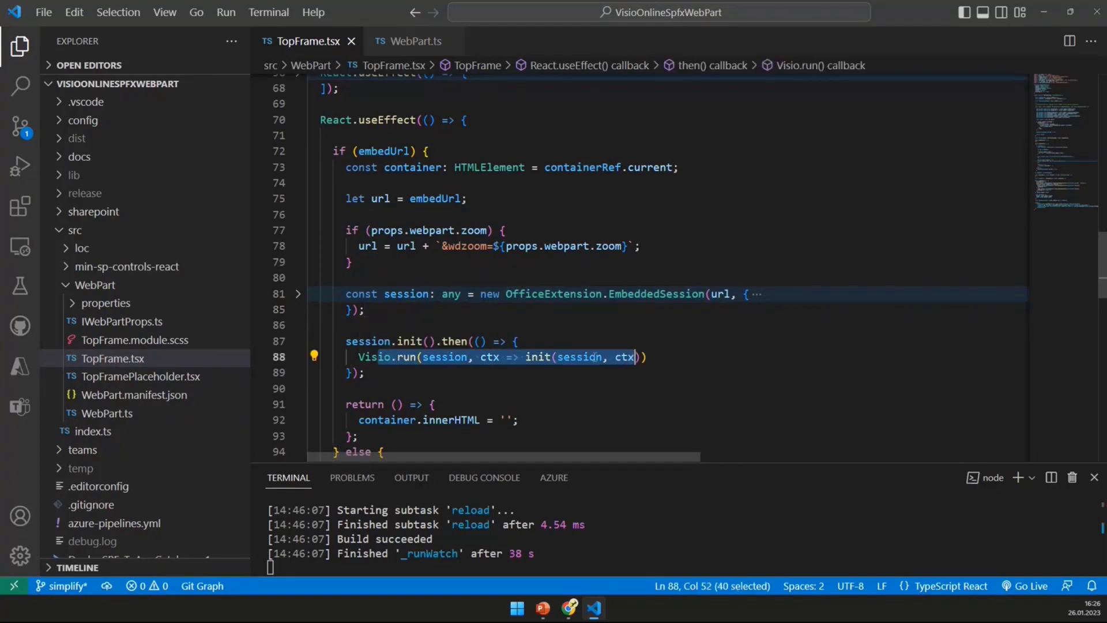
pyautogui.click(571, 357)
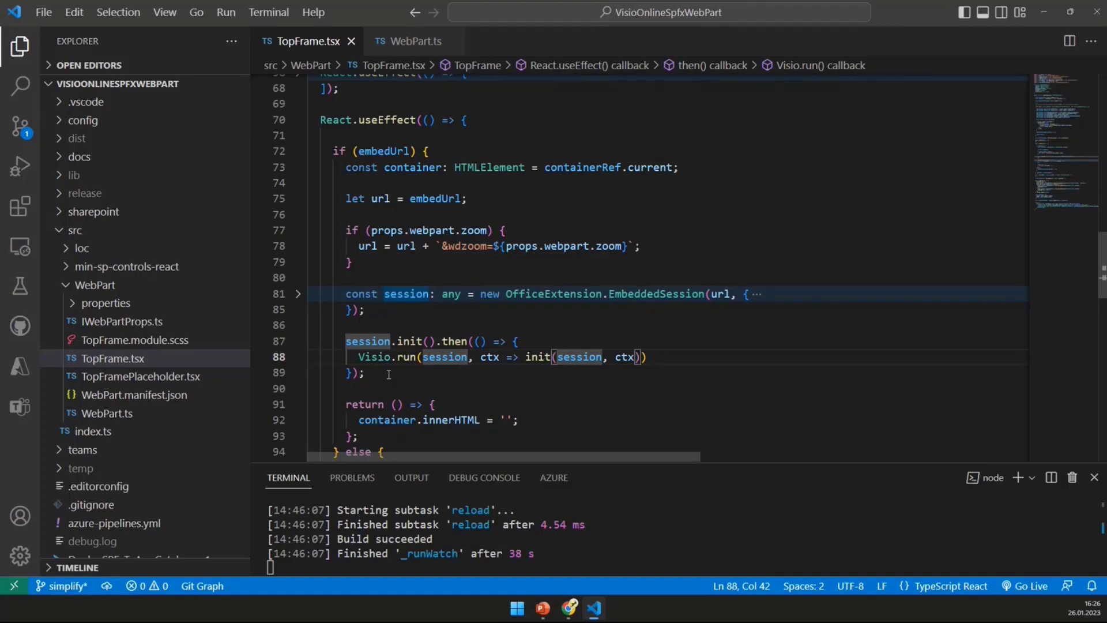
pyautogui.scroll(-1, 425, 344)
pyautogui.click(415, 334)
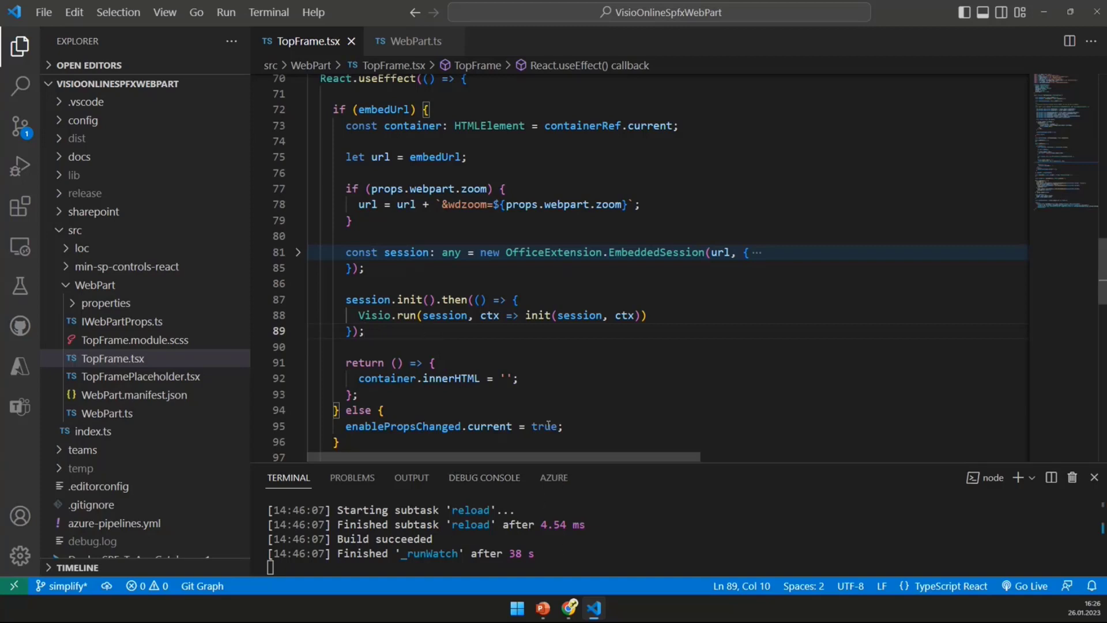
# Resume the running slide show and advance to the 'Code overview, libraries used' slide.
pyautogui.click(542, 571)
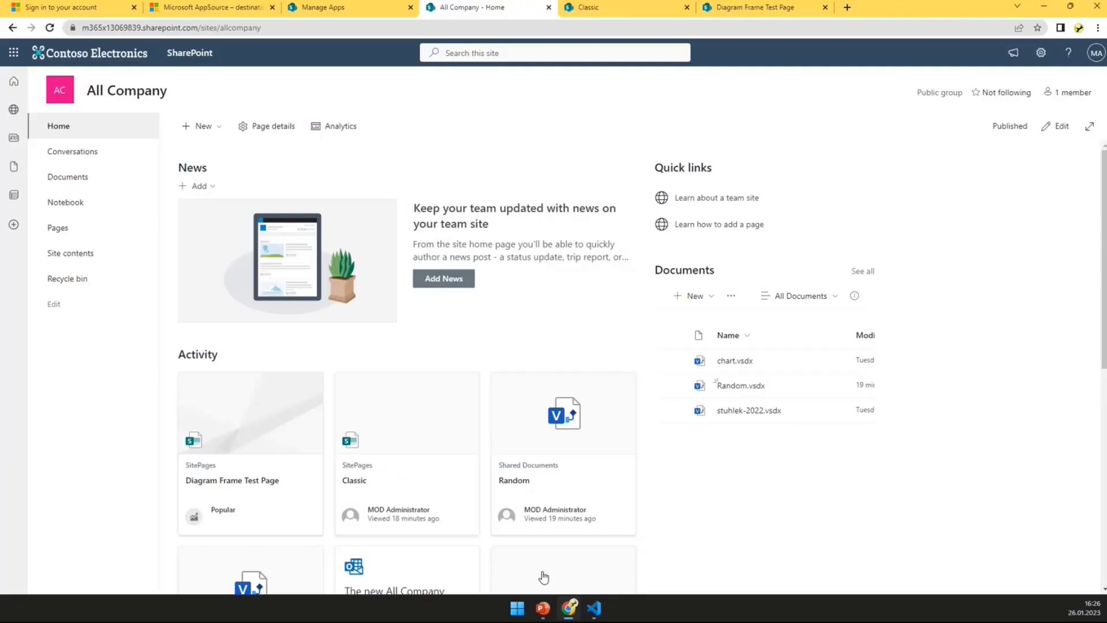
pyautogui.moveTo(545, 616)
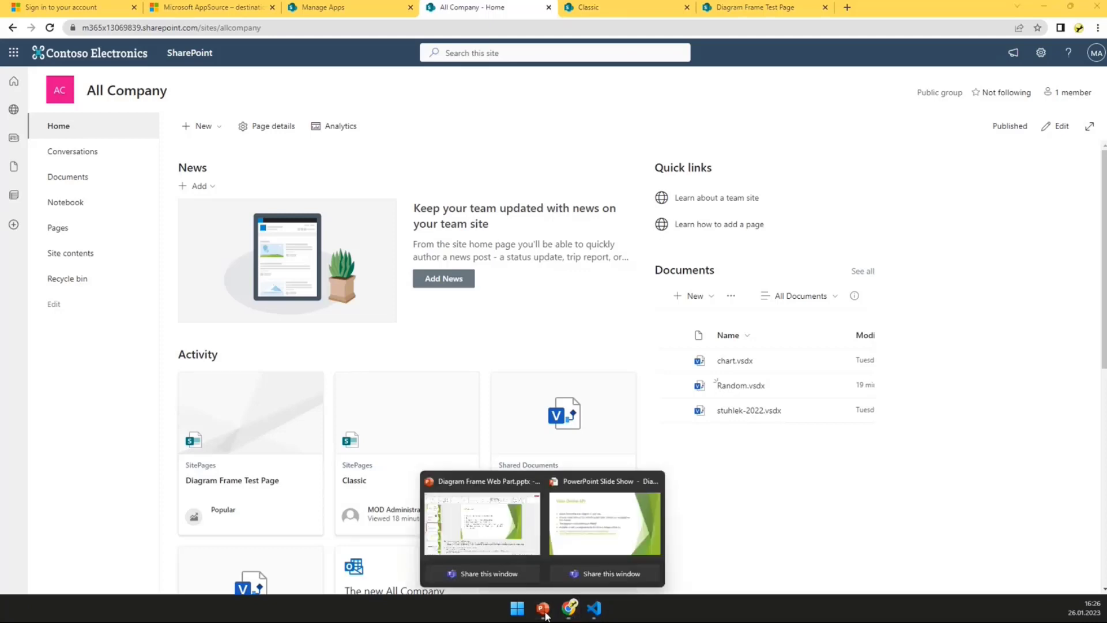
pyautogui.click(599, 525)
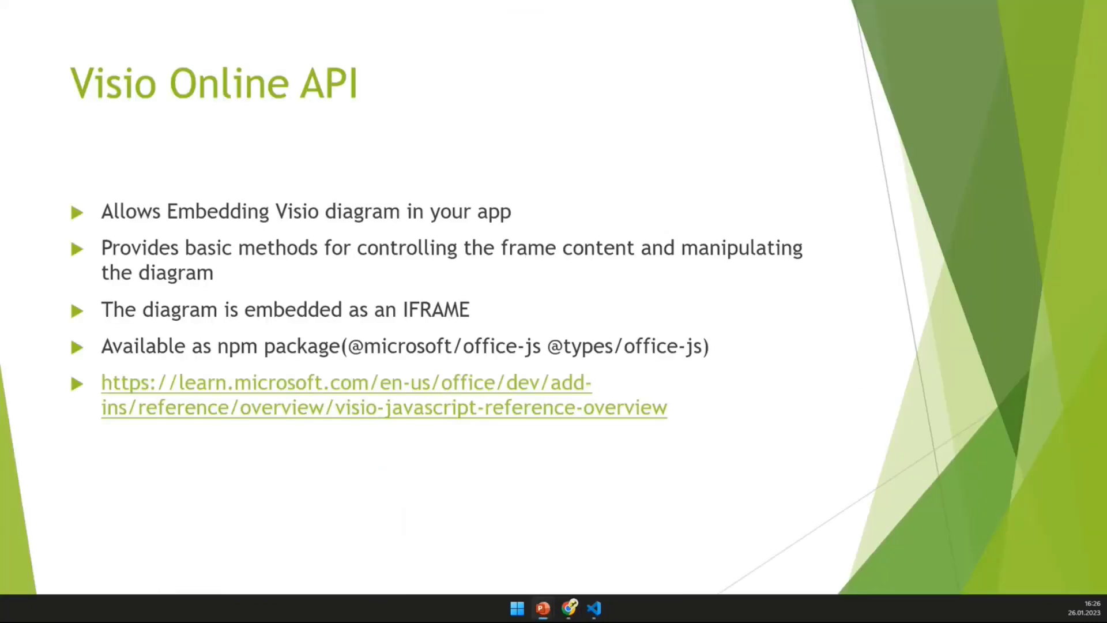
pyautogui.press('Right')
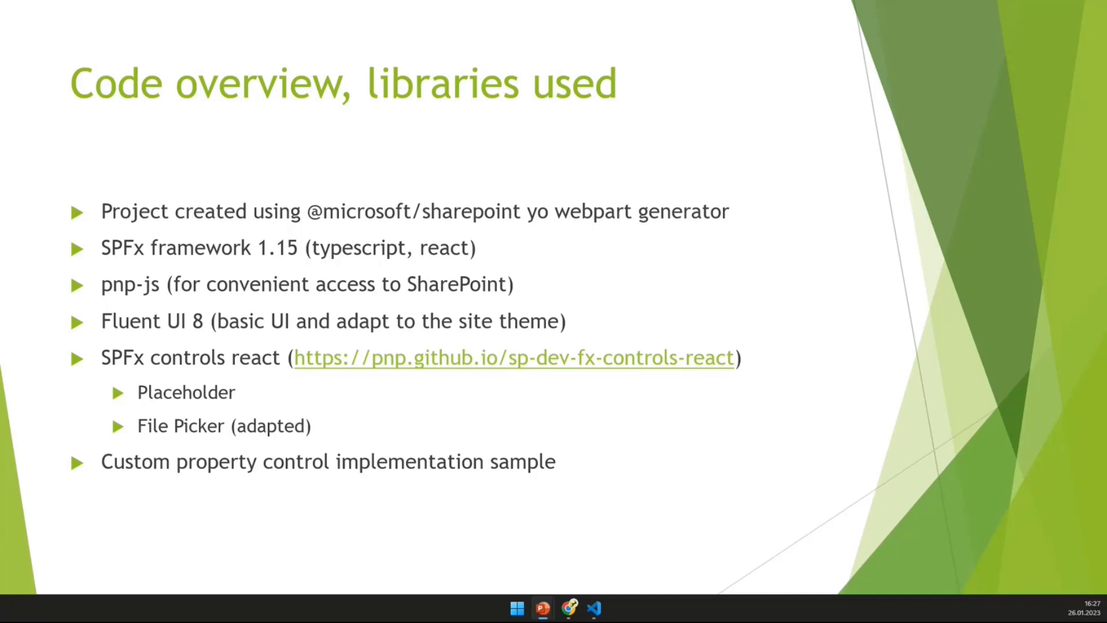
# Advance the slide show toward slide 9, 'Publishing to the AppSource'.
pyautogui.press('Right')
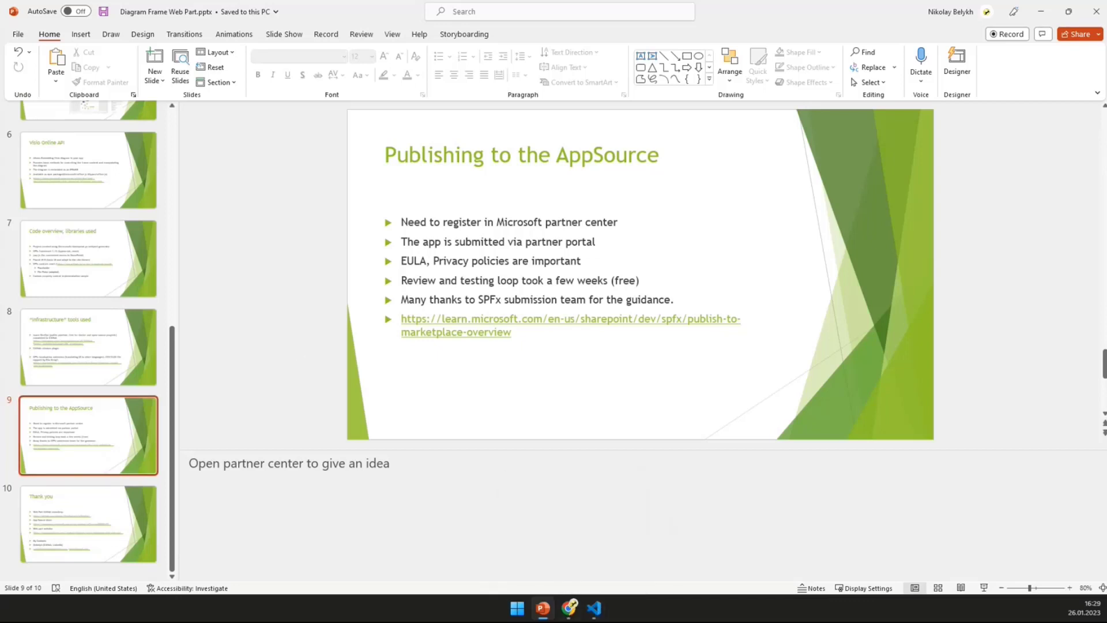
# Switch to the Partner Center browser window and maximize it to full screen.
pyautogui.hotkey('alt', 'Tab')
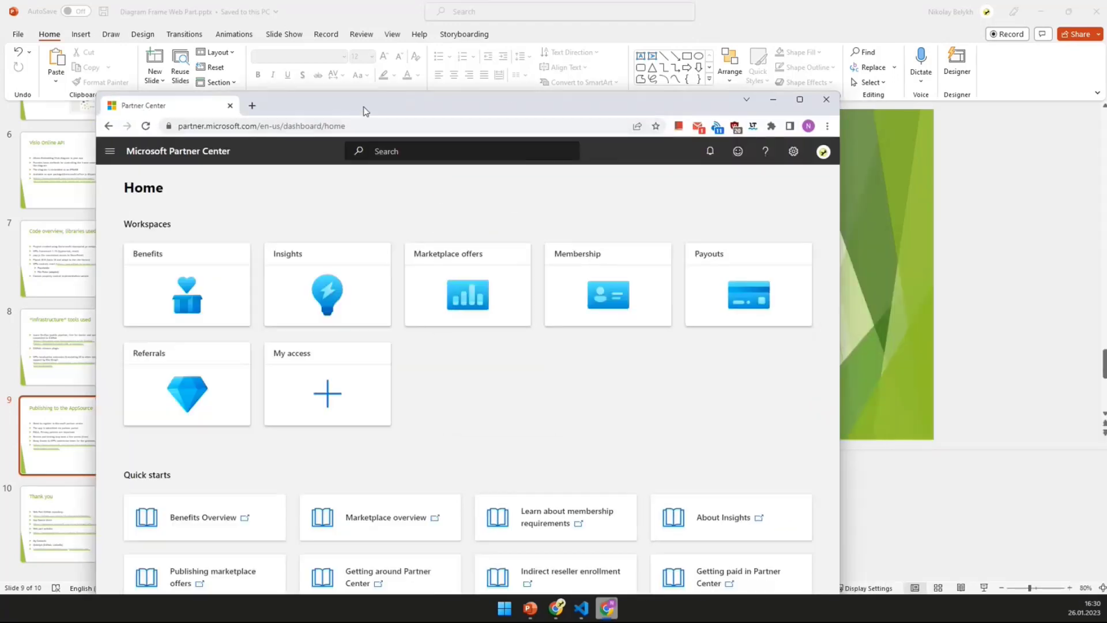
pyautogui.doubleClick(363, 109)
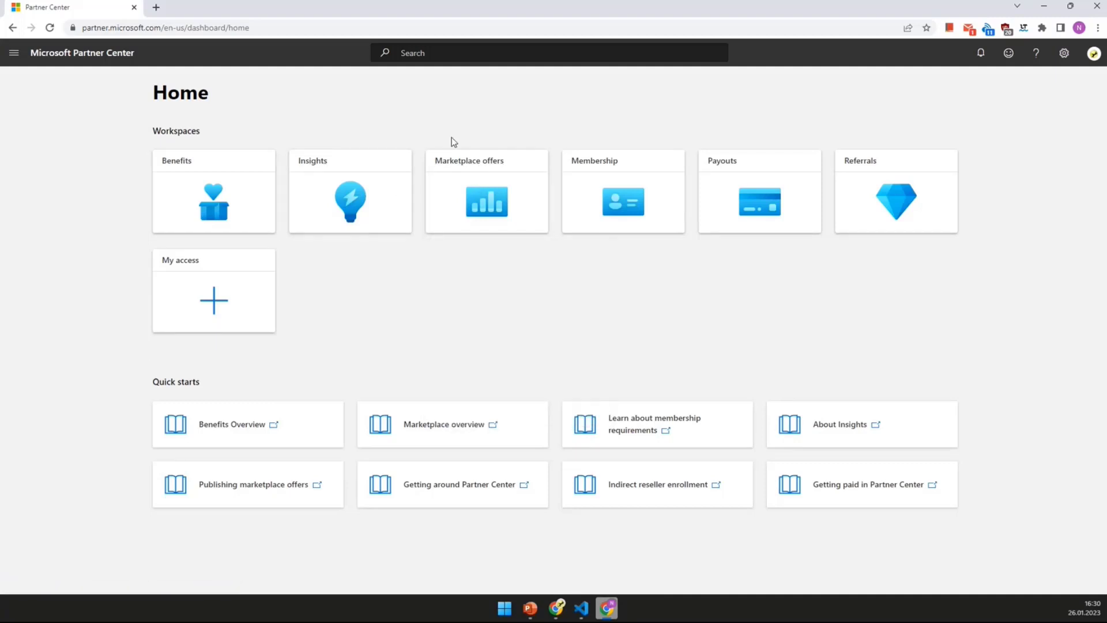
pyautogui.moveTo(430, 168)
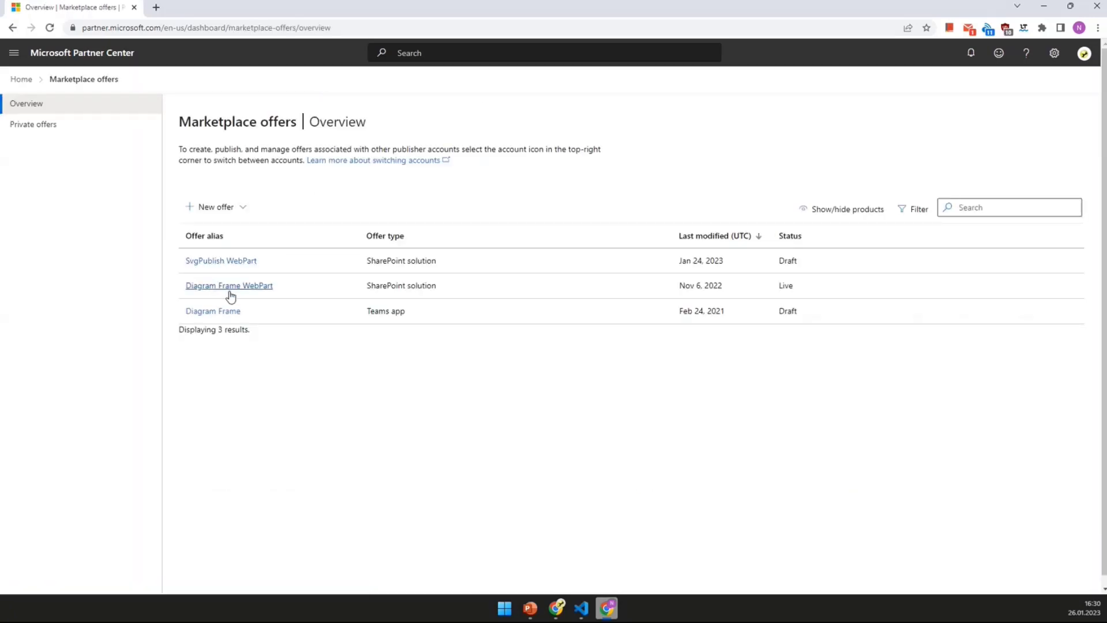
# Open the Diagram Frame WebPart offer, highlight its Product setup description, then return to the presentation.
pyautogui.click(224, 285)
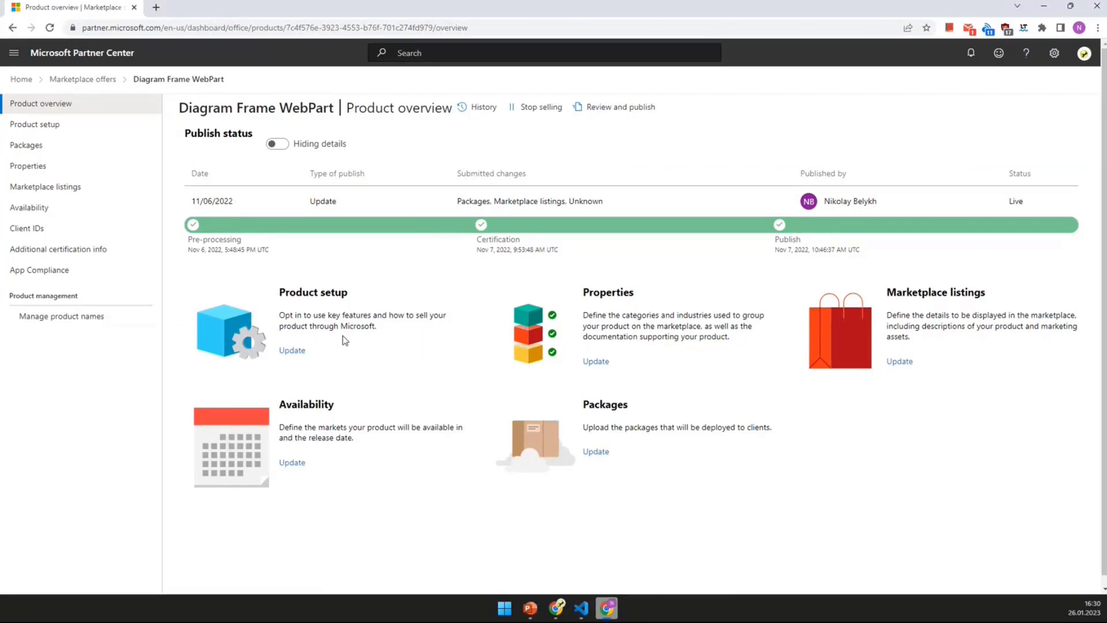
pyautogui.tripleClick(342, 335)
pyautogui.click(404, 367)
pyautogui.click(606, 607)
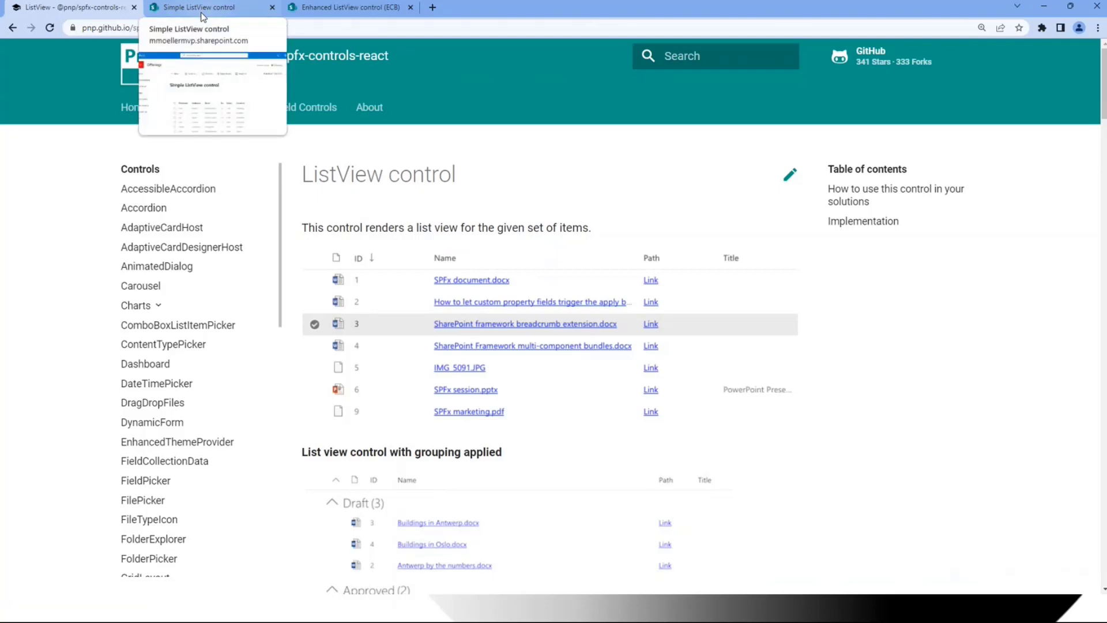
# Switch to the Simple ListView control page.
pyautogui.click(203, 12)
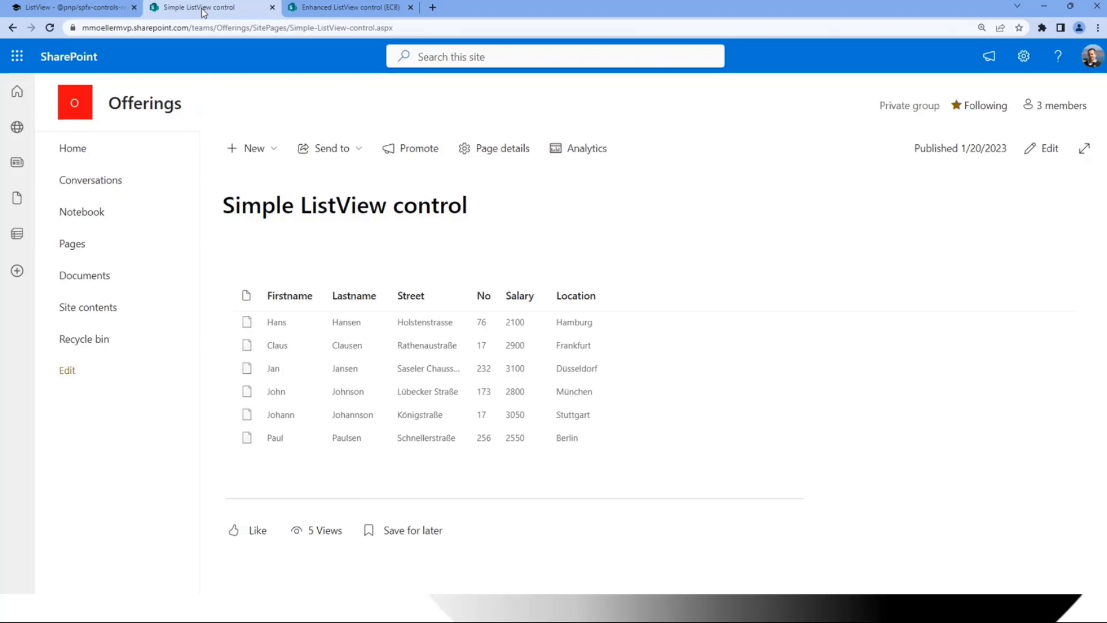
pyautogui.click(312, 5)
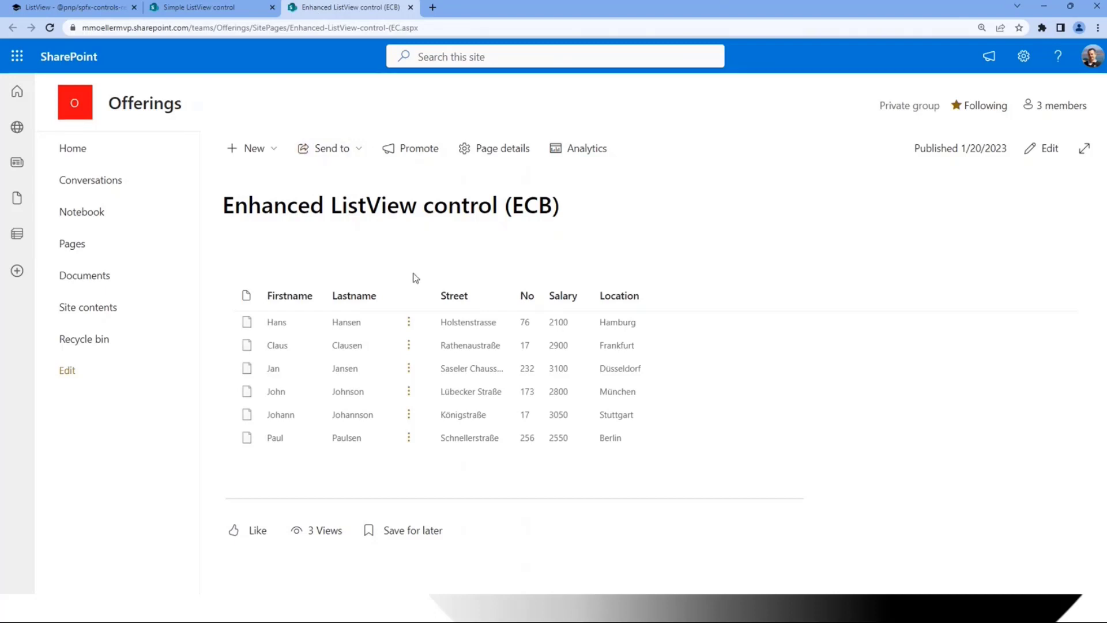
pyautogui.click(409, 324)
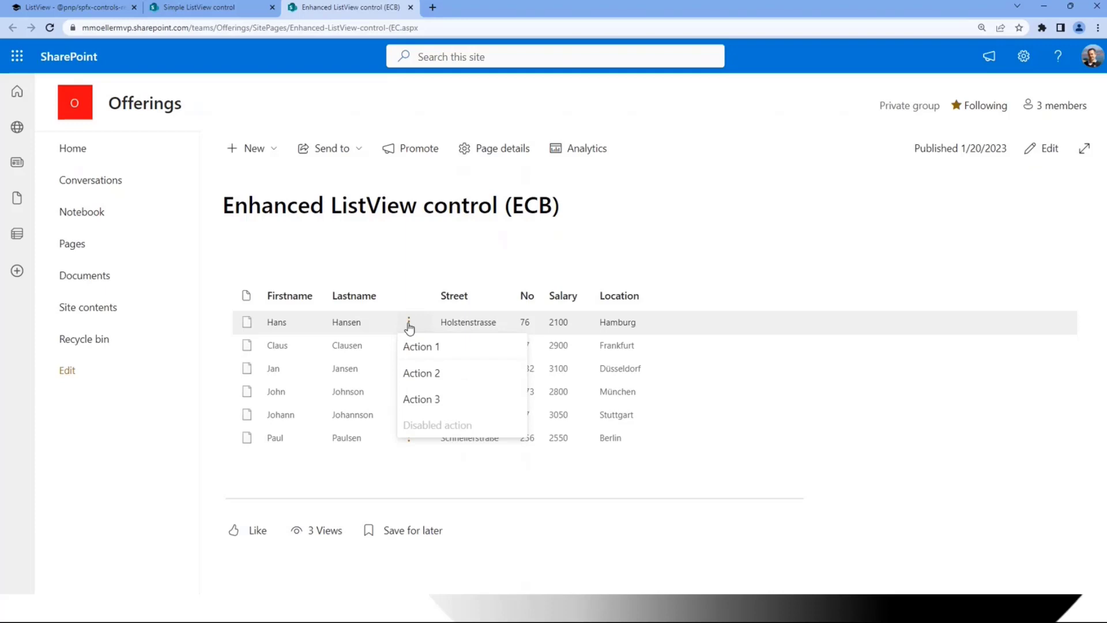
pyautogui.click(420, 354)
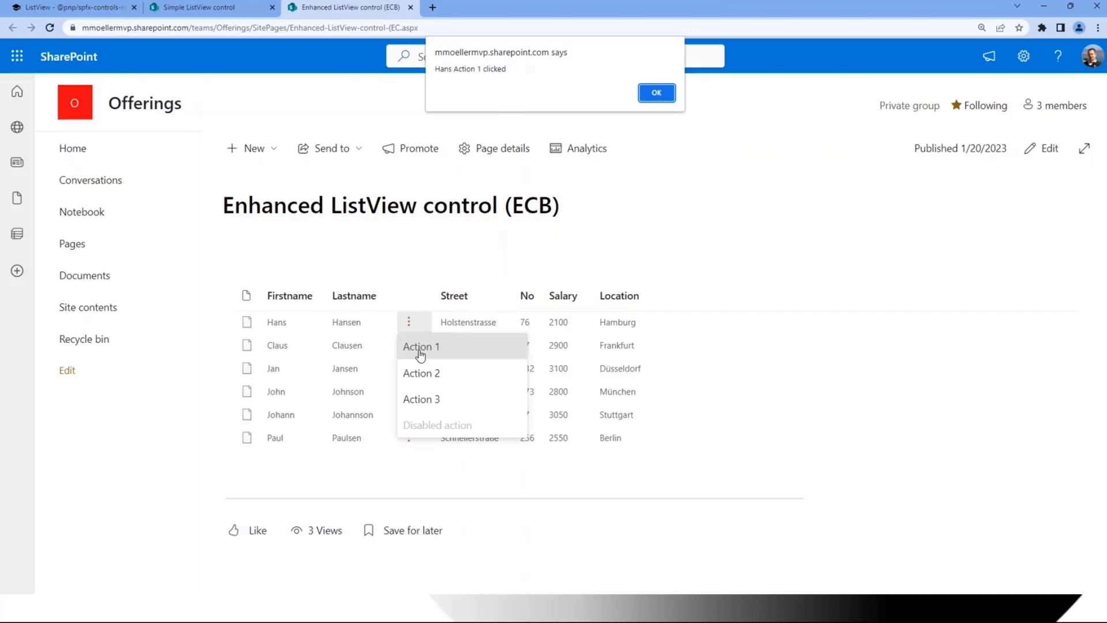
pyautogui.click(658, 94)
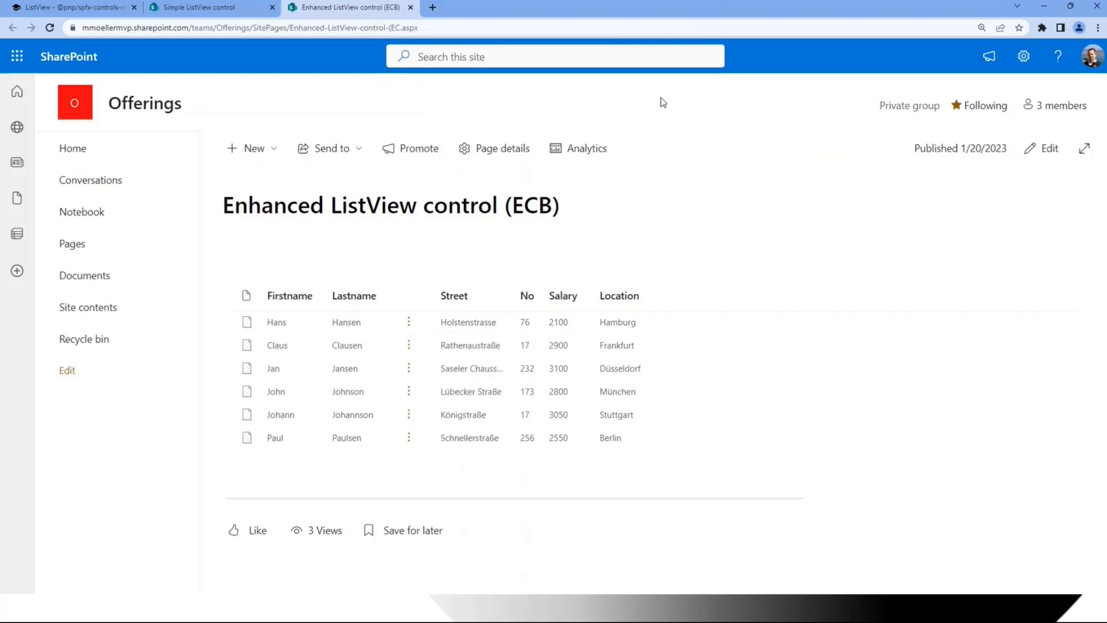
pyautogui.click(415, 376)
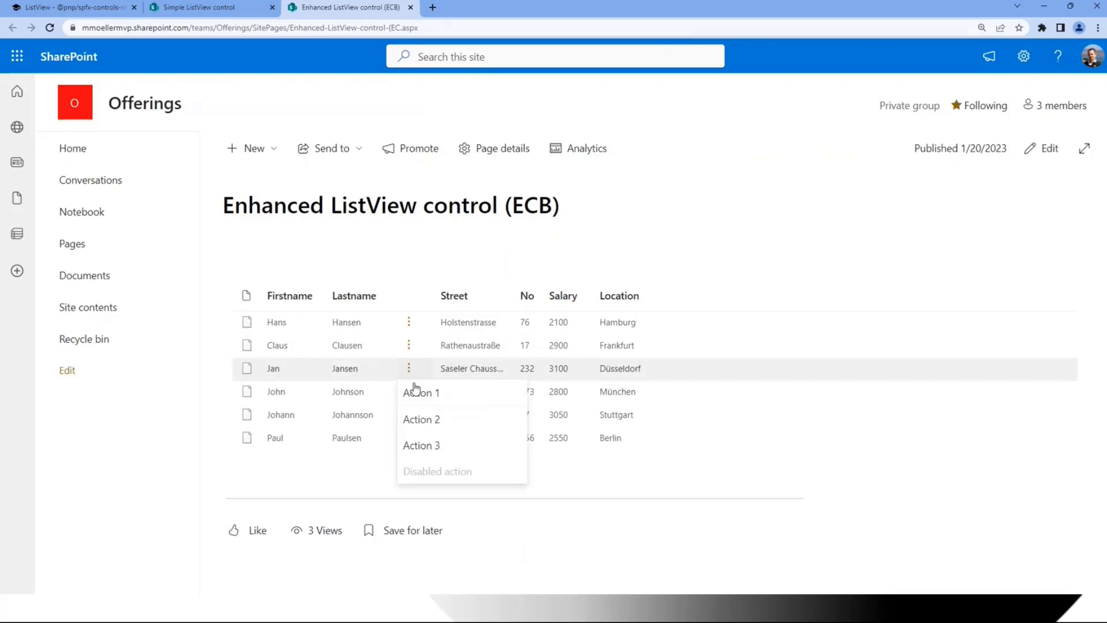
pyautogui.click(429, 425)
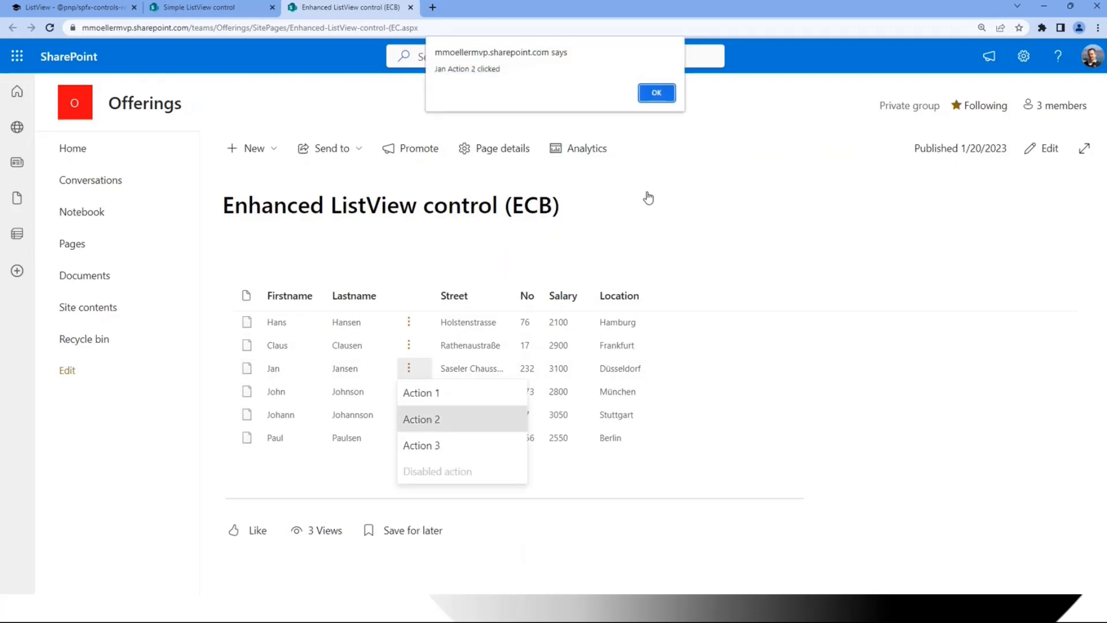
pyautogui.click(657, 93)
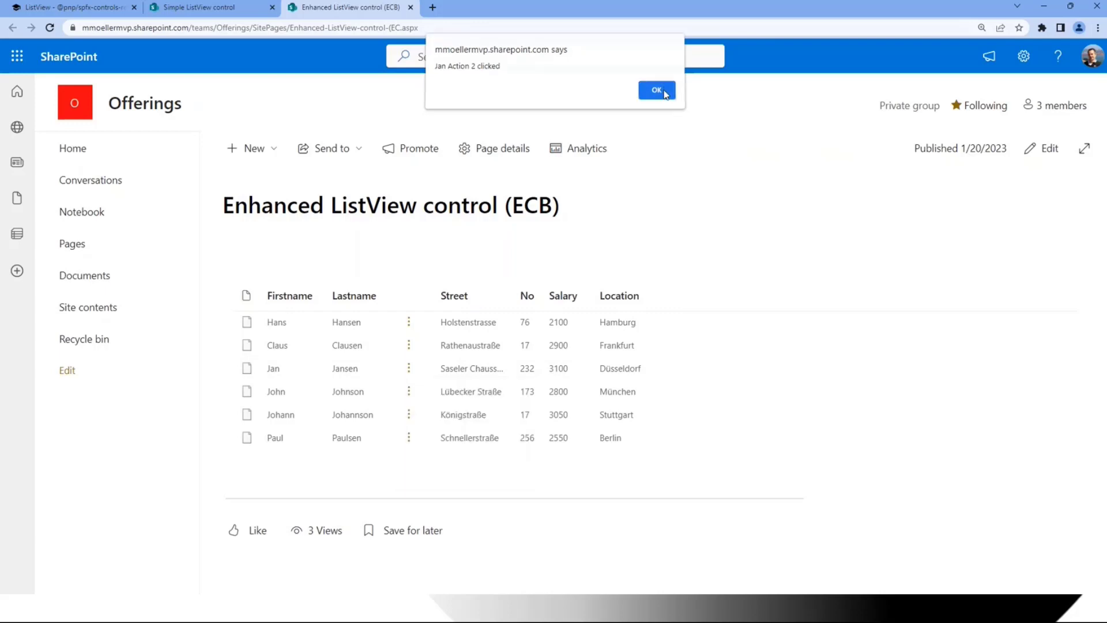
pyautogui.click(408, 418)
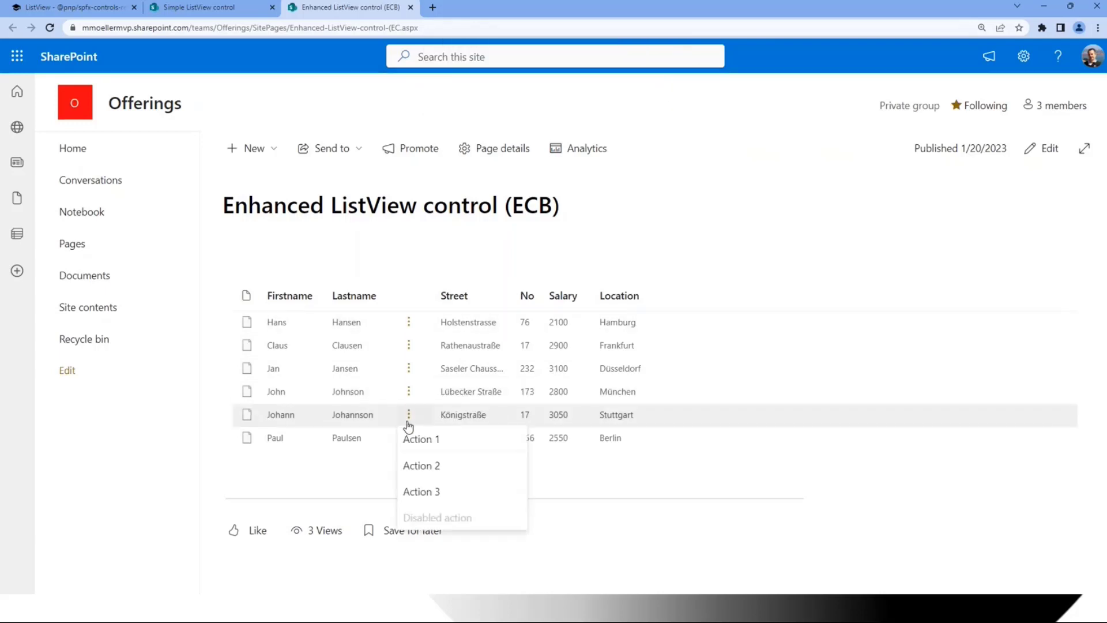
pyautogui.click(435, 494)
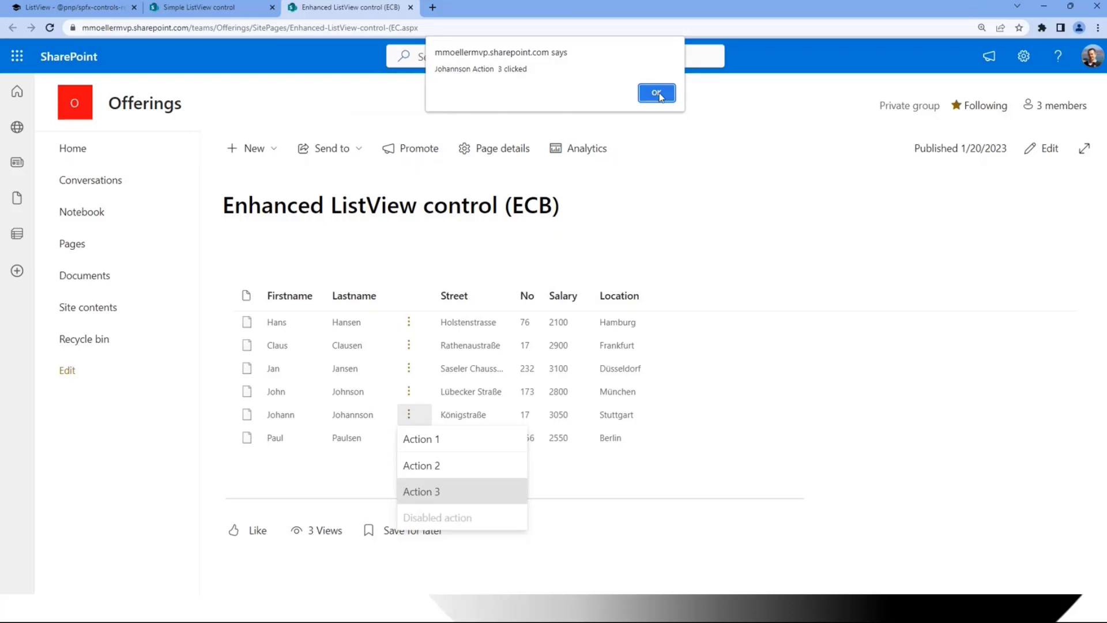
pyautogui.click(661, 95)
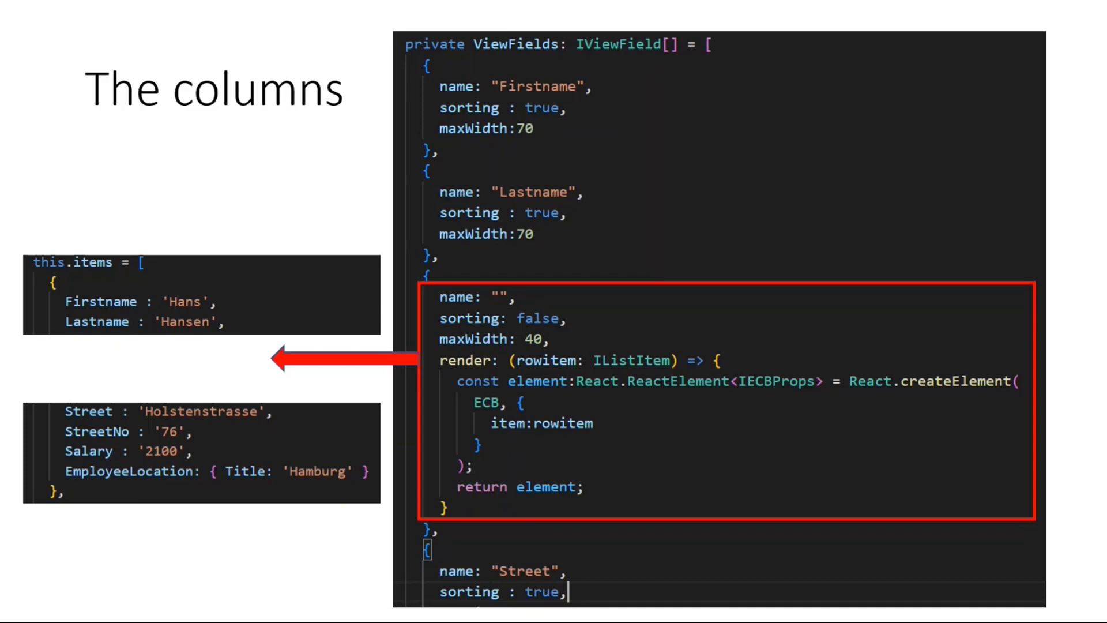
# Advance from 'The columns' slide to the 'ECB' slide.
pyautogui.press('Right')
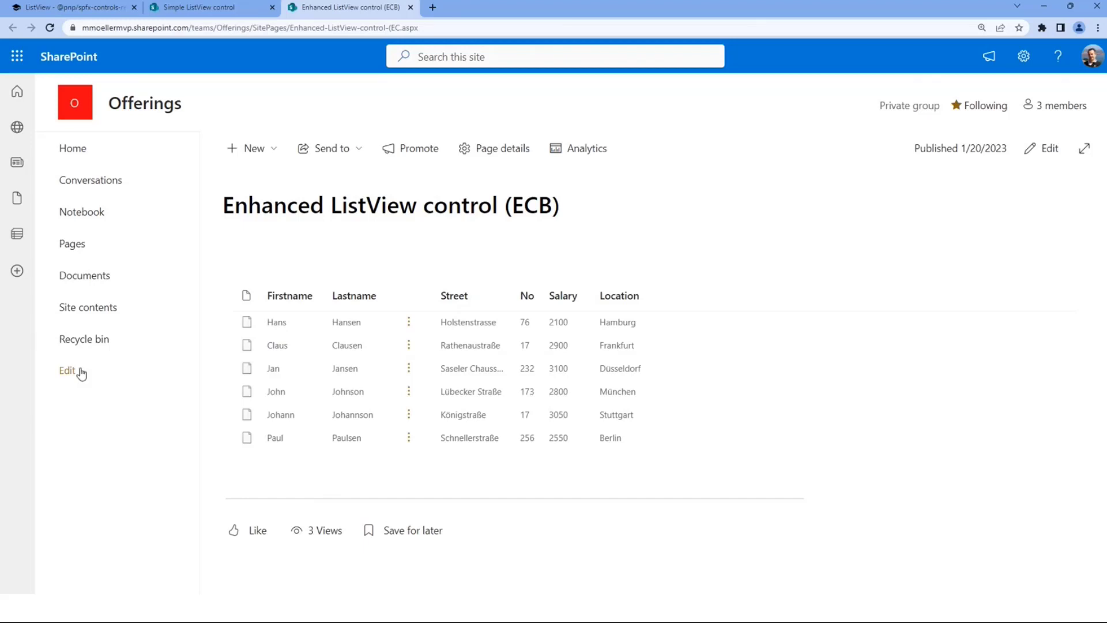
# Go to the ListView control documentation and open 'ListView: add a contextual menu'.
pyautogui.click(97, 15)
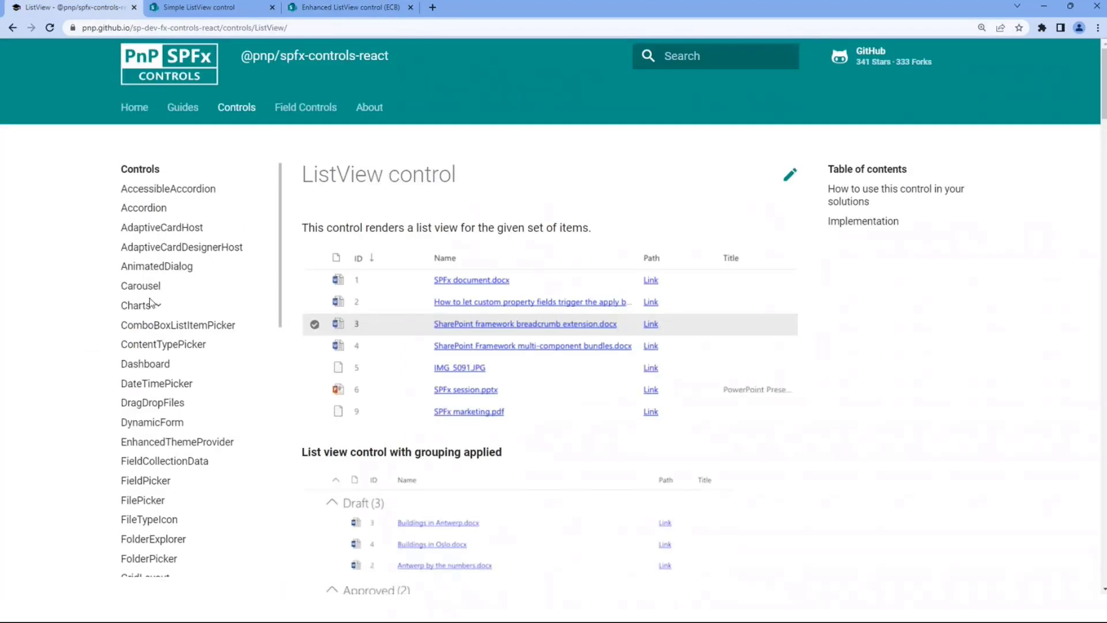
pyautogui.moveTo(284, 327); pyautogui.dragTo(287, 353)
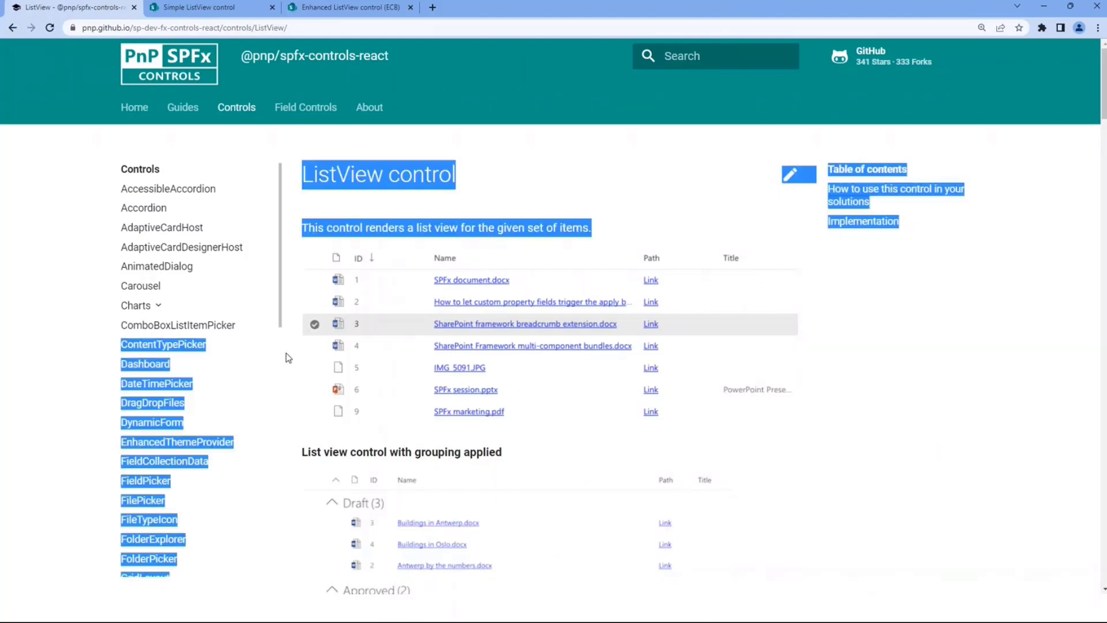
pyautogui.scroll(-5, 281, 378)
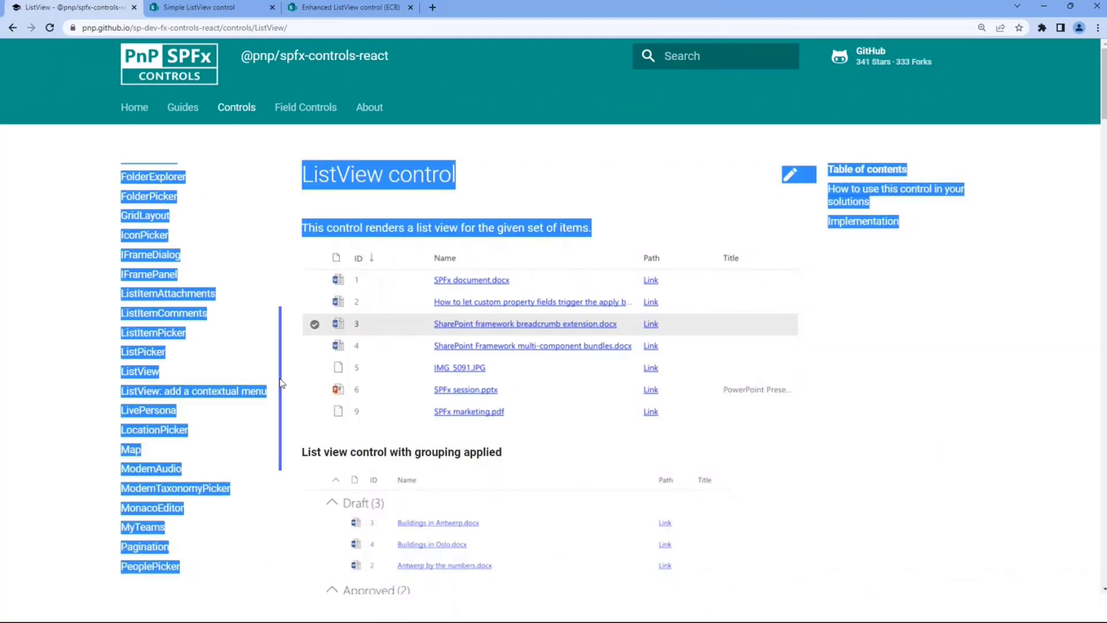
pyautogui.click(247, 392)
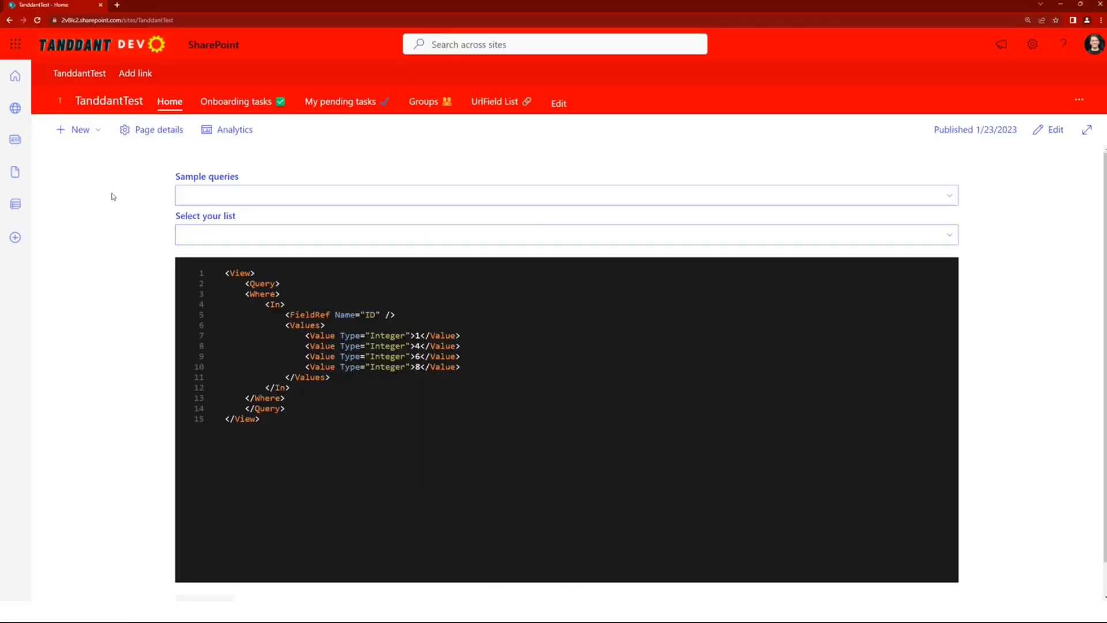
# Execute the ID query against the Documents list and review the single result, ID 1.
pyautogui.click(203, 240)
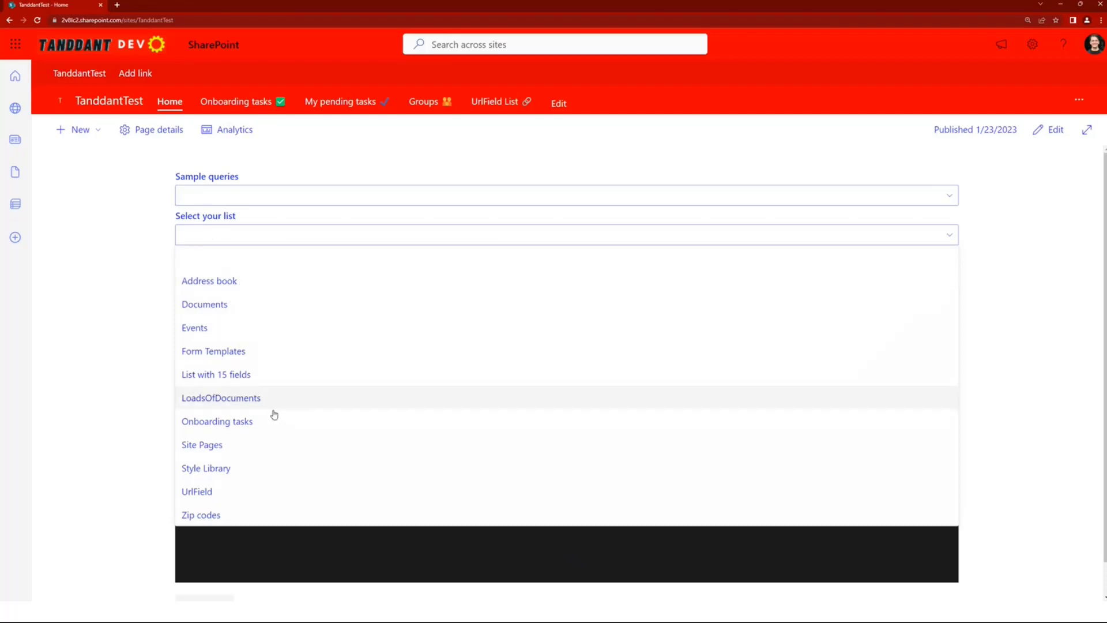
pyautogui.click(258, 306)
pyautogui.scroll(-1, 313, 447)
pyautogui.click(228, 574)
pyautogui.scroll(-2, 123, 456)
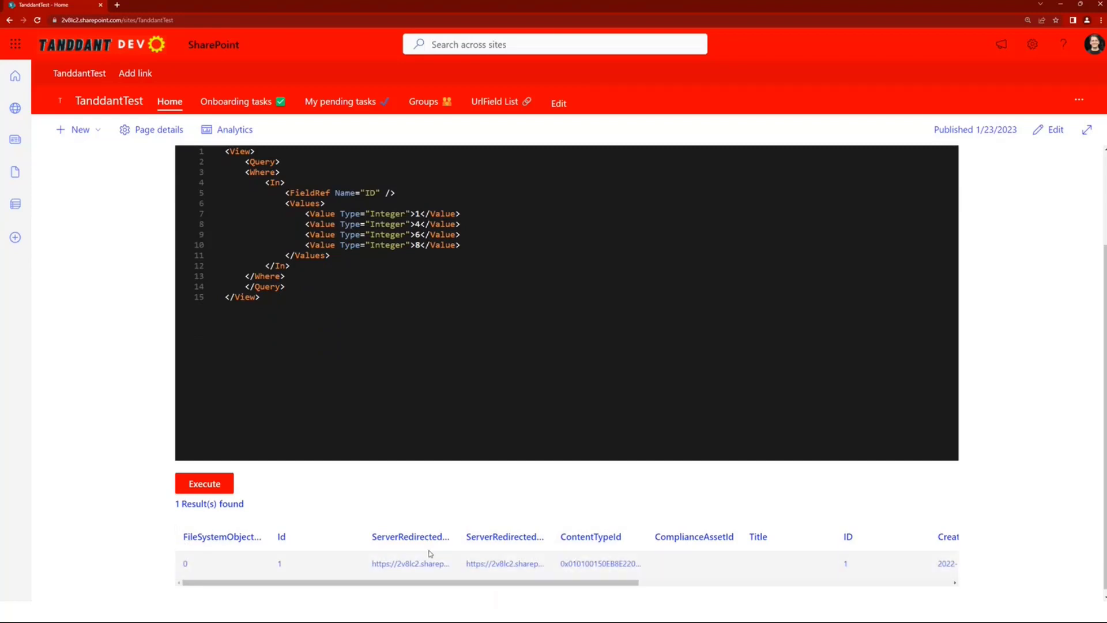
pyautogui.moveTo(720, 584); pyautogui.dragTo(271, 582)
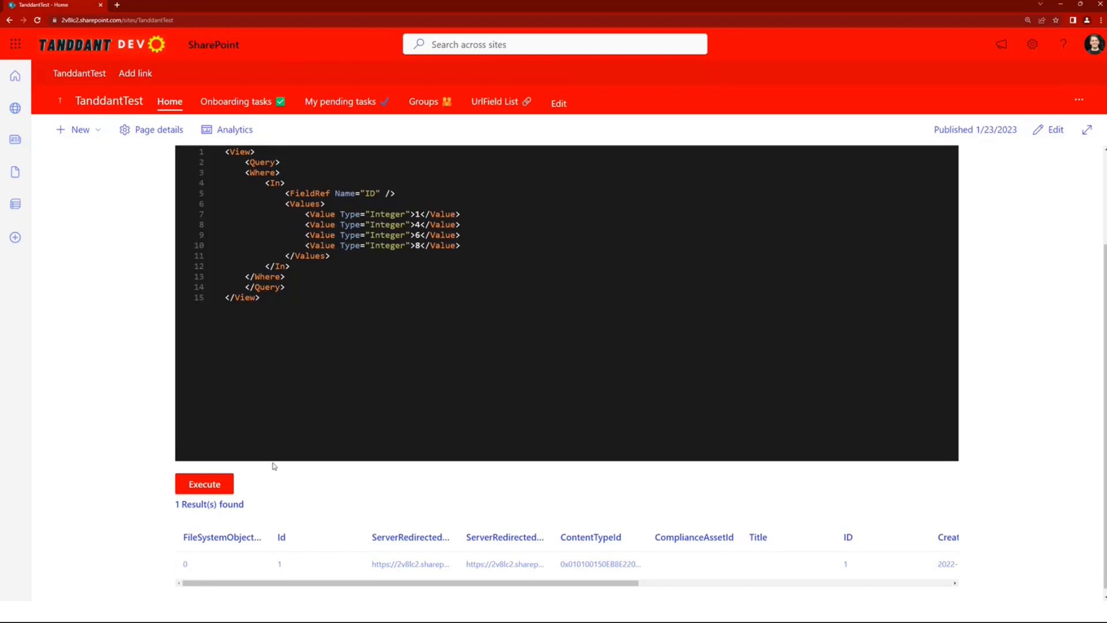
pyautogui.scroll(2, 274, 465)
pyautogui.scroll(-2, 265, 365)
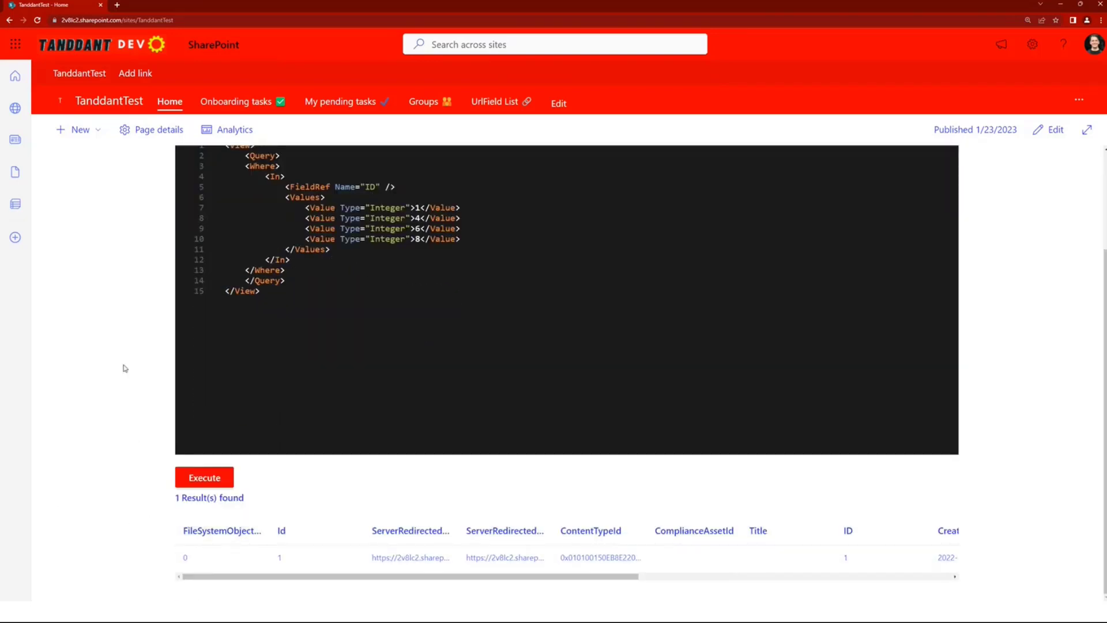
pyautogui.scroll(1, 170, 358)
pyautogui.scroll(-1, 173, 361)
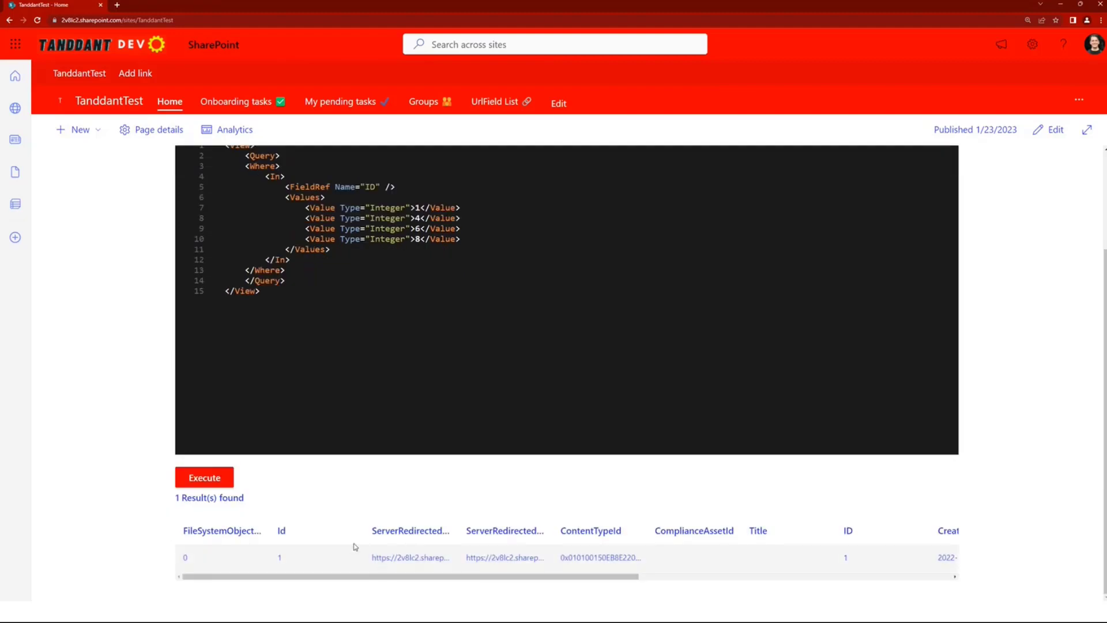
pyautogui.scroll(2, 327, 372)
pyautogui.scroll(1, 326, 372)
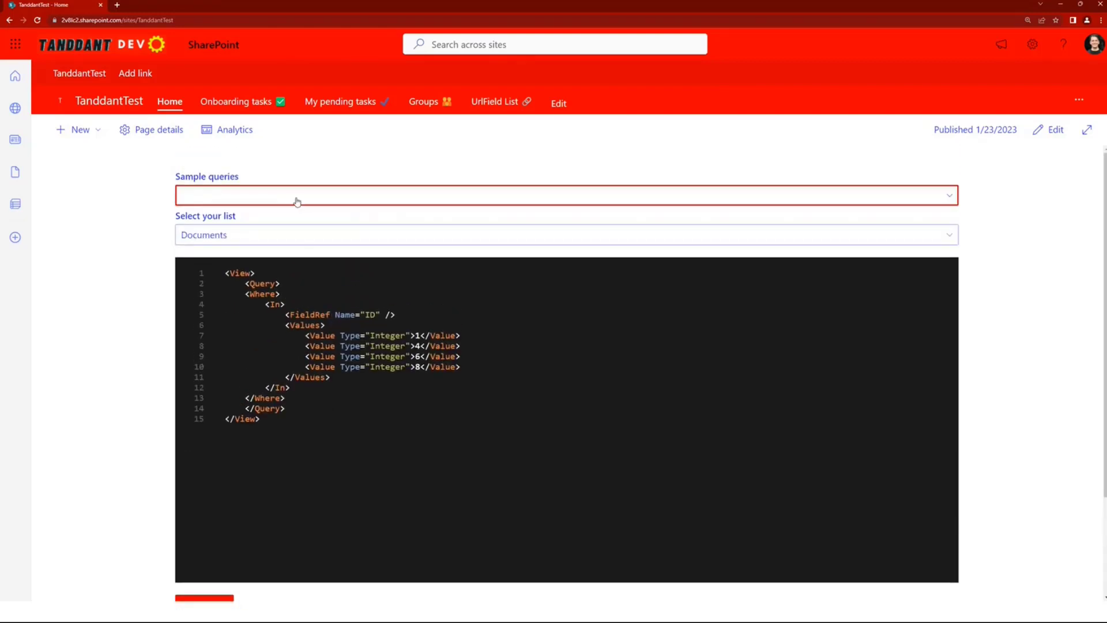
# Load the 'Tasks that are assigned to a group I'm in' sample query and review it.
pyautogui.click(297, 196)
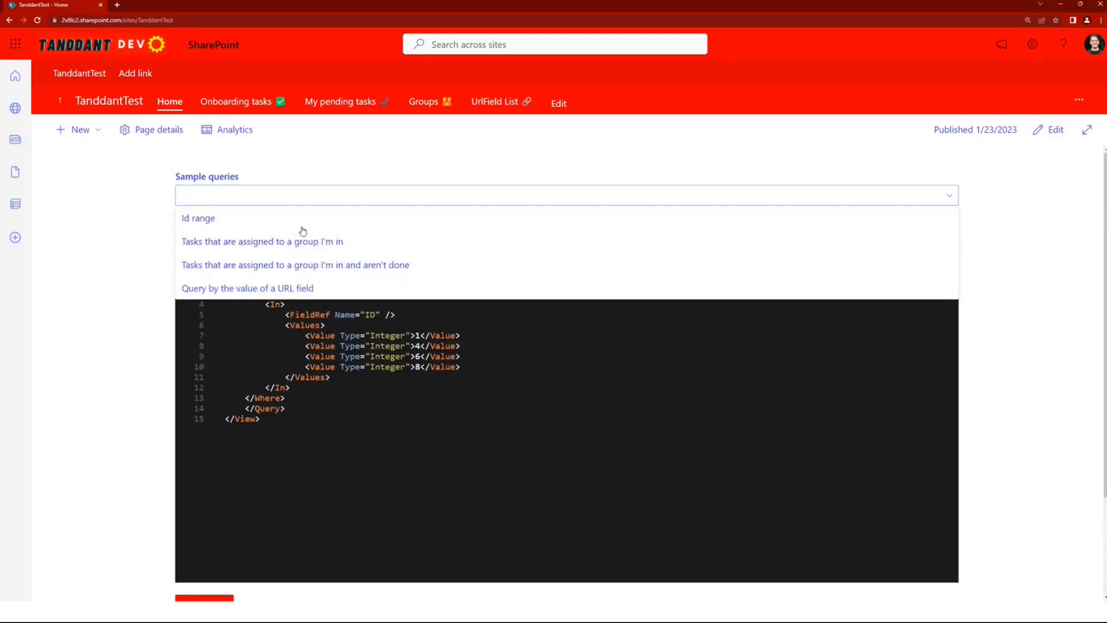
pyautogui.click(246, 242)
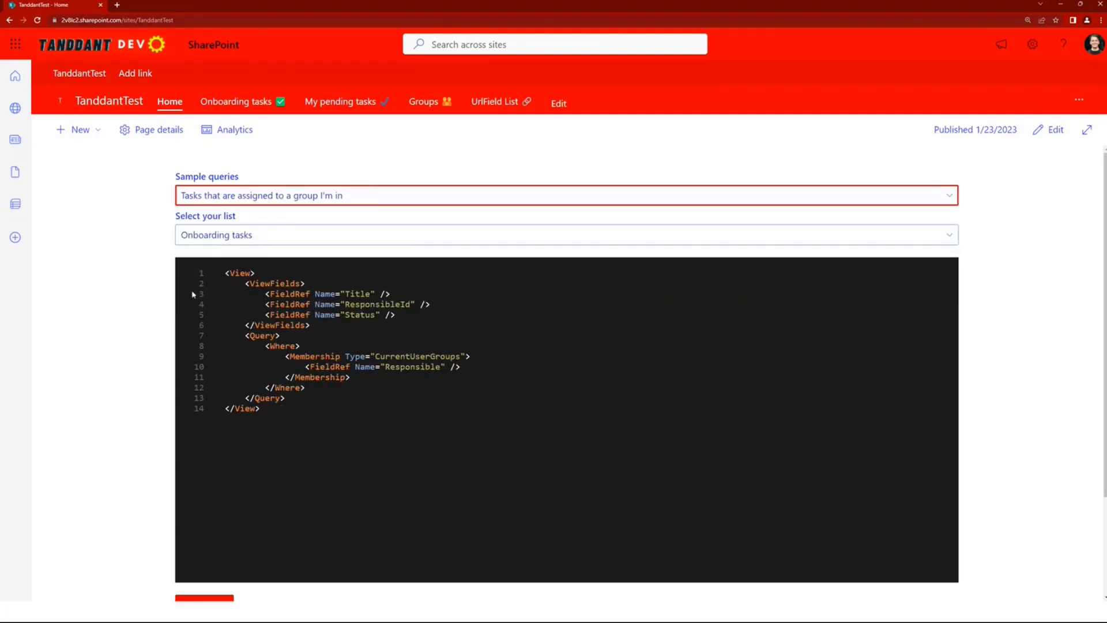
pyautogui.scroll(-2, 109, 303)
pyautogui.scroll(2, 128, 298)
pyautogui.scroll(-2, 169, 359)
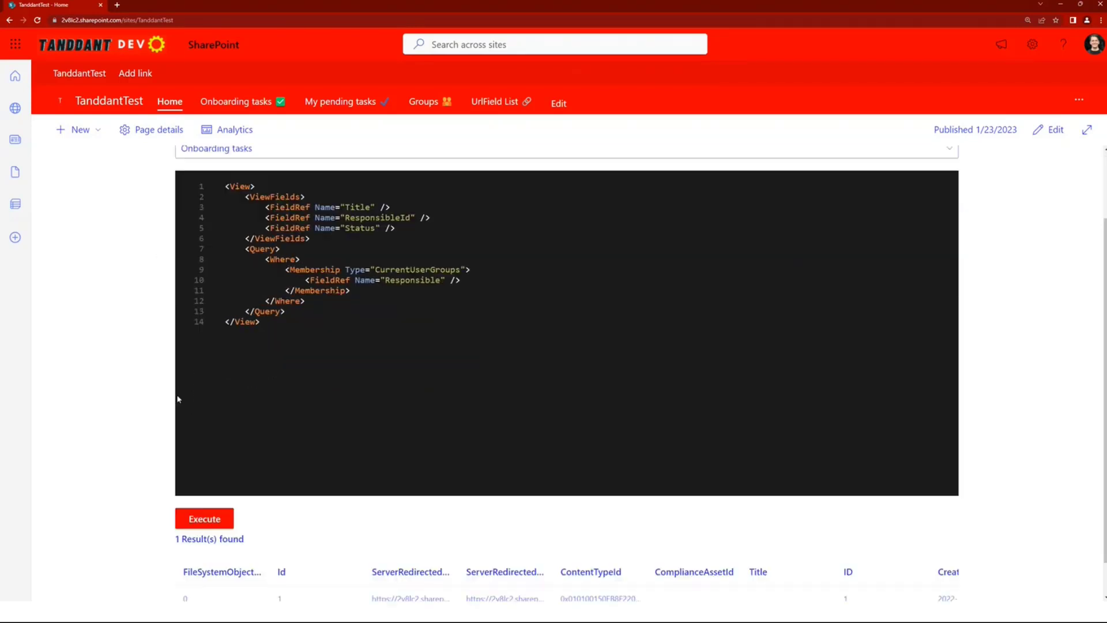
pyautogui.scroll(1, 272, 348)
pyautogui.scroll(1, 272, 348)
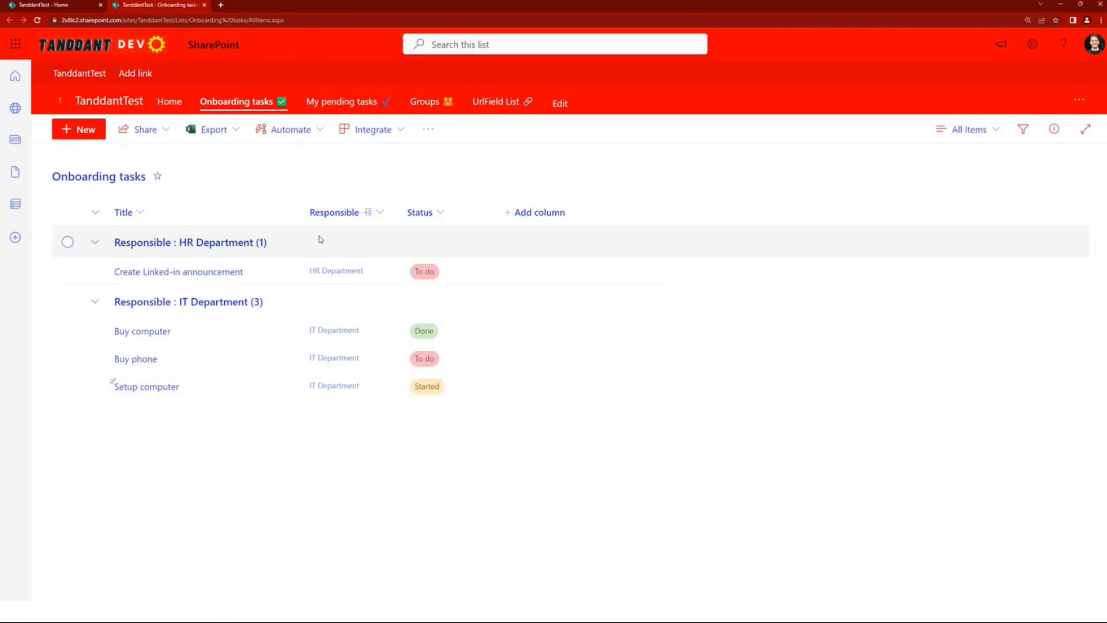
# Return to the TanddantTest - Home tab showing the CurrentUserGroups membership query.
pyautogui.click(72, 6)
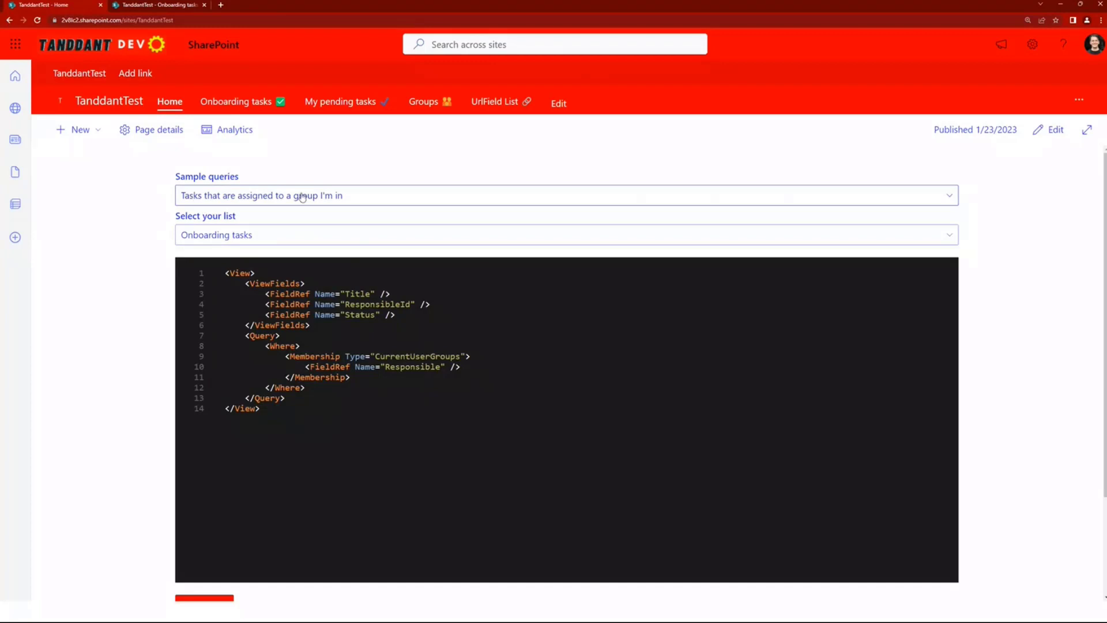
# Rerun the Membership query and review the returned tasks, Buy computer through Setup computer.
pyautogui.scroll(-2, 302, 197)
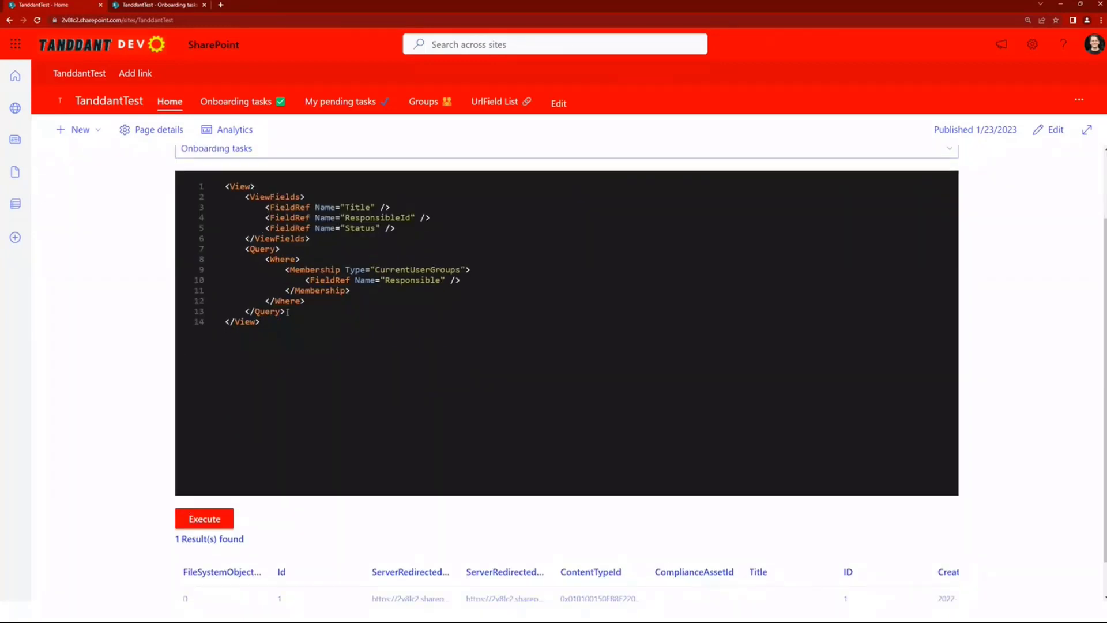
pyautogui.moveTo(276, 270); pyautogui.dragTo(495, 283)
pyautogui.click(479, 312)
pyautogui.click(209, 528)
pyautogui.scroll(-2, 137, 453)
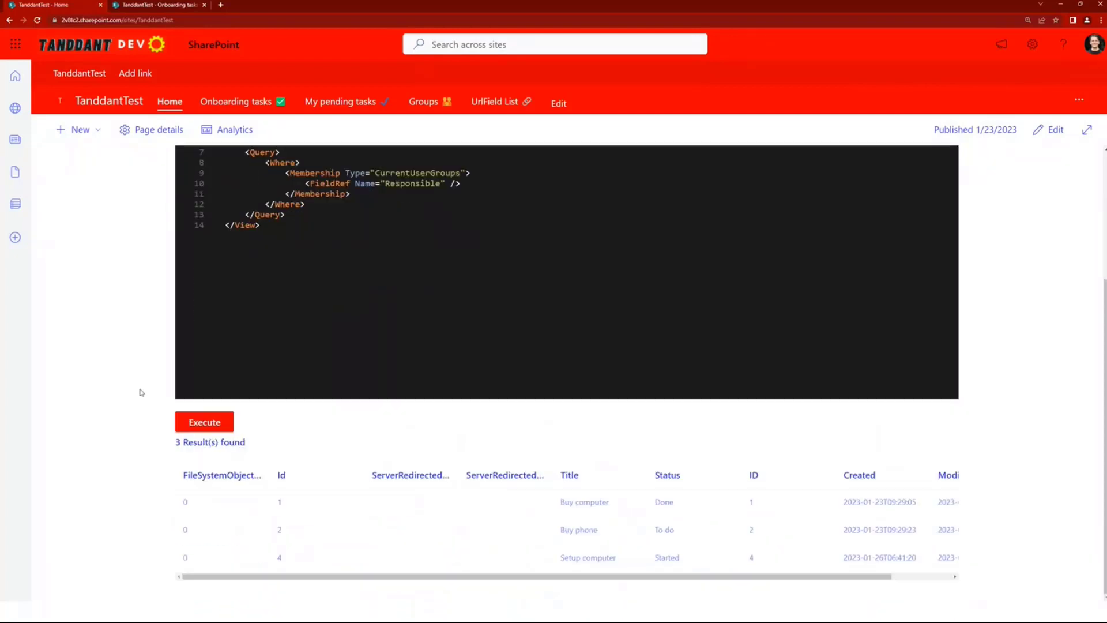
pyautogui.moveTo(545, 511); pyautogui.dragTo(613, 554)
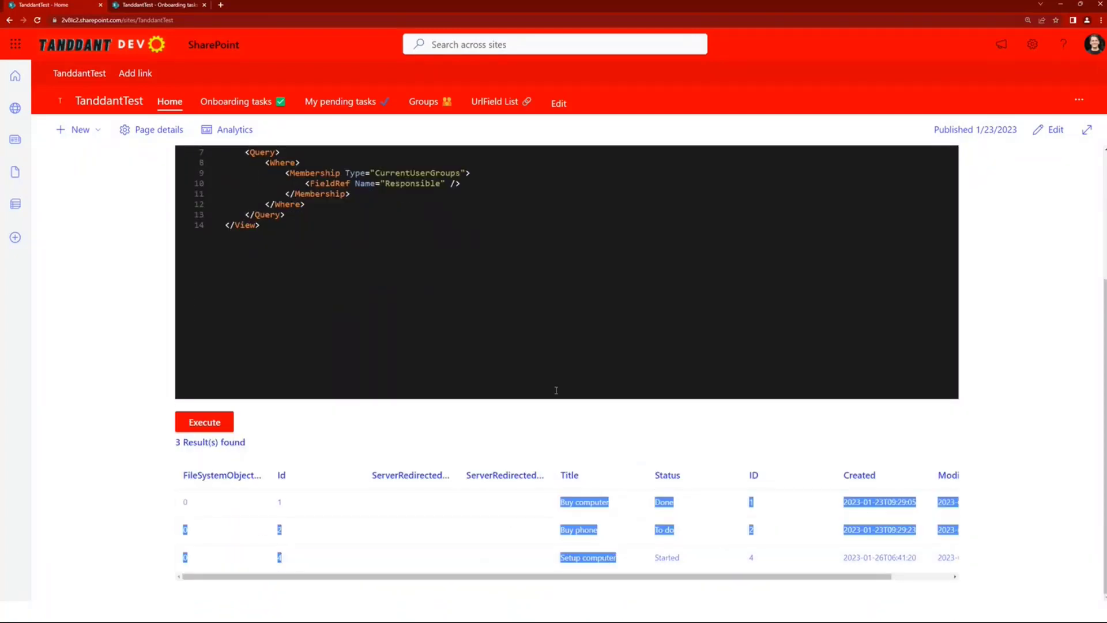
pyautogui.scroll(3, 255, 190)
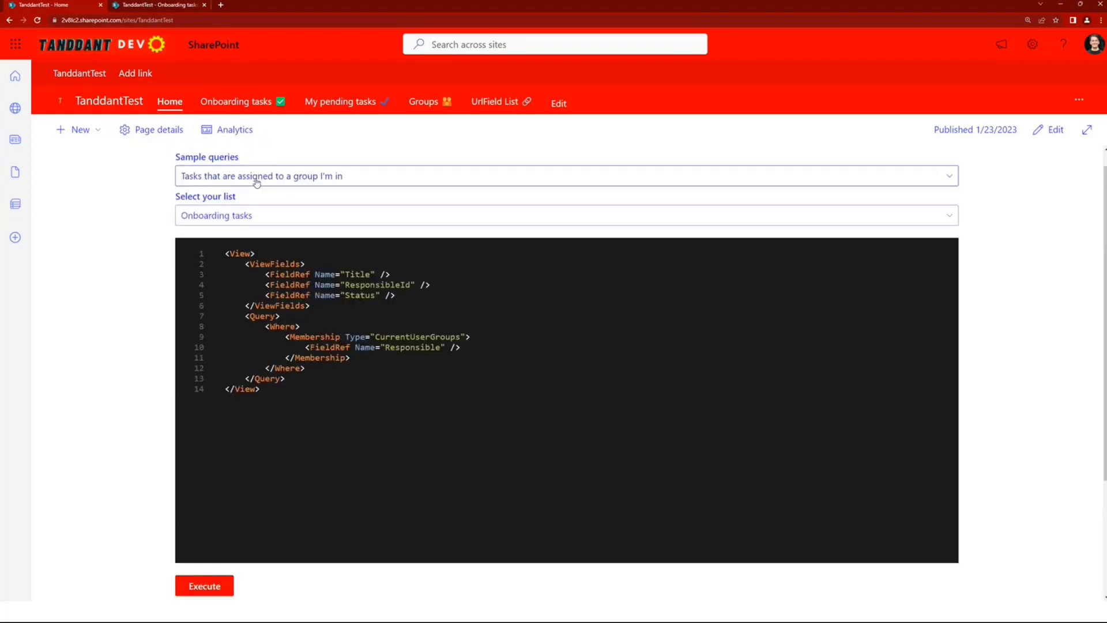
# Execute the 'Tasks assigned to a group I'm in and aren't done' sample query, reviewing its Neq Done condition.
pyautogui.click(254, 185)
pyautogui.click(254, 256)
pyautogui.scroll(-2, 290, 259)
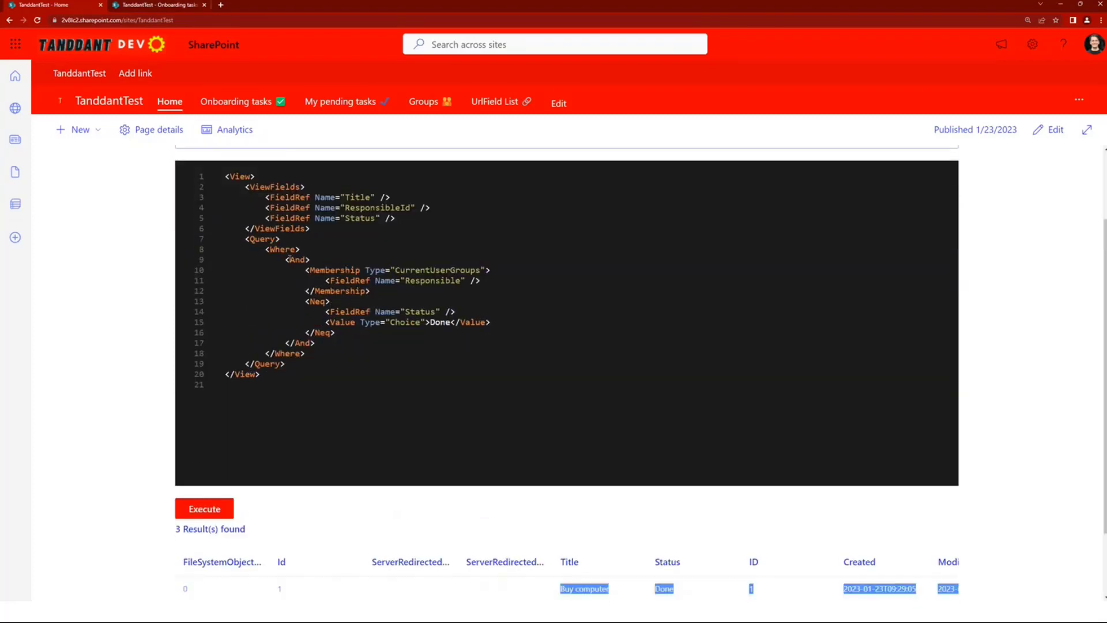
pyautogui.click(86, 302)
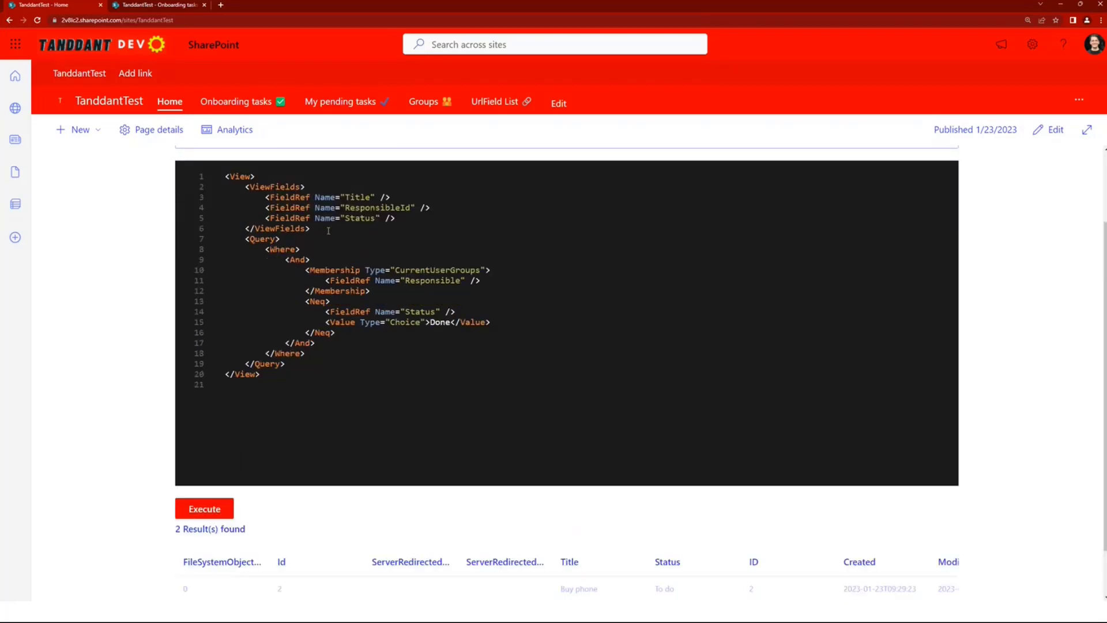
pyautogui.moveTo(245, 239); pyautogui.dragTo(374, 307)
pyautogui.click(437, 366)
pyautogui.scroll(-1, 242, 353)
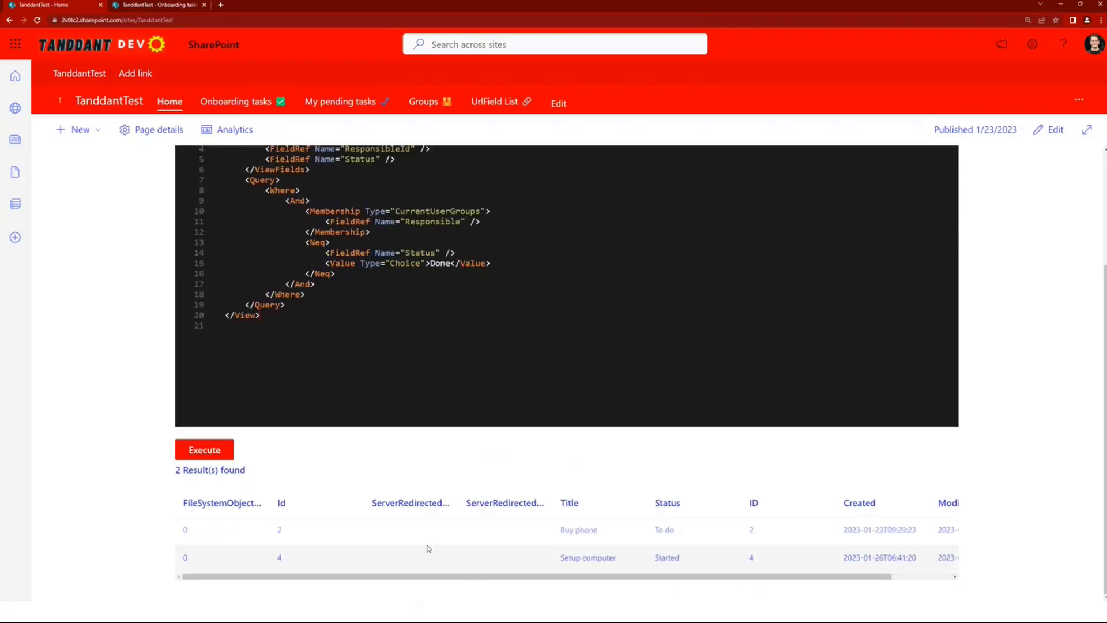
pyautogui.moveTo(376, 231); pyautogui.dragTo(462, 277)
pyautogui.click(465, 284)
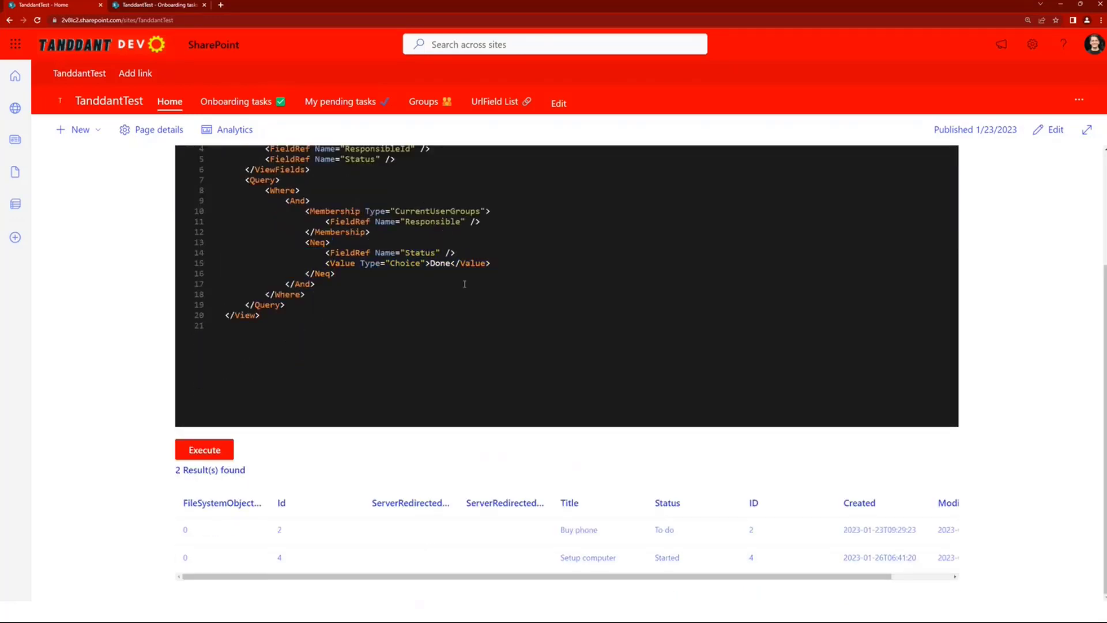
pyautogui.scroll(2, 446, 287)
pyautogui.click(269, 170)
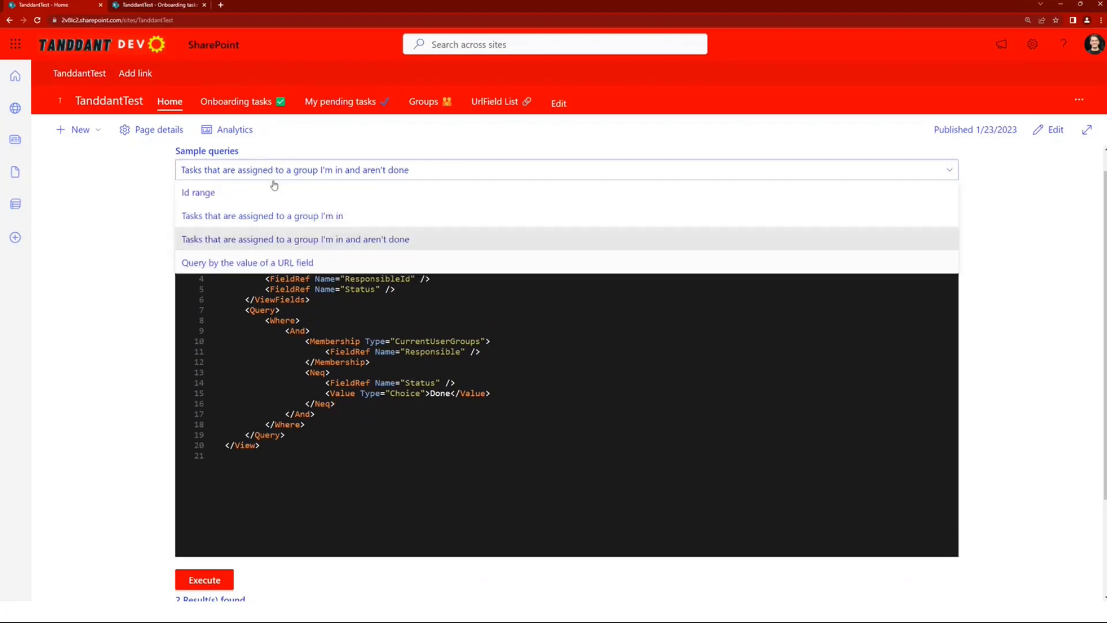
pyautogui.click(271, 262)
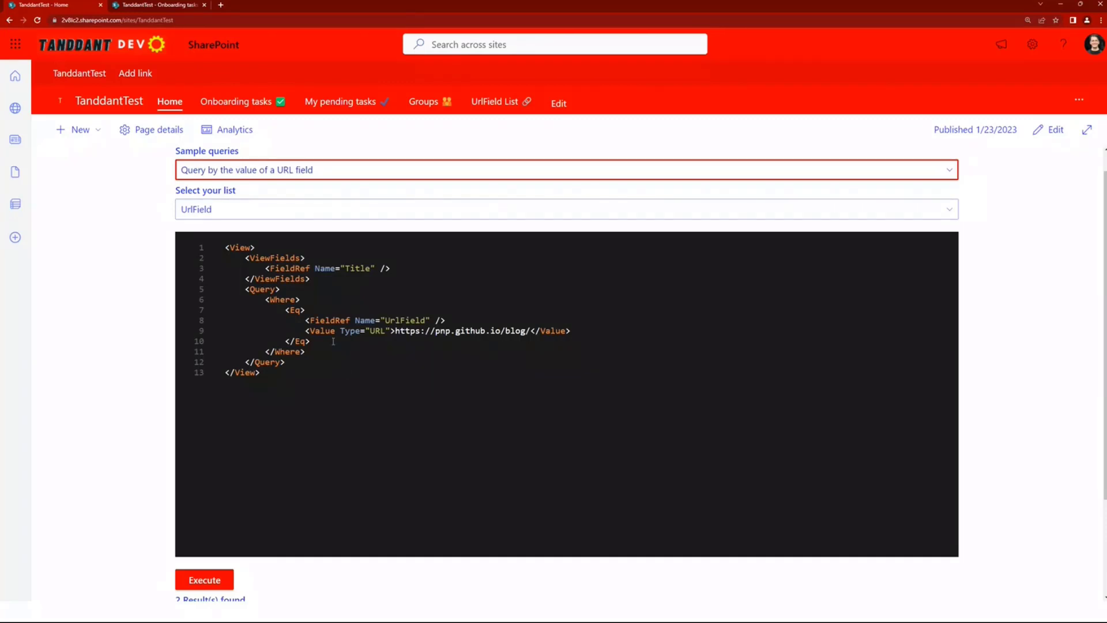
pyautogui.click(266, 353)
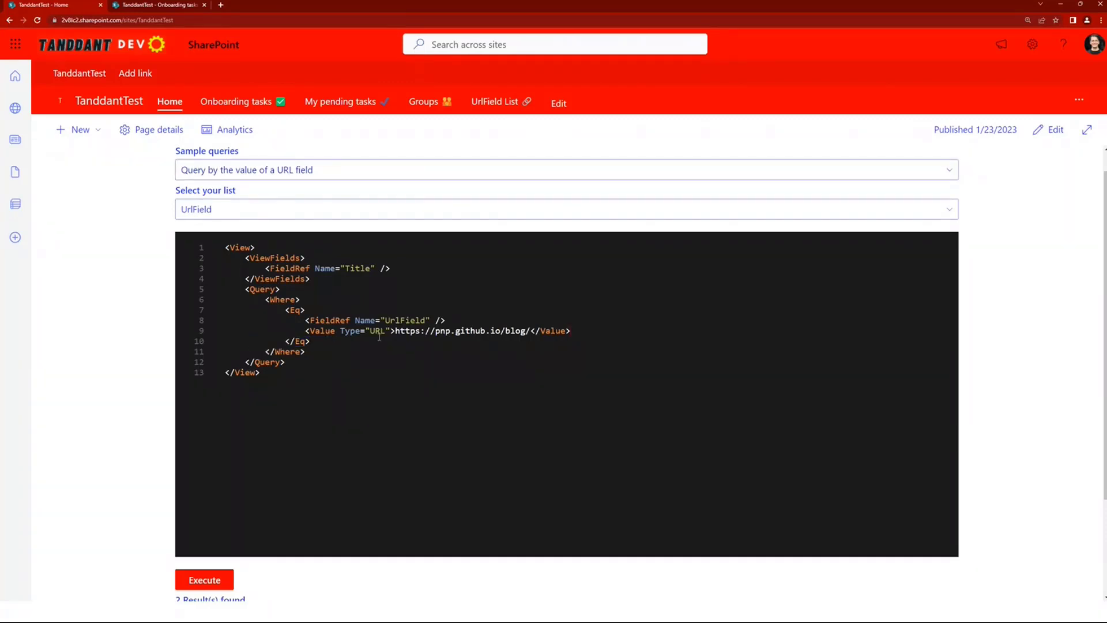
pyautogui.moveTo(384, 332); pyautogui.dragTo(534, 329)
pyautogui.click(433, 413)
pyautogui.scroll(-2, 368, 501)
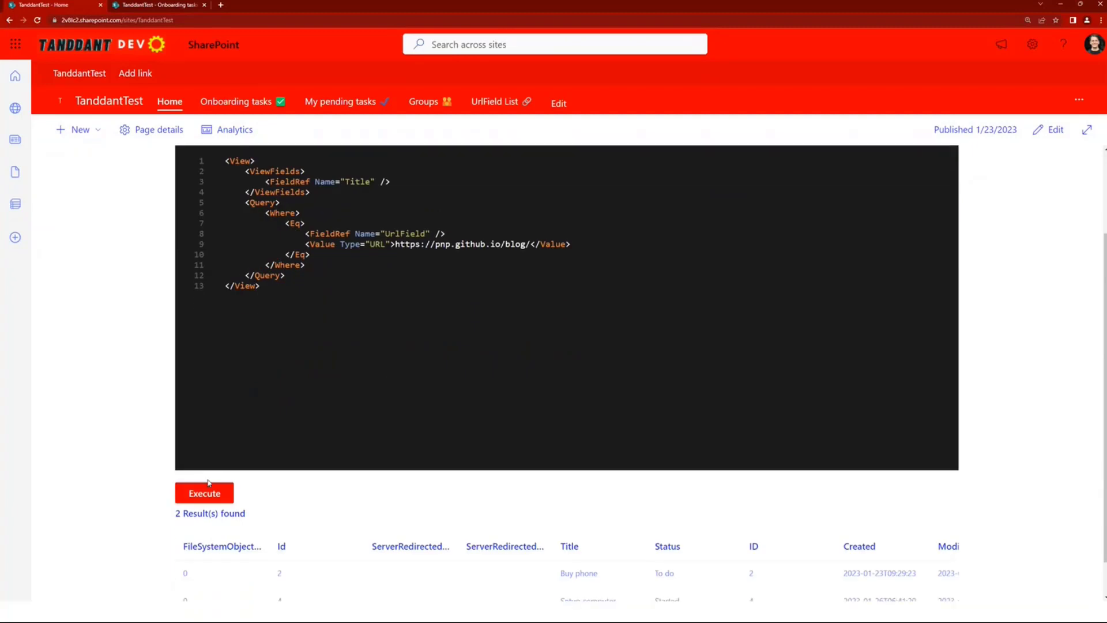
pyautogui.click(201, 489)
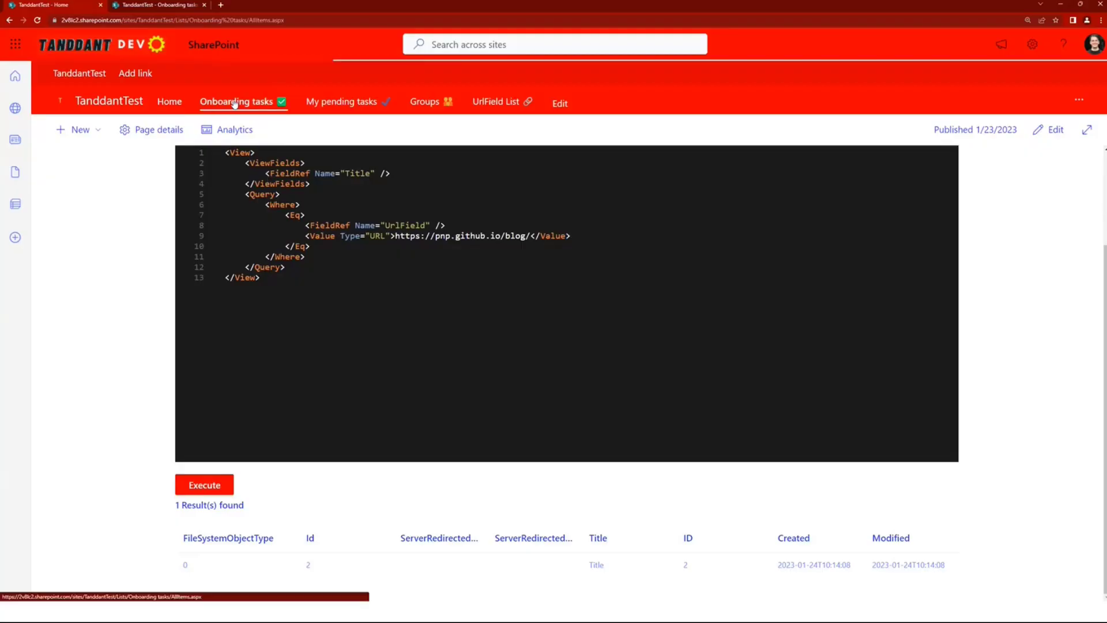
# Open the Onboarding tasks list and switch it to the My pending tasks view.
pyautogui.click(233, 102)
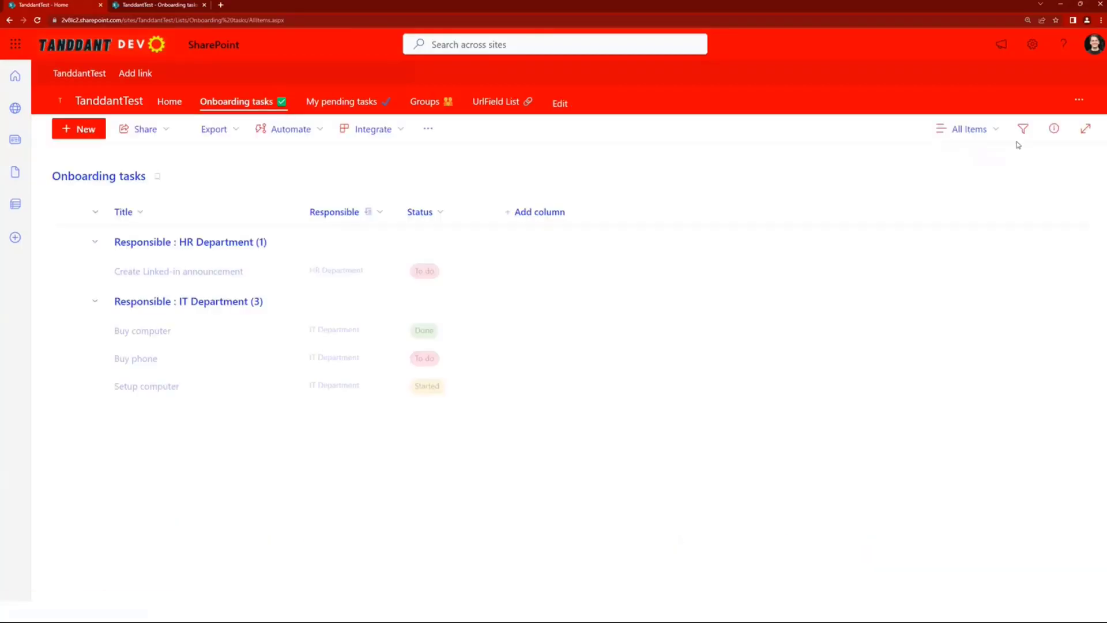
pyautogui.click(974, 128)
pyautogui.click(987, 274)
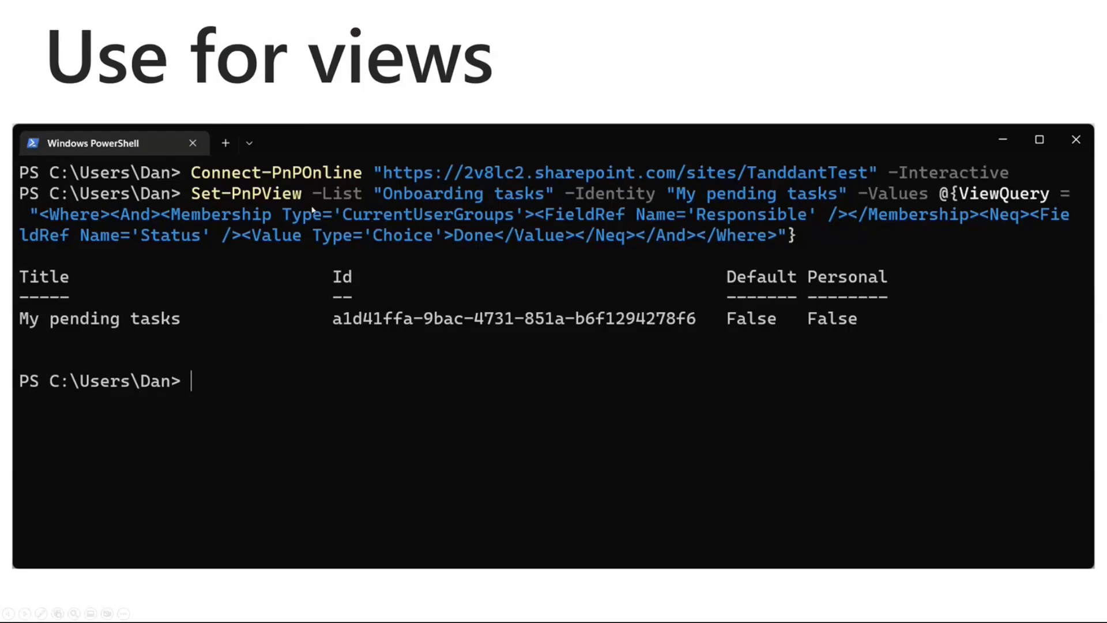
# Advance from the 'Use for views' slide to the Code section slide.
pyautogui.click(435, 266)
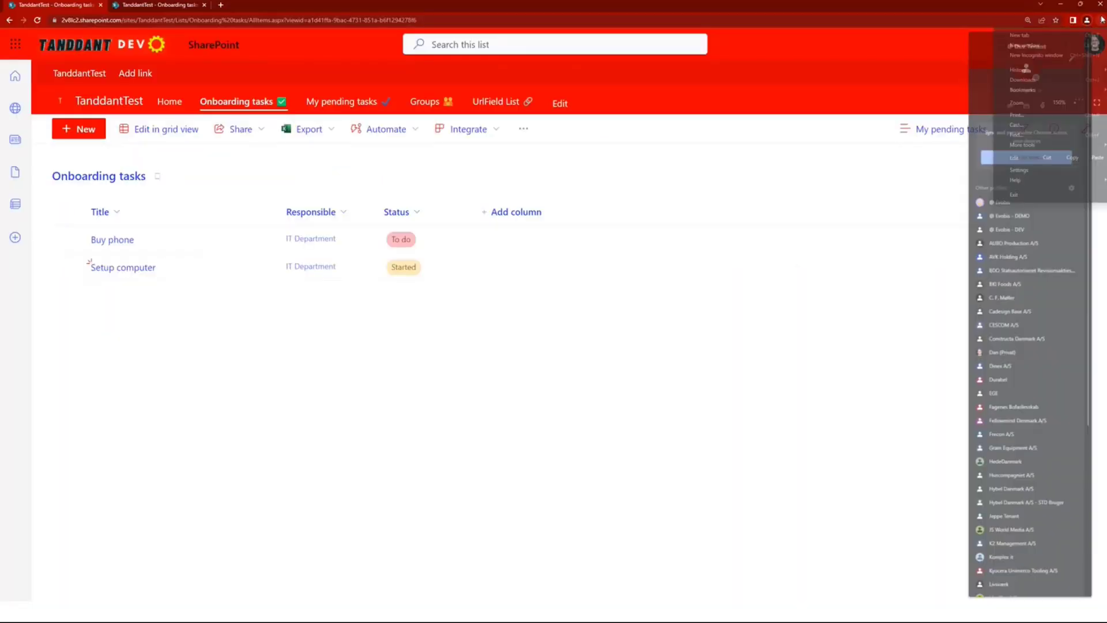
# Dismiss Chrome's menu and profile list to reveal the My pending tasks view.
pyautogui.click(1101, 20)
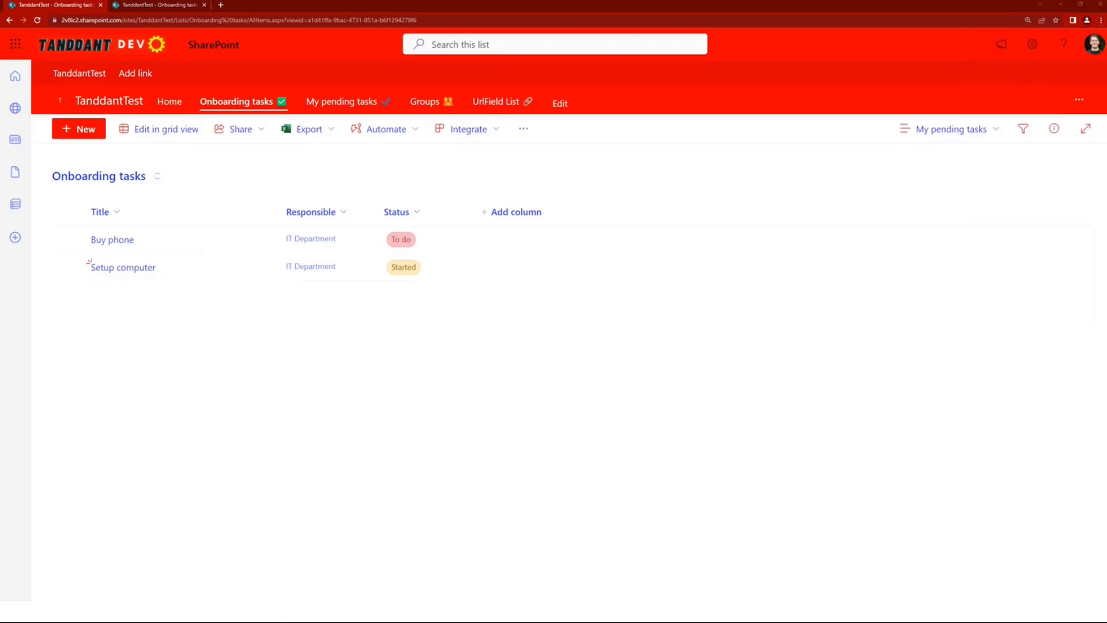